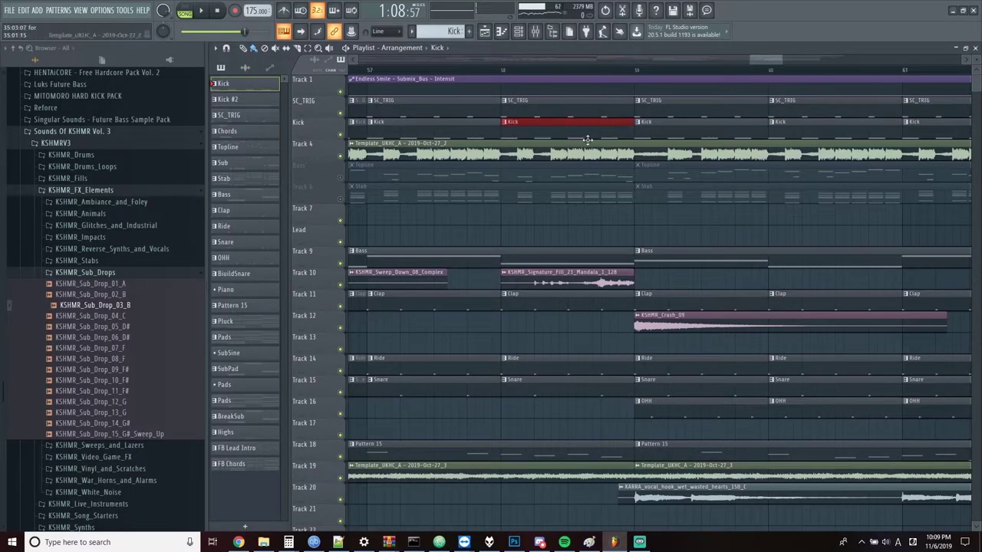
Replace the full Kick clip in bar 58 with two short Kick clips just before bar 59 and audition them.
{"action": "left_click", "coordinate": [635, 131]}
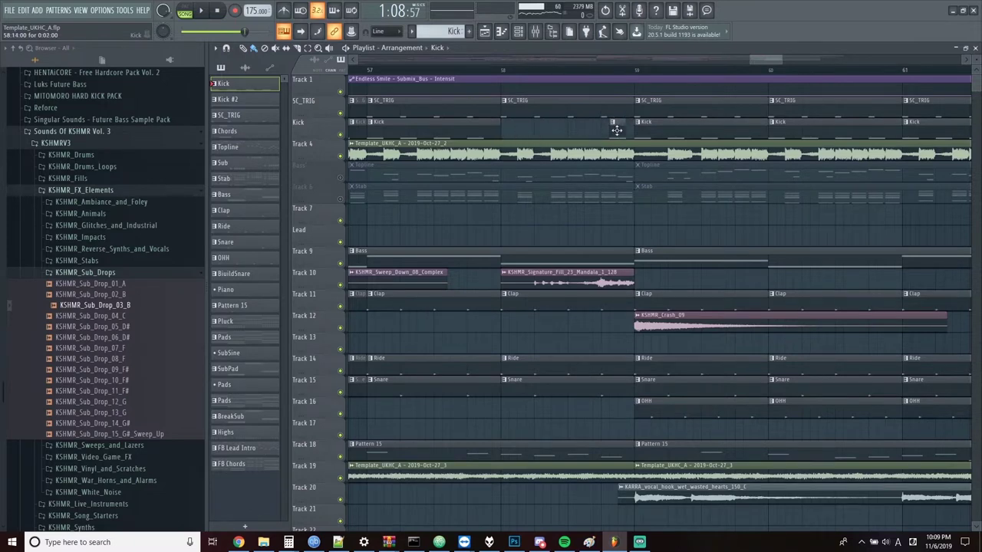
{"action": "key", "text": "space"}
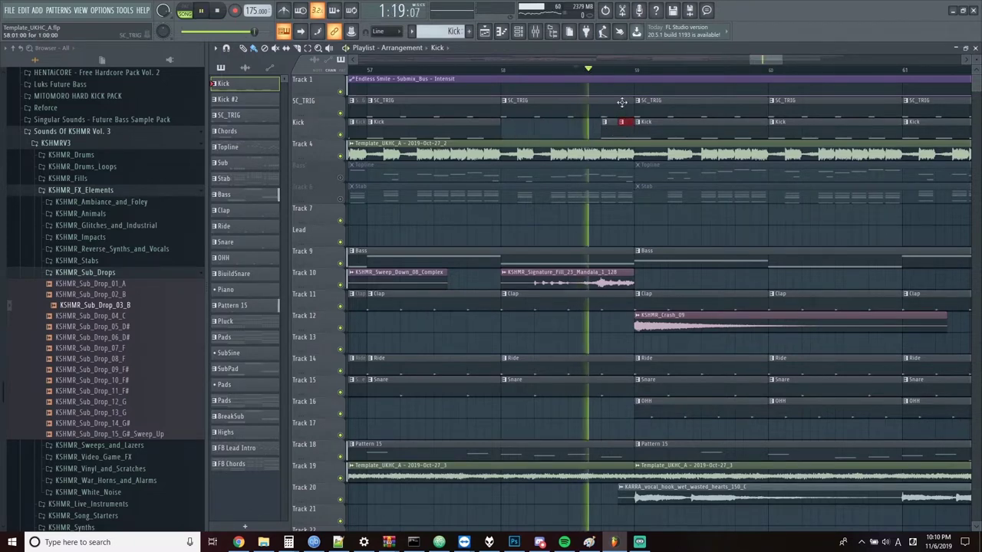
{"action": "key", "text": "space"}
{"action": "key", "text": "space"}
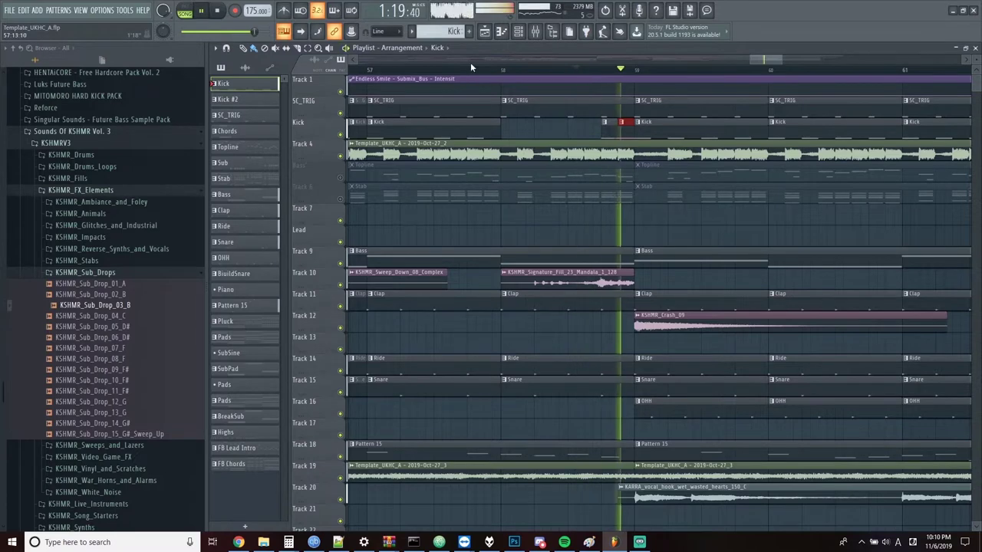
Play back the transition through bars 58 to 60 to check the shortened kick fill.
{"action": "left_click", "coordinate": [468, 68]}
{"action": "scroll", "coordinate": [689, 236], "scroll_direction": "down", "scroll_amount": 3}
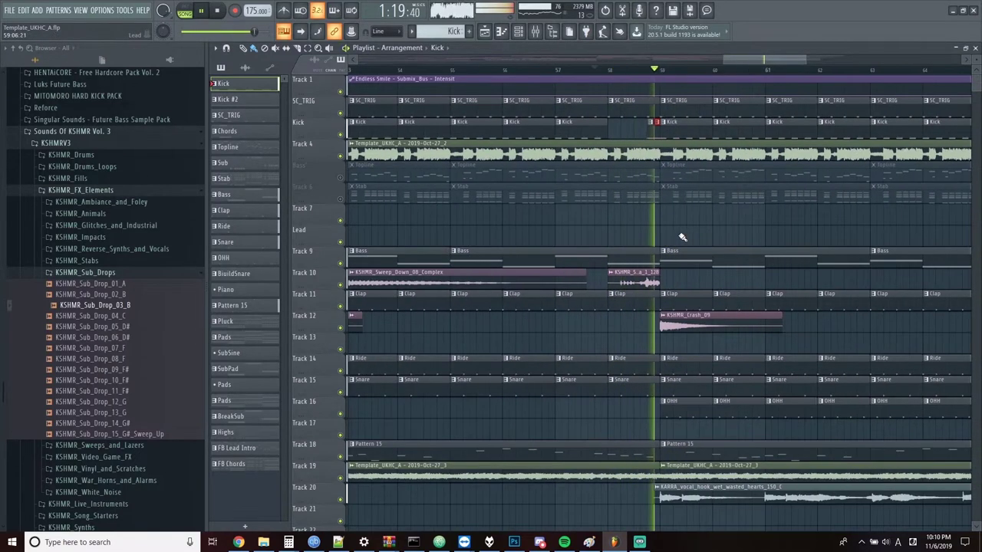
{"action": "scroll", "coordinate": [576, 289], "scroll_direction": "down", "scroll_amount": 3}
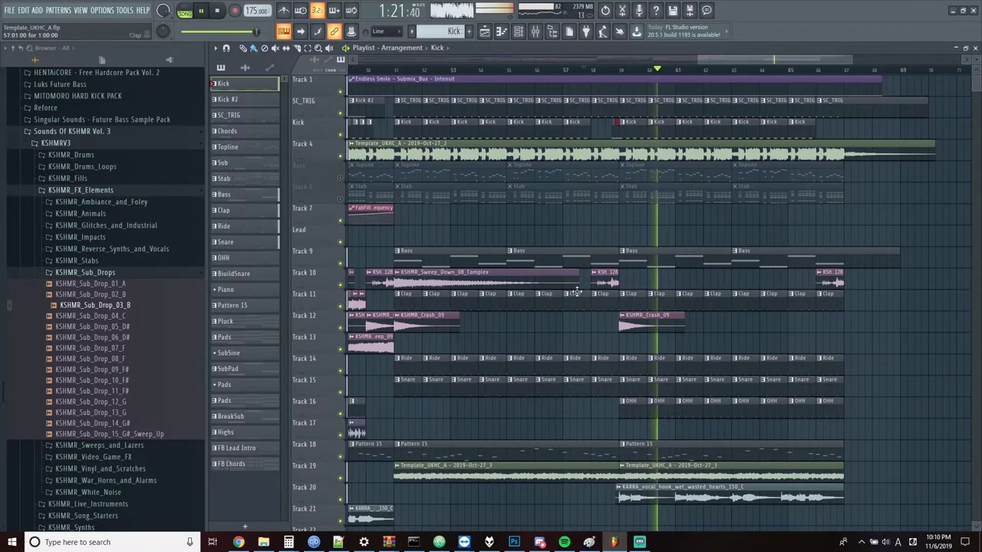
{"action": "key", "text": "space"}
{"action": "key", "text": "space"}
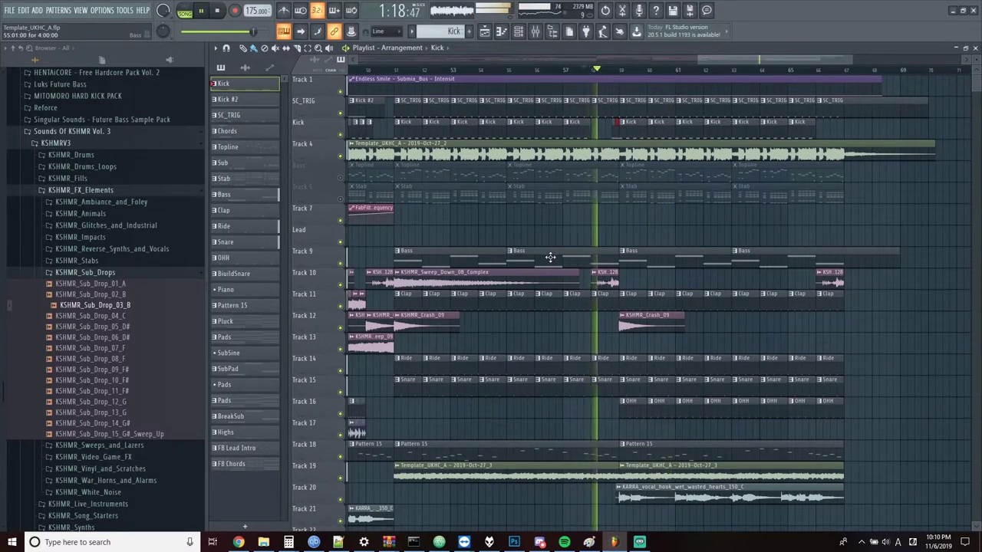
{"action": "key", "text": "space"}
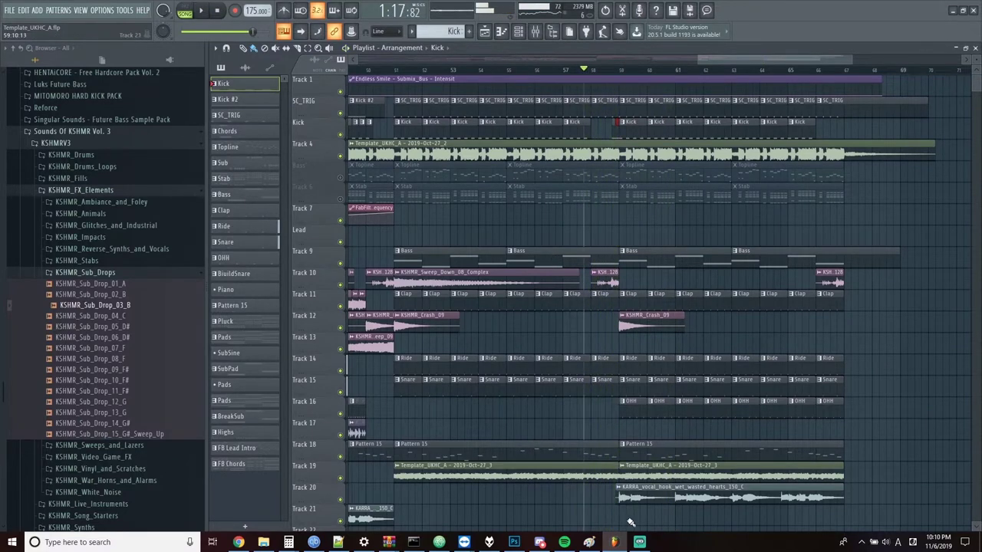
Without grid snapping, slice the start of the Track 20 vocal hook and place two short chops beneath it on Track 21.
{"action": "scroll", "coordinate": [629, 449], "scroll_direction": "down", "scroll_amount": 2}
{"action": "scroll", "coordinate": [648, 307], "scroll_direction": "up", "scroll_amount": 5}
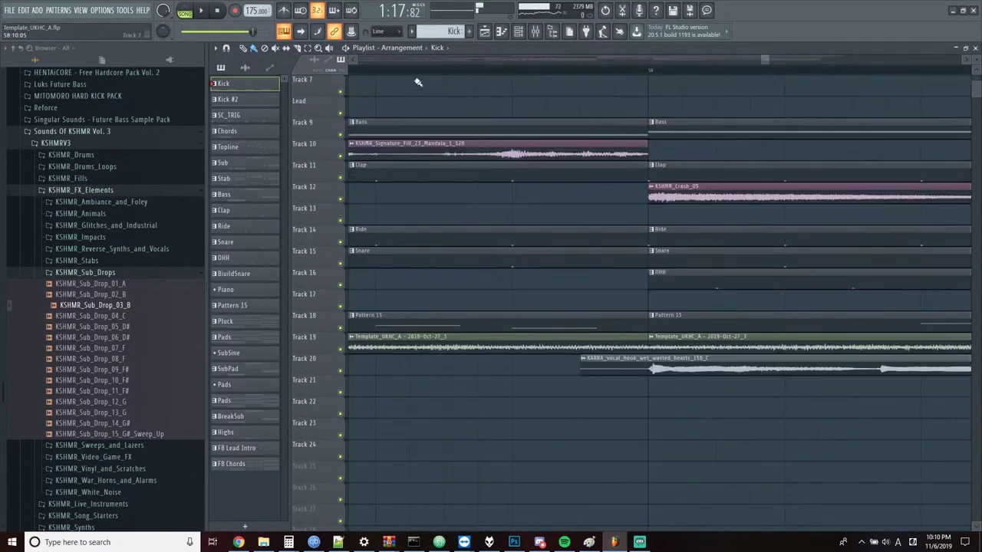
{"action": "left_click", "coordinate": [388, 32]}
{"action": "left_click", "coordinate": [385, 66]}
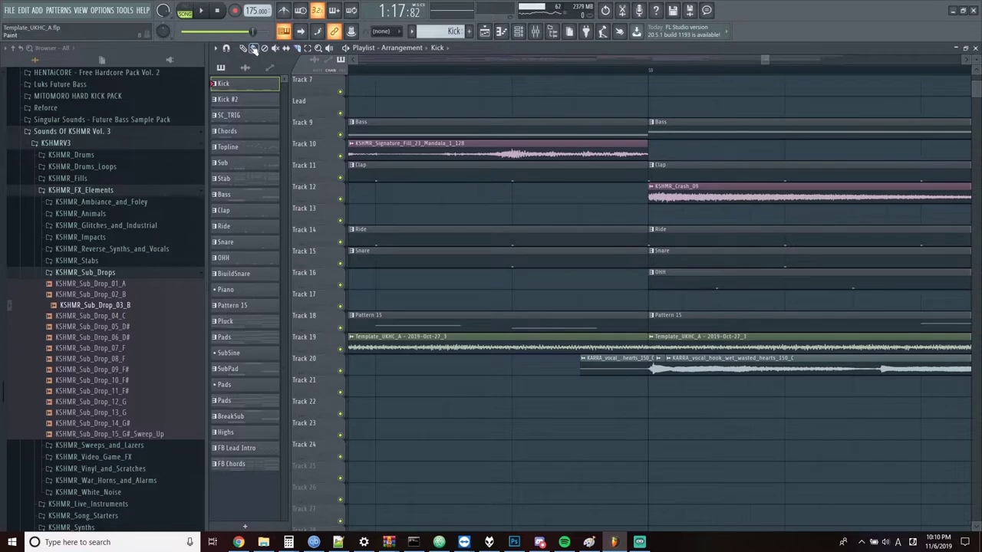
{"action": "left_click", "coordinate": [399, 32]}
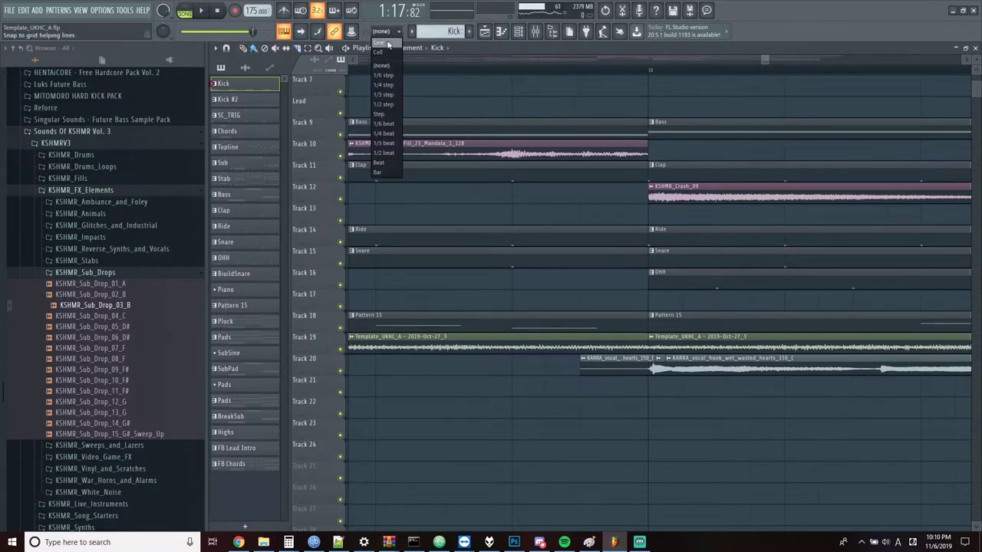
{"action": "left_click", "coordinate": [385, 48]}
{"action": "left_click", "coordinate": [599, 368]}
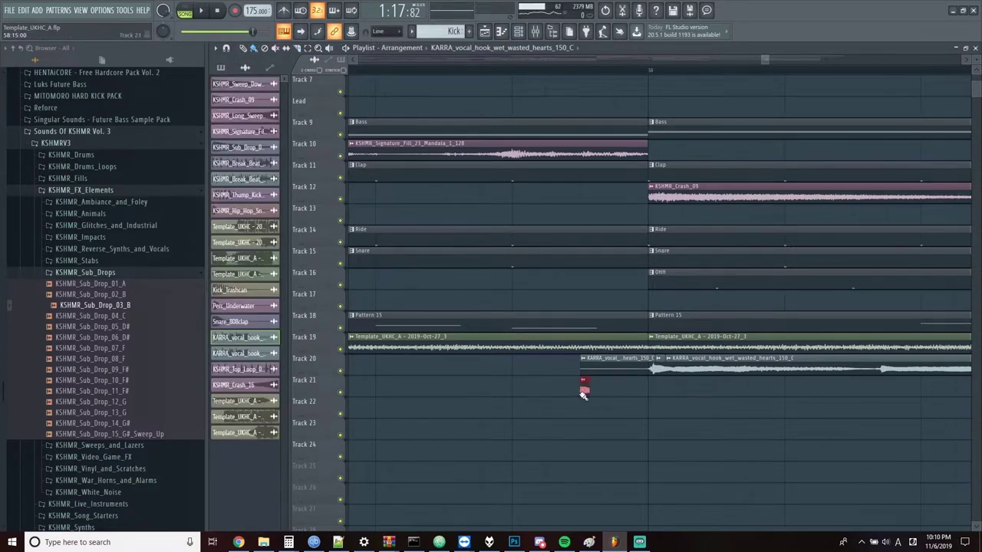
Play back the transition into bar 59 to hear the vocal chops.
{"action": "key", "text": "space"}
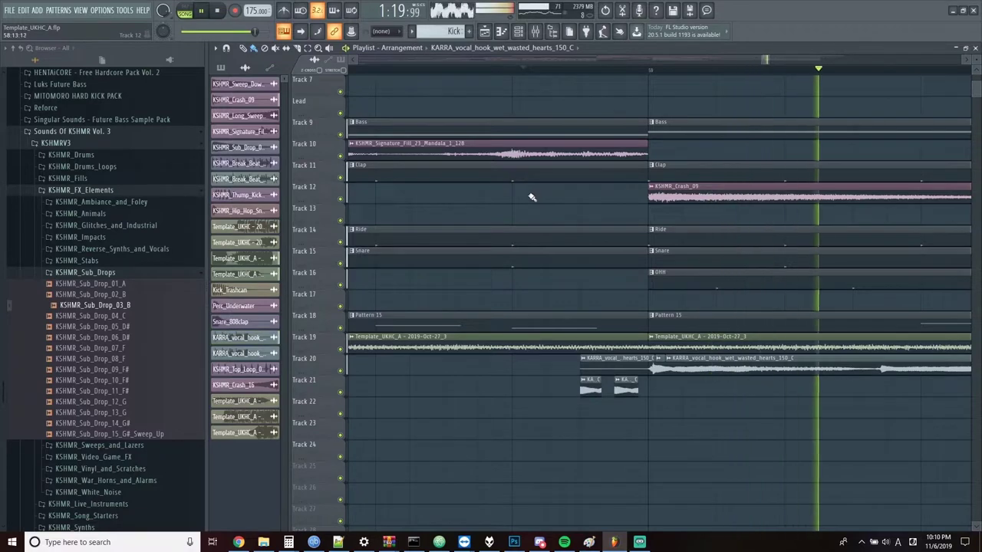
{"action": "key", "text": "space"}
{"action": "key", "text": "space"}
{"action": "scroll", "coordinate": [735, 260], "scroll_direction": "down", "scroll_amount": 3}
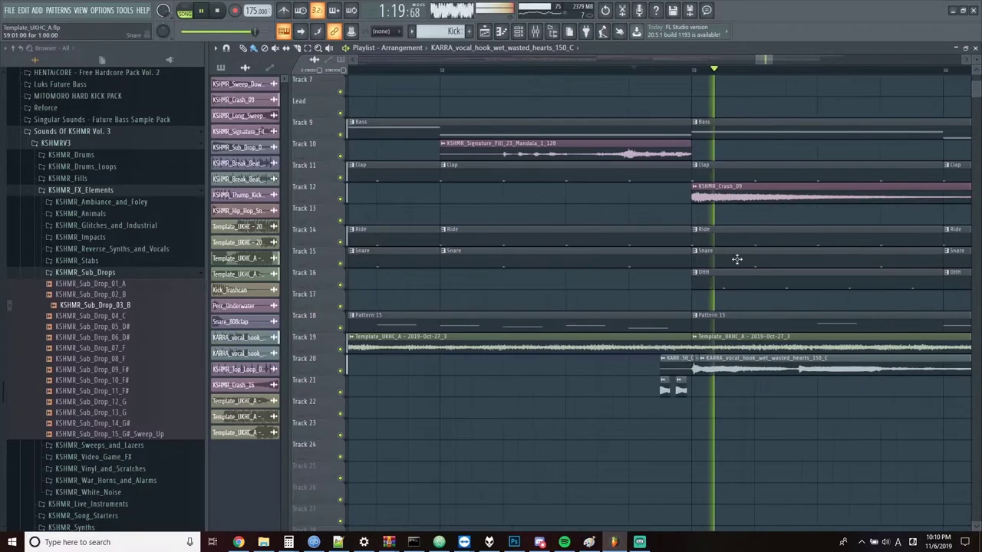
{"action": "scroll", "coordinate": [737, 260], "scroll_direction": "down", "scroll_amount": 1}
{"action": "key", "text": "space"}
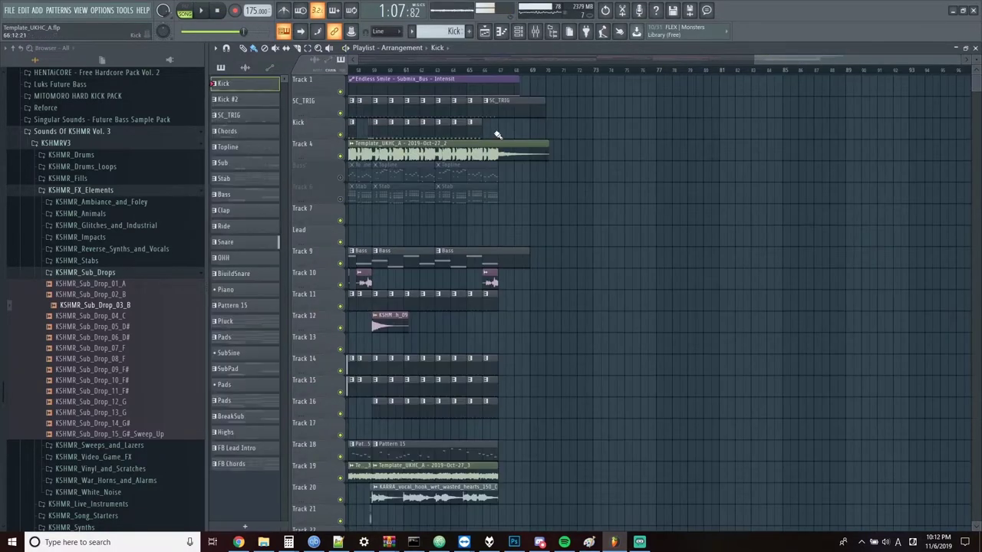
Paint one-bar Kick and SC_TRIG clips on their tracks from bar 67 onward.
{"action": "left_click_drag", "start_coordinate": [498, 142], "coordinate": [648, 136]}
{"action": "right_click", "coordinate": [680, 132]}
{"action": "right_click", "coordinate": [664, 128]}
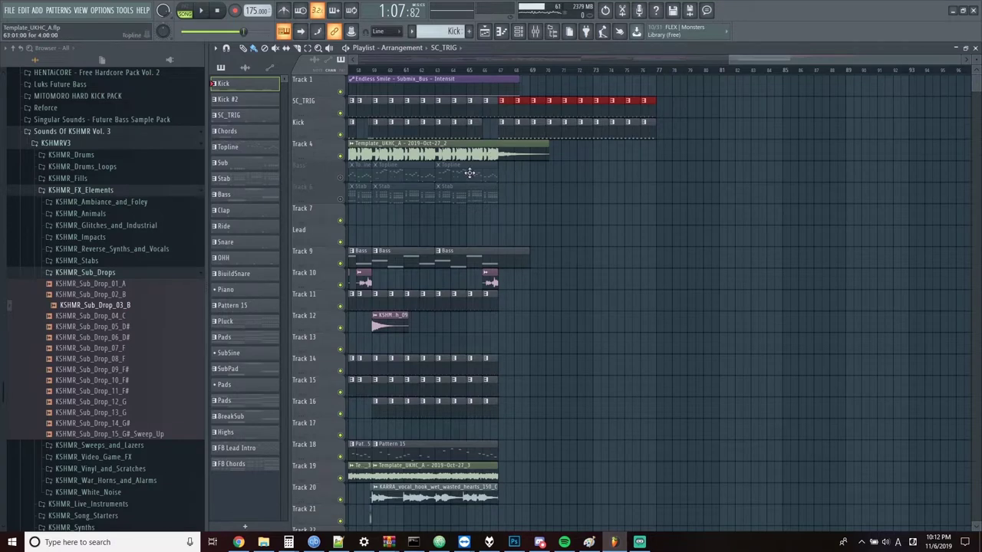
Add one-bar Bass clips on Track 9 across bars 67 to 74 and audition from bar 67.
{"action": "scroll", "coordinate": [636, 215], "scroll_direction": "left", "scroll_amount": 5}
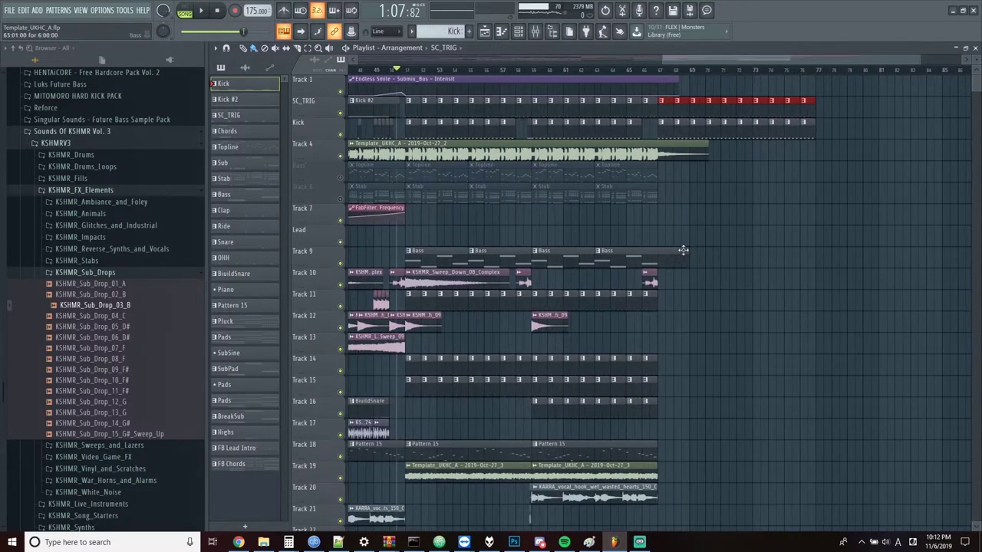
{"action": "left_click_drag", "start_coordinate": [682, 250], "coordinate": [733, 254]}
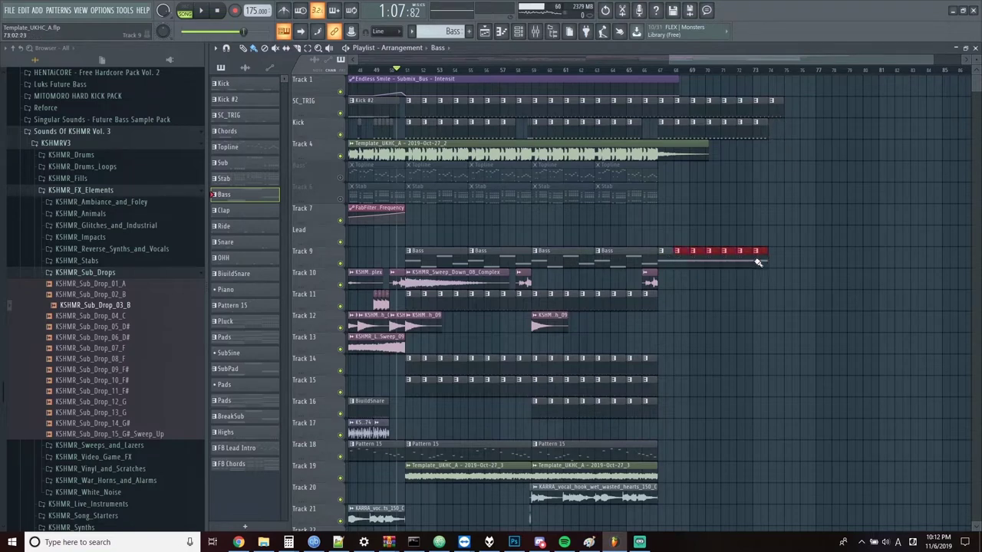
{"action": "left_click", "coordinate": [662, 76]}
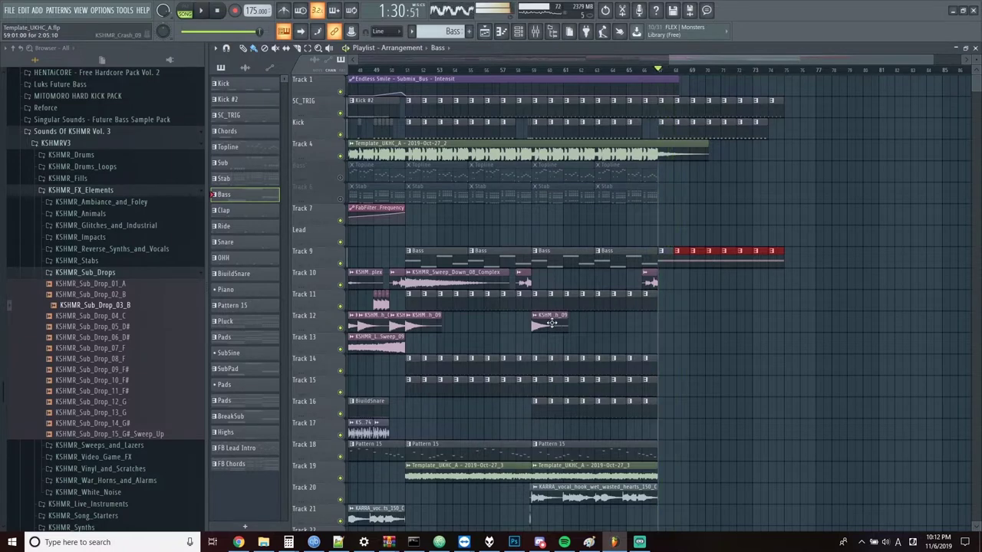
Place KSHMR_Crash_09 on Track 12 at bar 67 and KSHMR_Signature_Fill_23_Mandala_1_128 on Track 10 at bar 74.
{"action": "left_click", "coordinate": [552, 322]}
{"action": "left_click", "coordinate": [648, 281]}
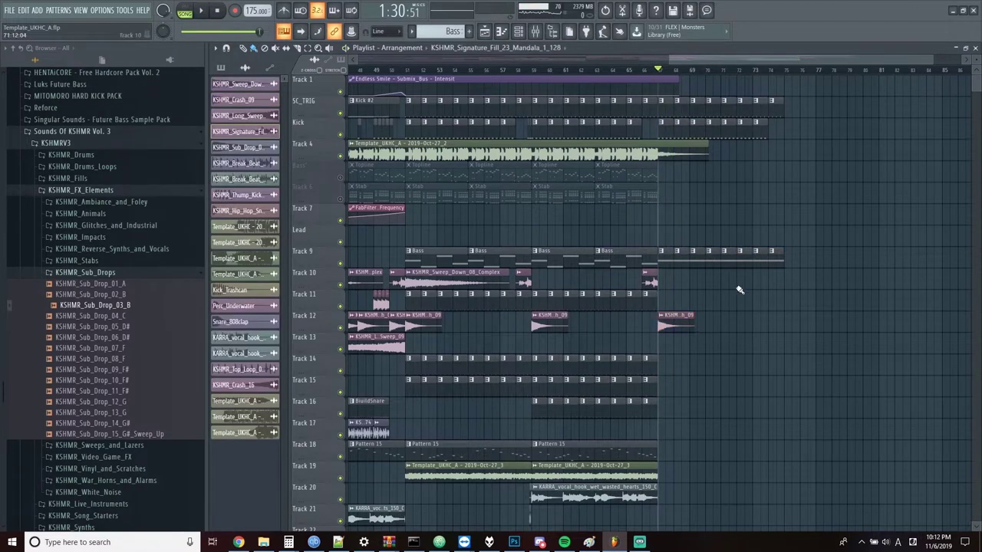
{"action": "scroll", "coordinate": [642, 346], "scroll_direction": "up", "scroll_amount": 3}
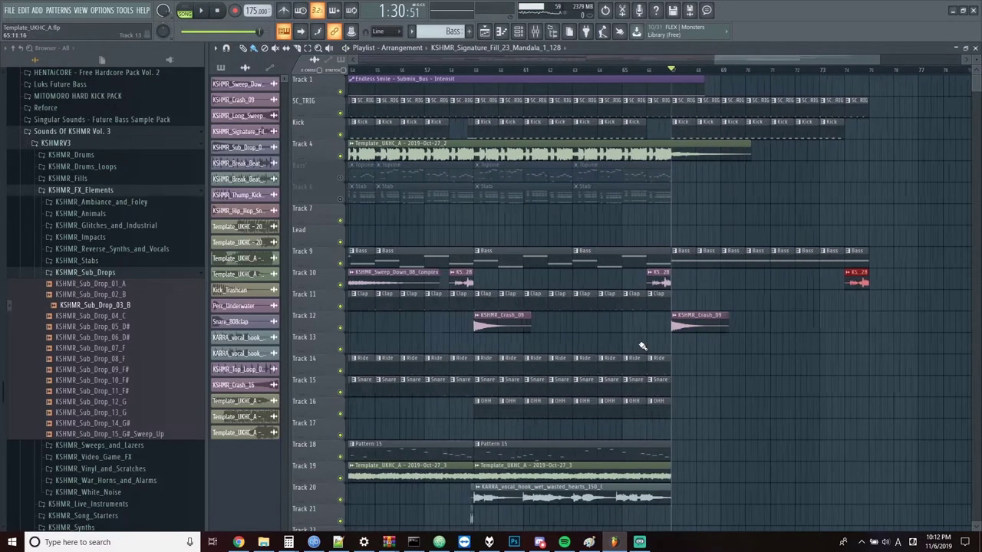
Paint Ride clips on Track 14 and Snare clips on Track 15 across bars 67 to 74.
{"action": "scroll", "coordinate": [654, 350], "scroll_direction": "down", "scroll_amount": 1}
{"action": "left_click", "coordinate": [658, 373]}
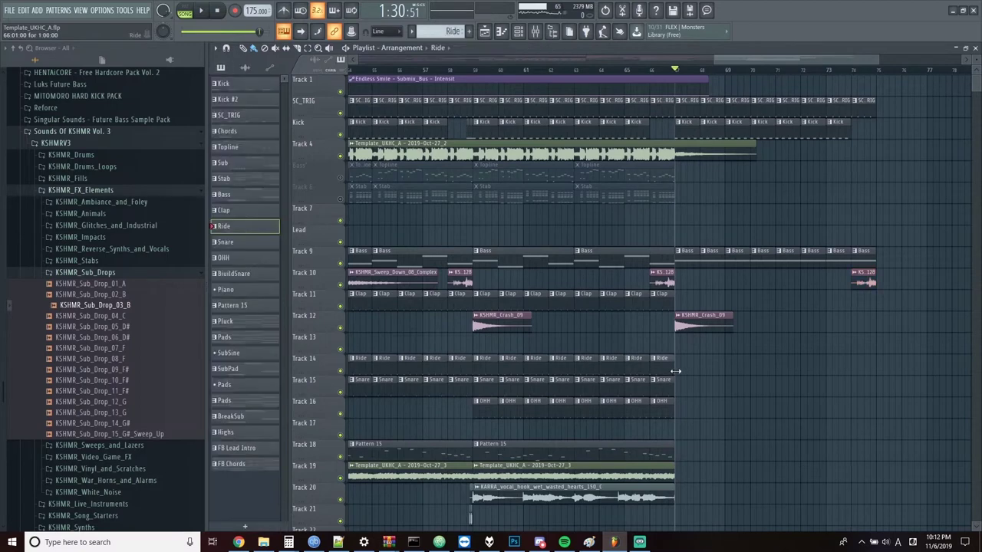
{"action": "left_click_drag", "start_coordinate": [738, 374], "coordinate": [896, 371]}
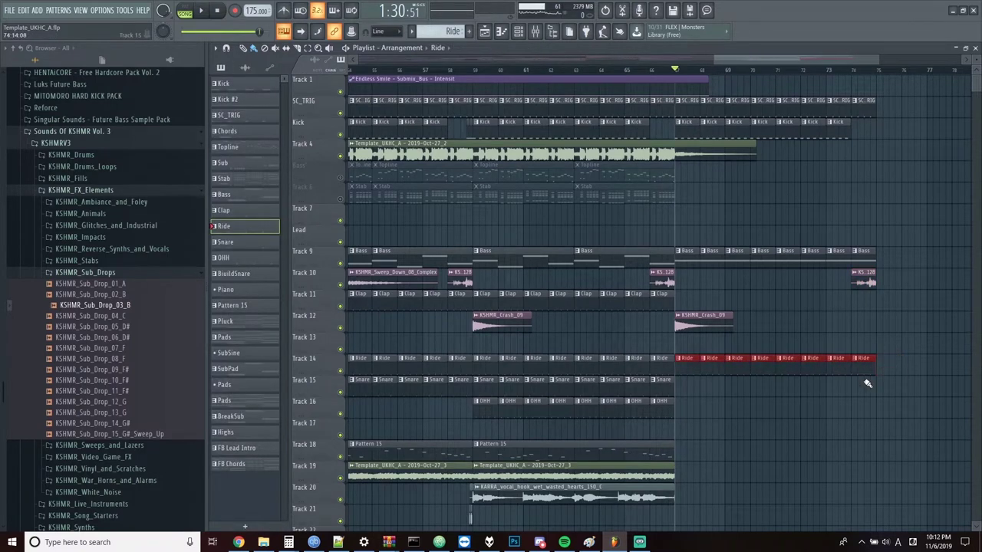
{"action": "left_click", "coordinate": [662, 380]}
{"action": "left_click_drag", "start_coordinate": [682, 384], "coordinate": [858, 386]}
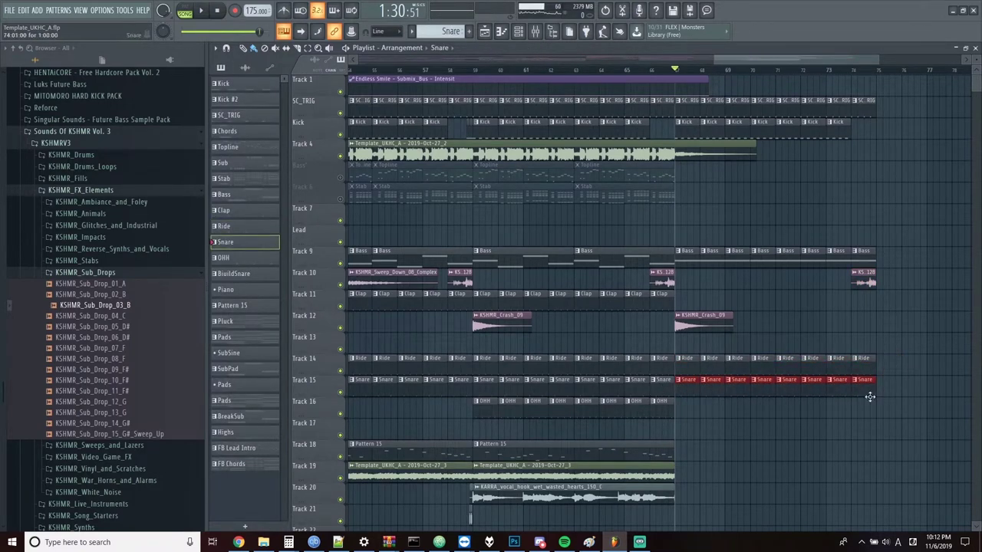
Paint Clap clips on Track 11 across bars 67 to 74 and place KSHMR_Sweep_Down_08_Complex on Track 17 at bar 67.
{"action": "scroll", "coordinate": [855, 414], "scroll_direction": "down", "scroll_amount": 4}
{"action": "scroll", "coordinate": [861, 399], "scroll_direction": "up", "scroll_amount": 4}
{"action": "scroll", "coordinate": [852, 399], "scroll_direction": "down", "scroll_amount": 3}
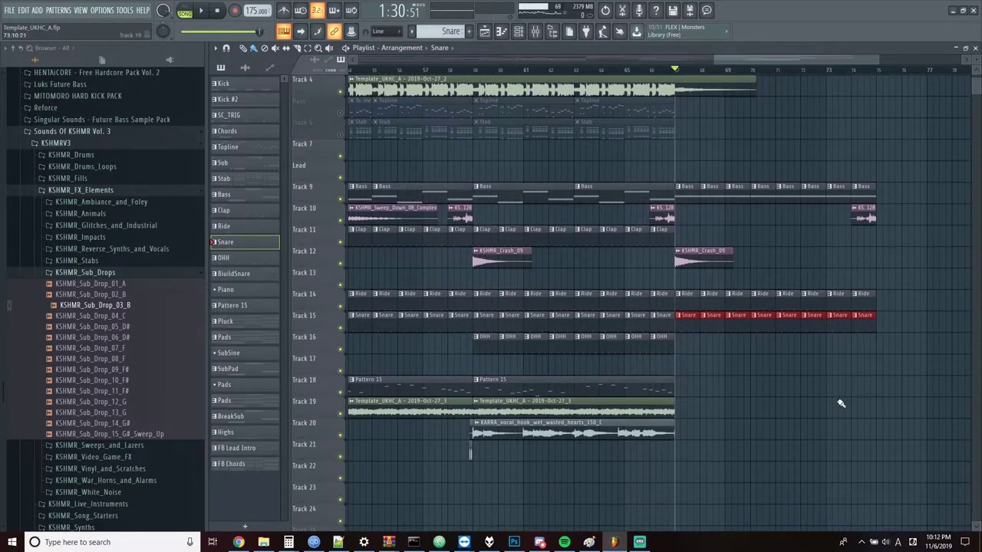
{"action": "scroll", "coordinate": [754, 408], "scroll_direction": "down", "scroll_amount": 4}
{"action": "scroll", "coordinate": [648, 409], "scroll_direction": "up", "scroll_amount": 2}
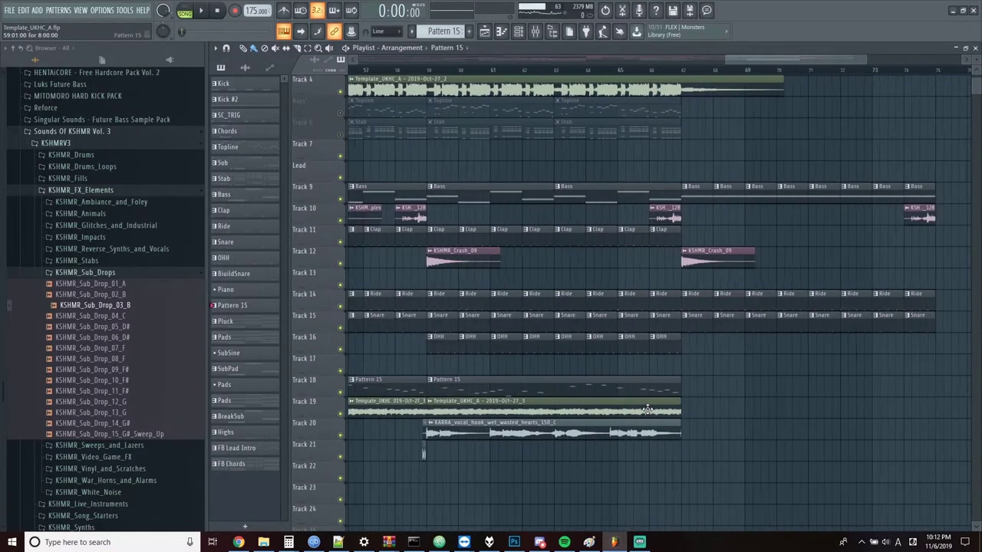
{"action": "scroll", "coordinate": [648, 408], "scroll_direction": "down", "scroll_amount": 1}
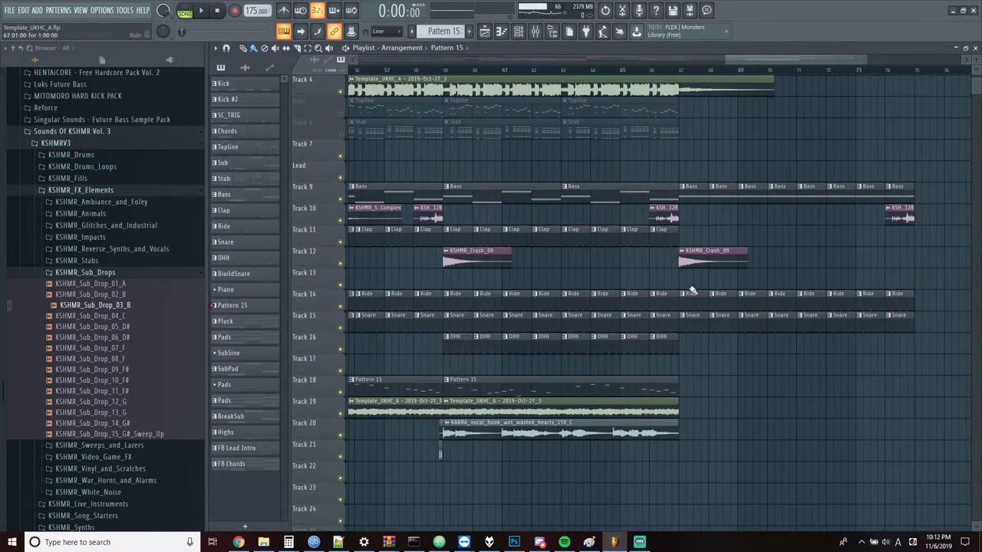
{"action": "left_click_drag", "start_coordinate": [685, 236], "coordinate": [852, 237]}
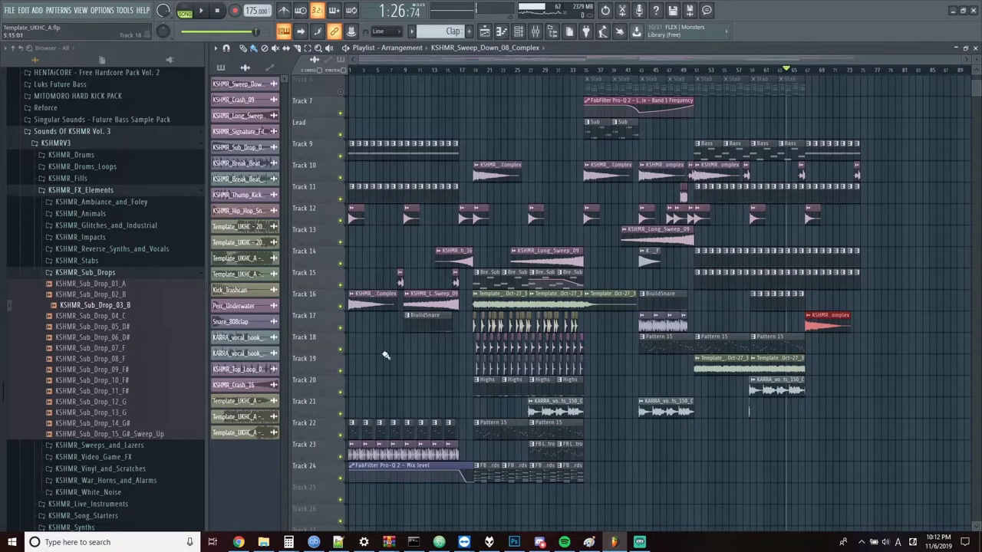
Play back the arrangement from bar 64 through the new section starting at bar 67.
{"action": "scroll", "coordinate": [855, 387], "scroll_direction": "up", "scroll_amount": 5}
{"action": "scroll", "coordinate": [892, 370], "scroll_direction": "down", "scroll_amount": 1}
{"action": "key", "text": "space"}
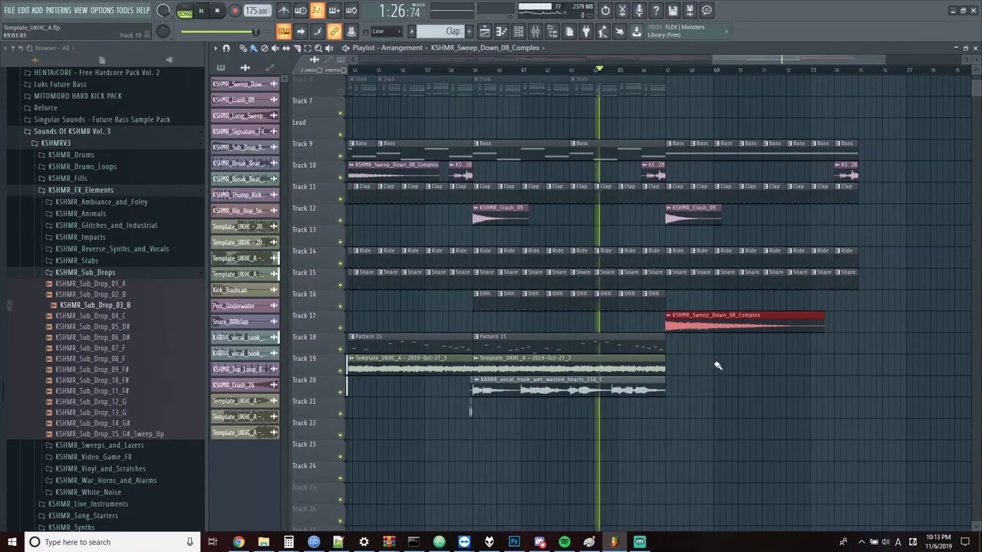
{"action": "scroll", "coordinate": [756, 345], "scroll_direction": "up", "scroll_amount": 3}
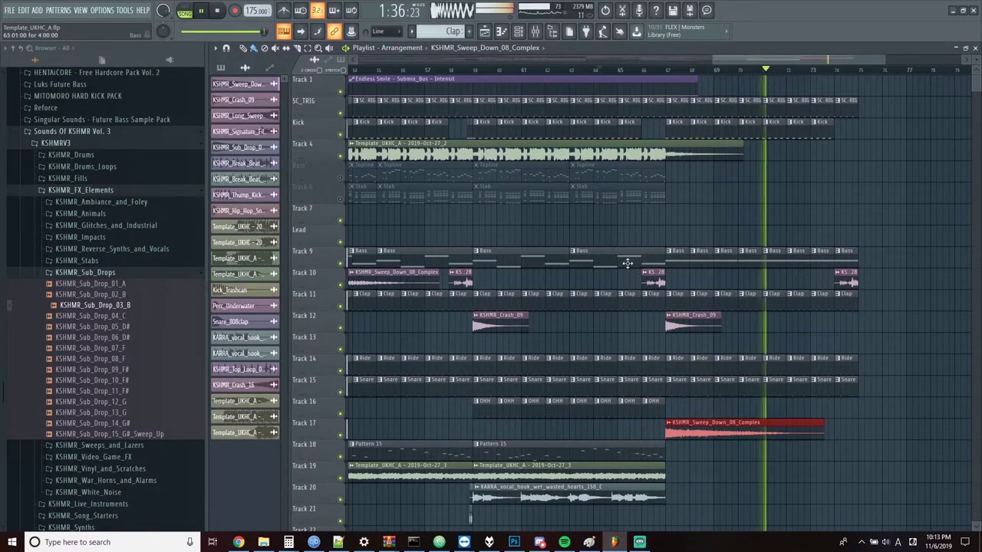
{"action": "left_click_drag", "start_coordinate": [778, 59], "coordinate": [817, 59]}
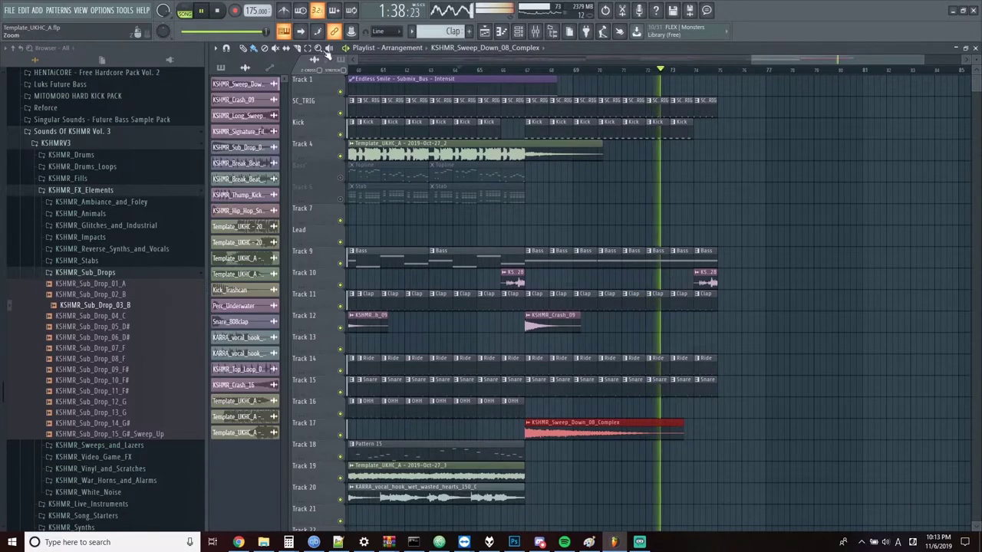
{"action": "key", "text": "space"}
Copy the bars 67 to 74 drum, bass, crash and fill clips to bars 75 to 82, with OHH clips added on Track 16.
{"action": "left_click_drag", "start_coordinate": [770, 418], "coordinate": [539, 115]}
{"action": "key", "text": "ctrl+v"}
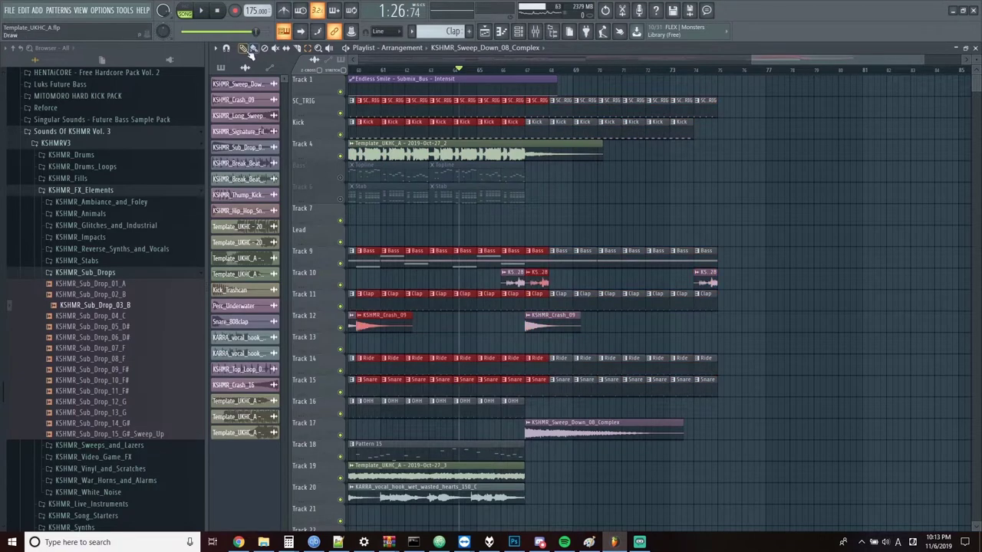
{"action": "left_click_drag", "start_coordinate": [417, 260], "coordinate": [776, 254]}
{"action": "key", "text": "ctrl+d"}
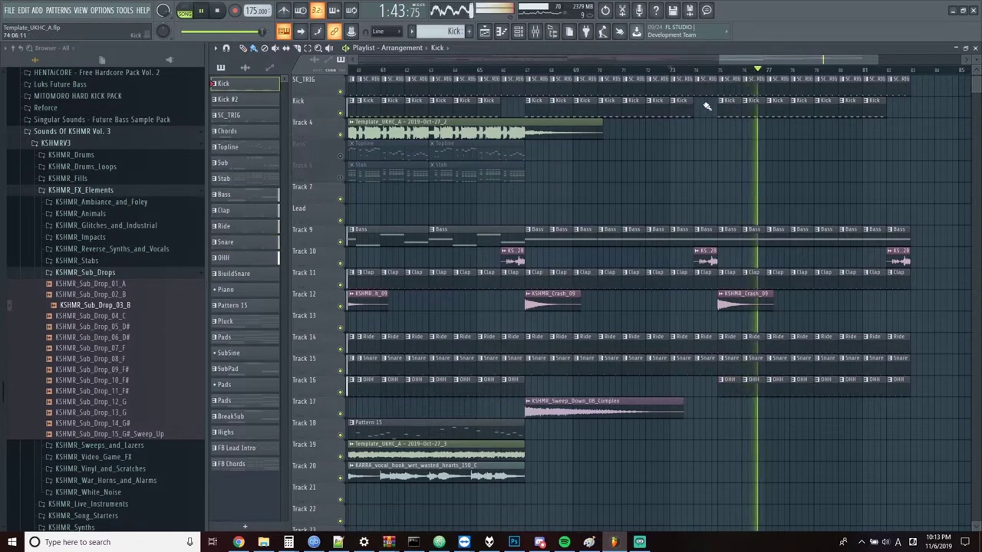
Reuse the intro's KSHMR_Top_Loop_02_130 clip and paint it on Track 21 across bars 67 to 82.
{"action": "left_click", "coordinate": [682, 104]}
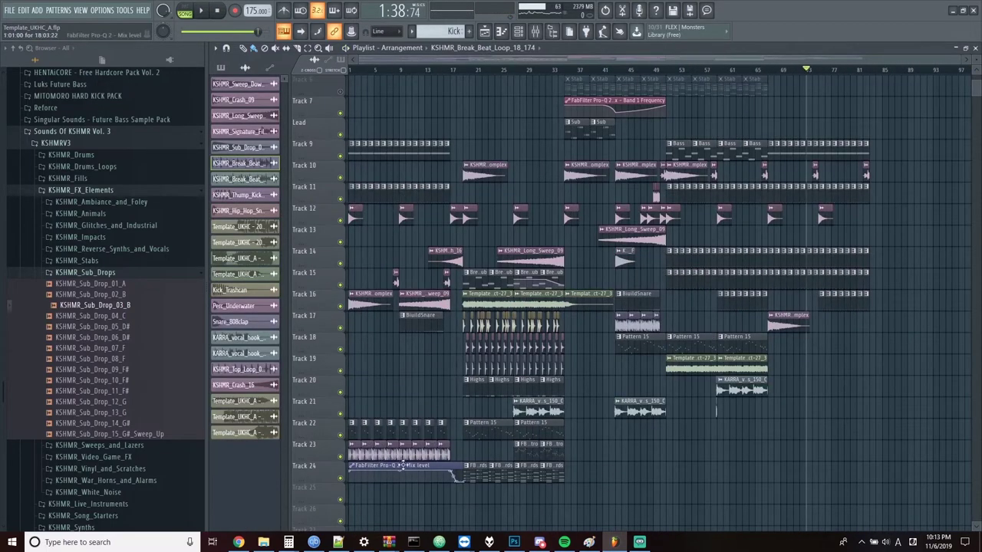
{"action": "scroll", "coordinate": [435, 461], "scroll_direction": "up", "scroll_amount": 5}
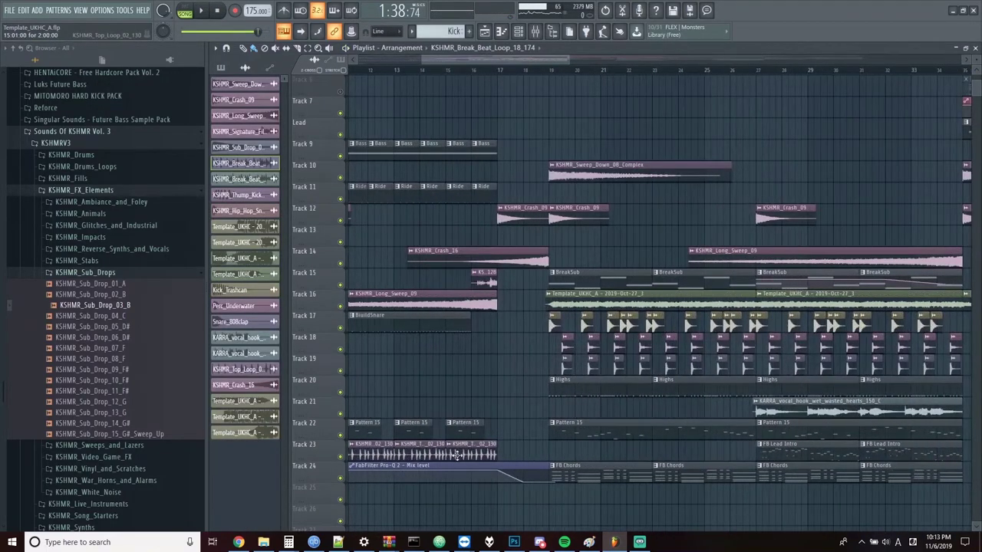
{"action": "double_click", "coordinate": [455, 455]}
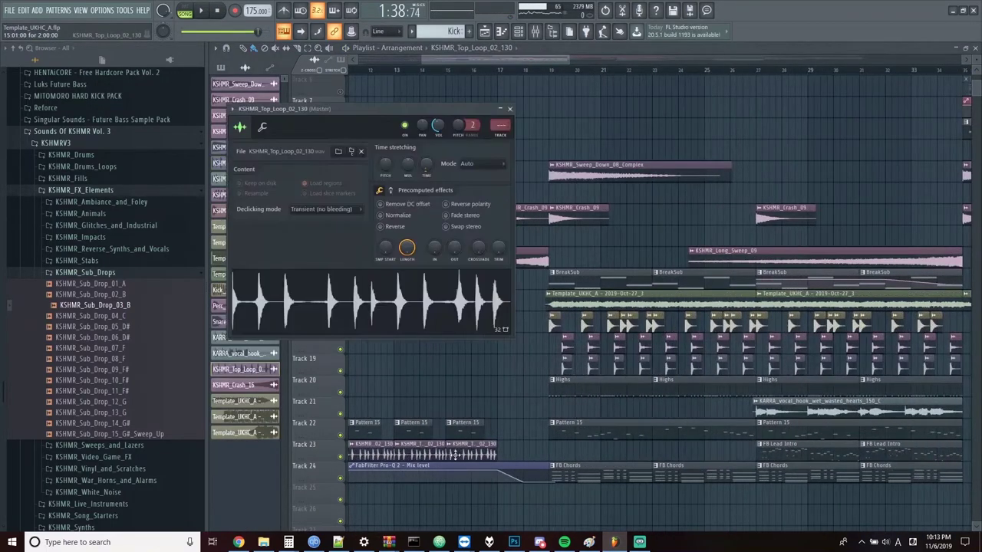
{"action": "left_click", "coordinate": [511, 109]}
{"action": "scroll", "coordinate": [854, 340], "scroll_direction": "right", "scroll_amount": 10}
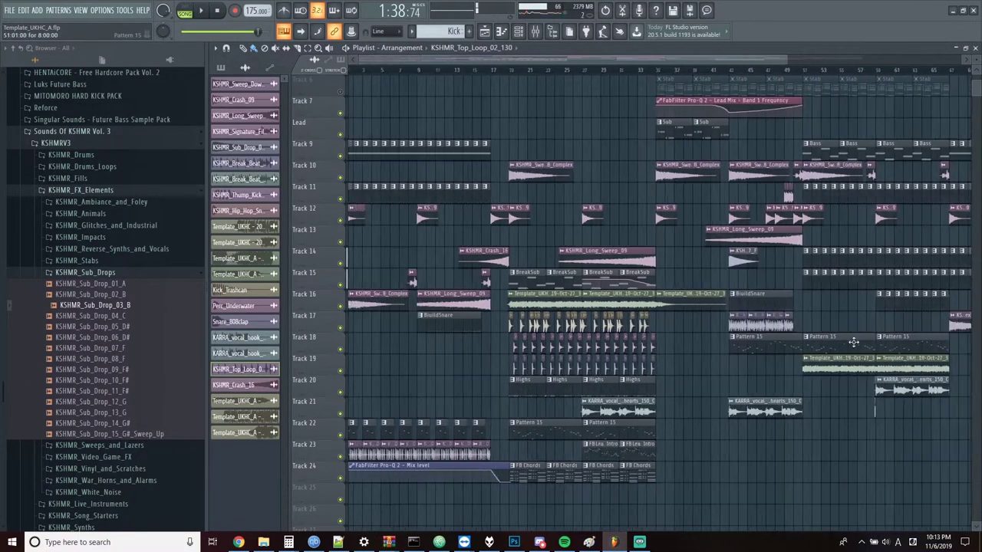
{"action": "scroll", "coordinate": [697, 374], "scroll_direction": "down", "scroll_amount": 4}
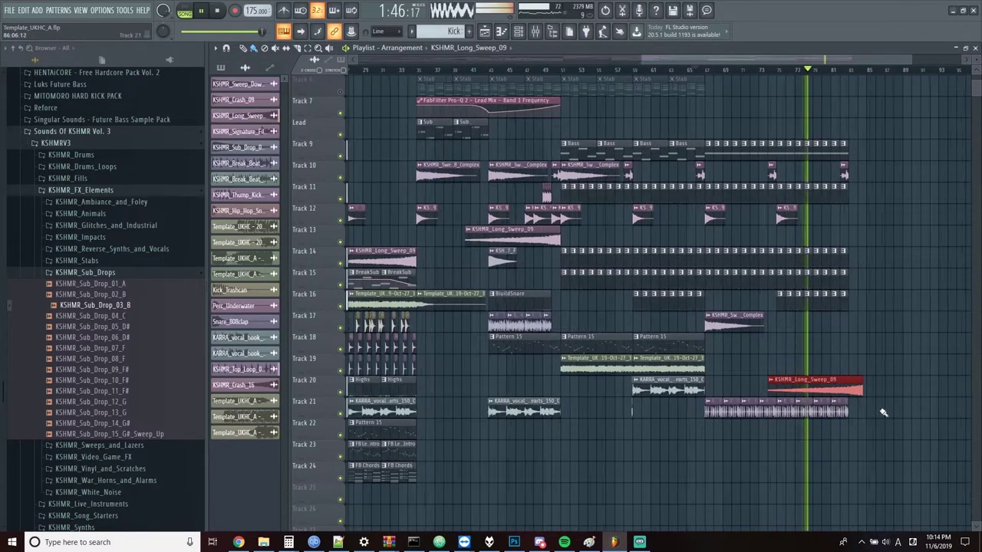
Align the KSHMR_Long_Sweep_09 clip on Track 20 to end at the start of bar 83 and check its sample settings.
{"action": "scroll", "coordinate": [883, 413], "scroll_direction": "up", "scroll_amount": 6}
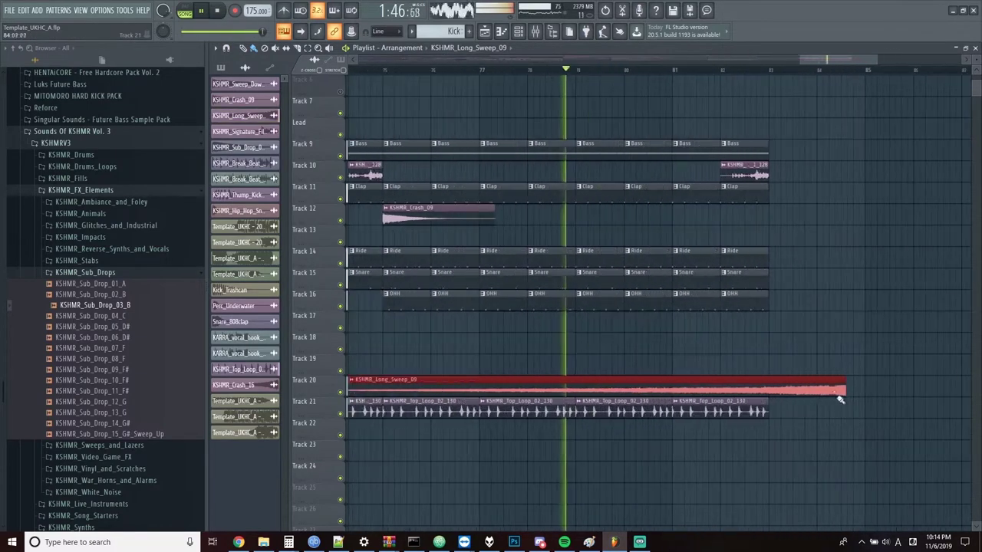
{"action": "scroll", "coordinate": [806, 389], "scroll_direction": "down", "scroll_amount": 3}
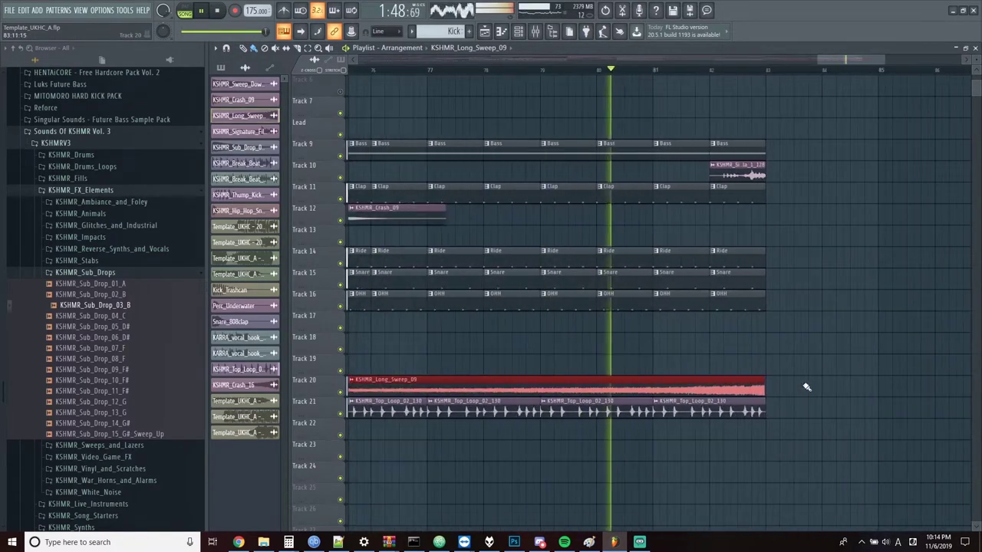
{"action": "scroll", "coordinate": [793, 384], "scroll_direction": "down", "scroll_amount": 3}
{"action": "double_click", "coordinate": [735, 390]}
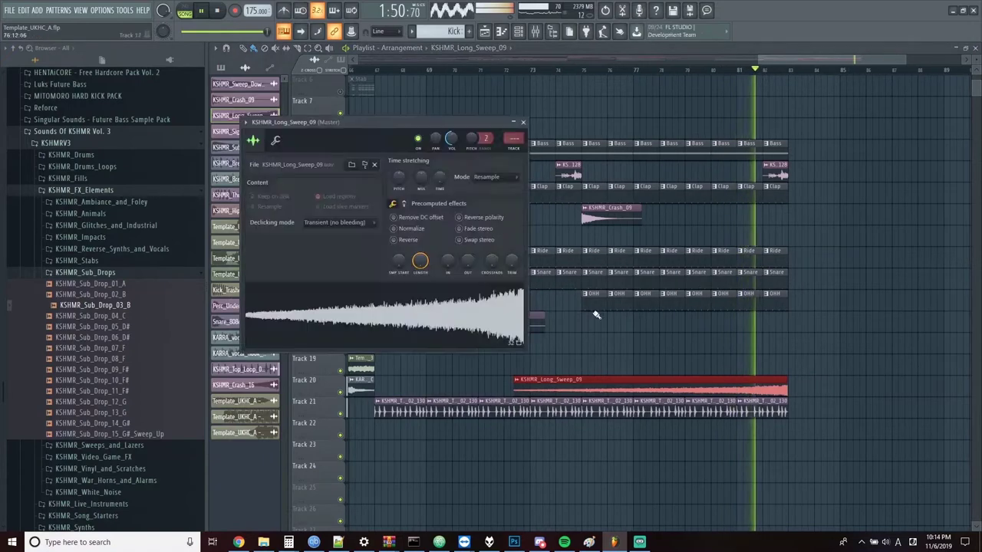
{"action": "key", "text": "space"}
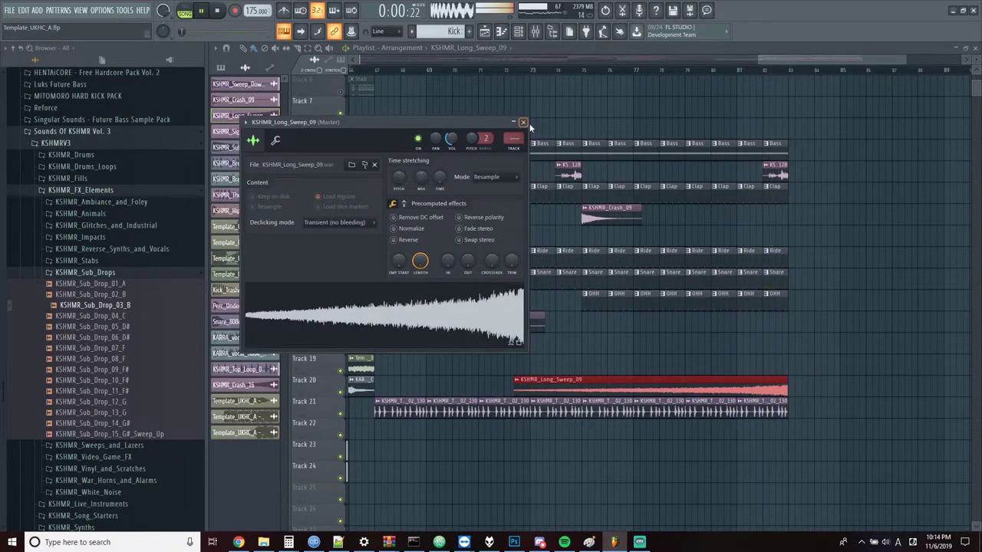
{"action": "left_click", "coordinate": [524, 122]}
Place KSHMR_Crash_09 on Track 12 and a short Kick clip on the Kick track at bar 83.
{"action": "scroll", "coordinate": [743, 85], "scroll_direction": "down", "scroll_amount": 2}
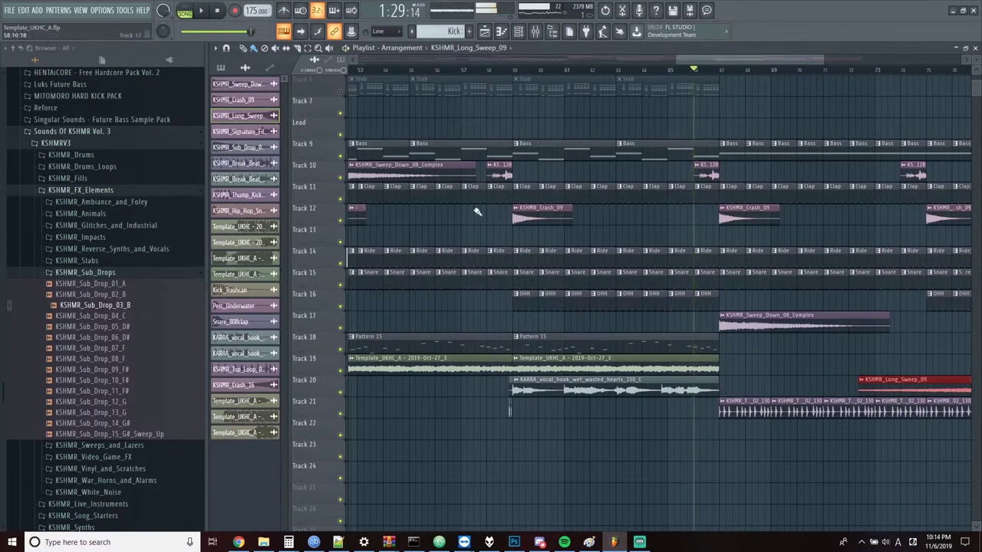
{"action": "scroll", "coordinate": [475, 212], "scroll_direction": "down", "scroll_amount": 2}
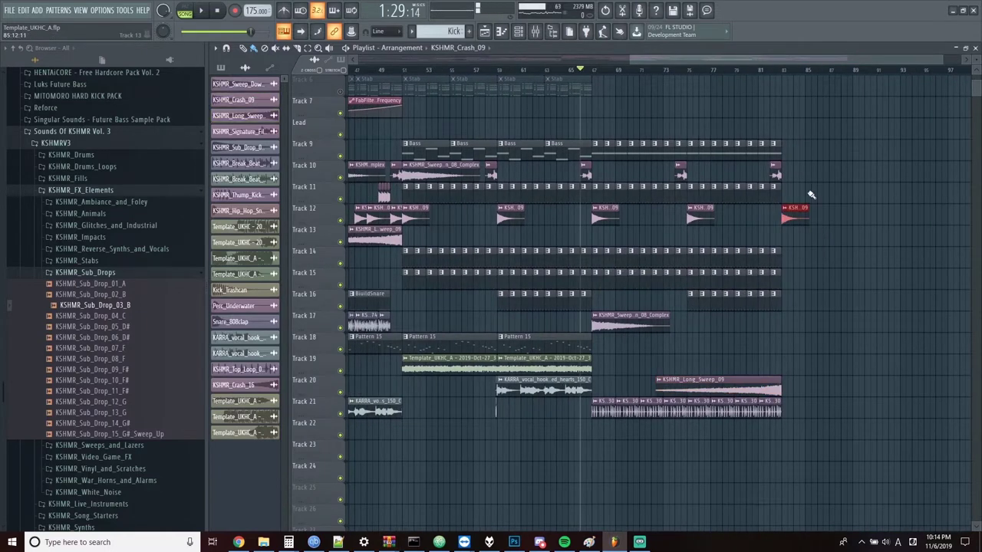
{"action": "key", "text": "space"}
{"action": "scroll", "coordinate": [835, 197], "scroll_direction": "up", "scroll_amount": 3}
{"action": "scroll", "coordinate": [806, 169], "scroll_direction": "up", "scroll_amount": 3}
{"action": "key", "text": "space"}
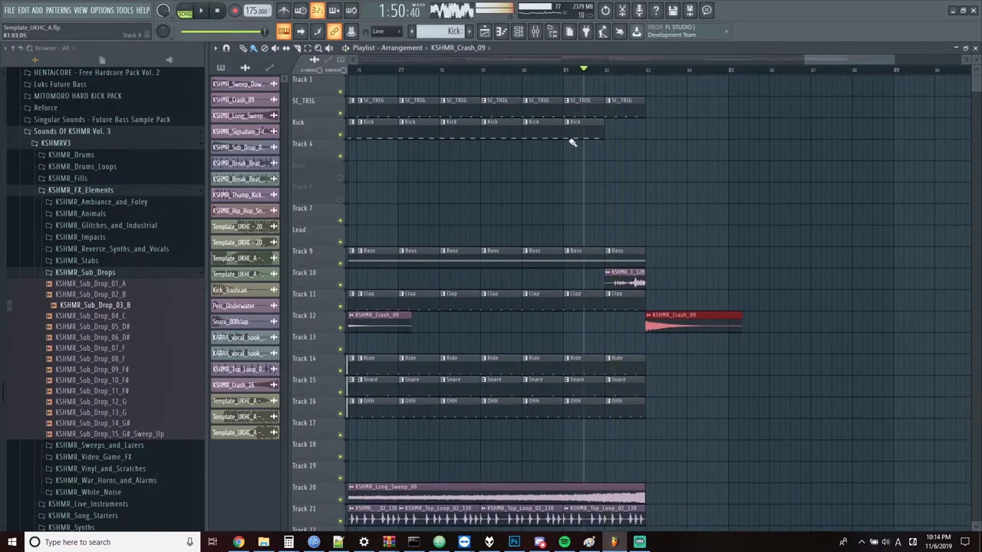
{"action": "left_click", "coordinate": [583, 135]}
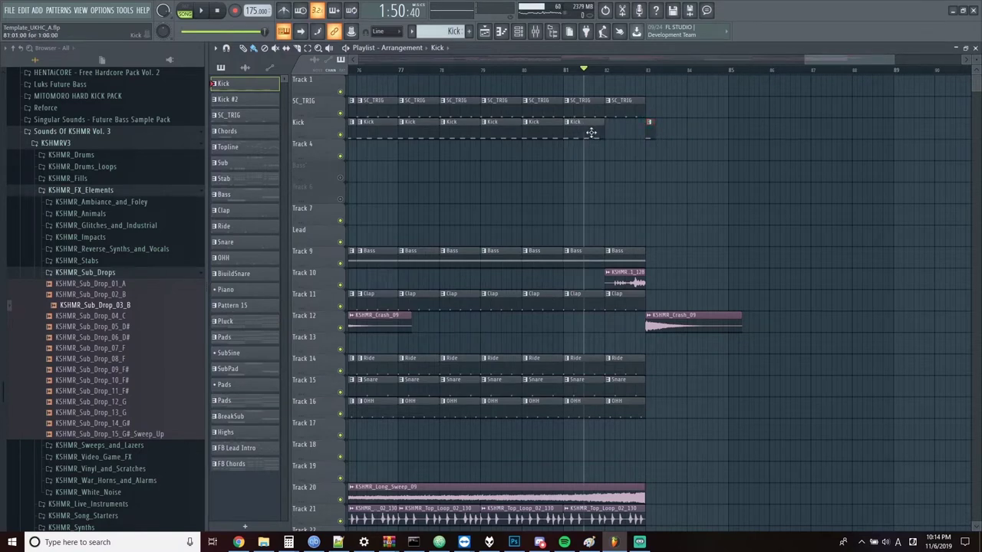
{"action": "key", "text": "space"}
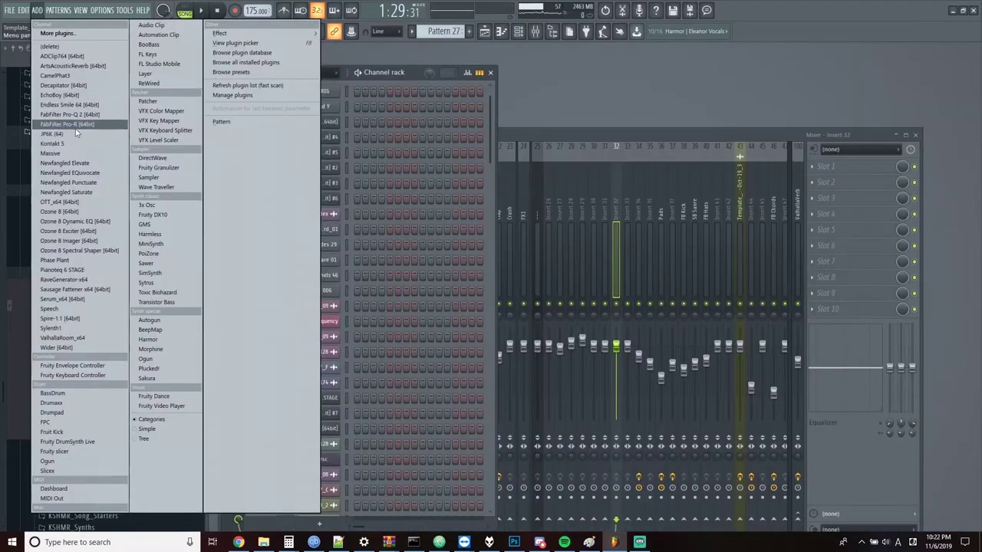
Add a Spire-1.1 instrument, enable its upward arpeggiator and try it with a few notes.
{"action": "left_click", "coordinate": [60, 318]}
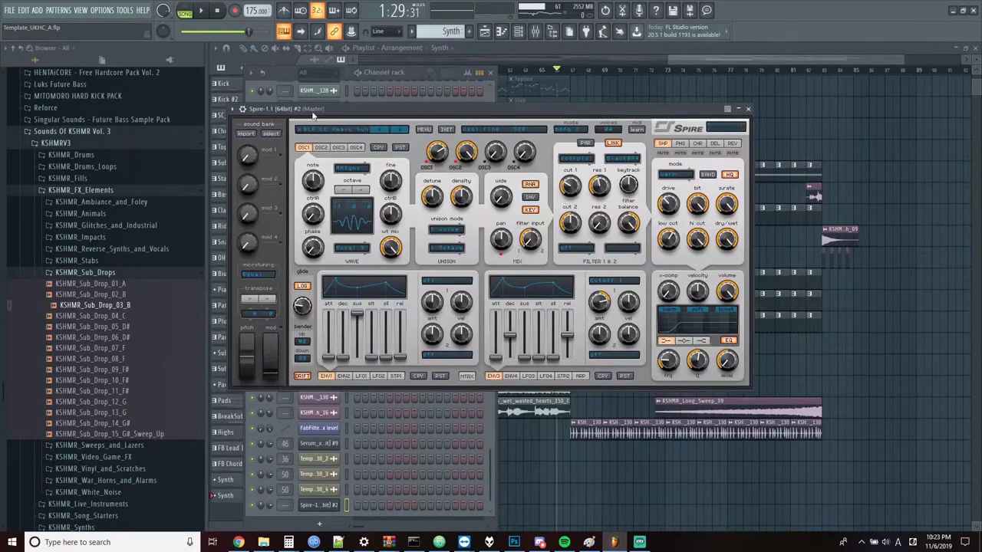
{"action": "left_click", "coordinate": [254, 112]}
{"action": "left_click", "coordinate": [299, 130]}
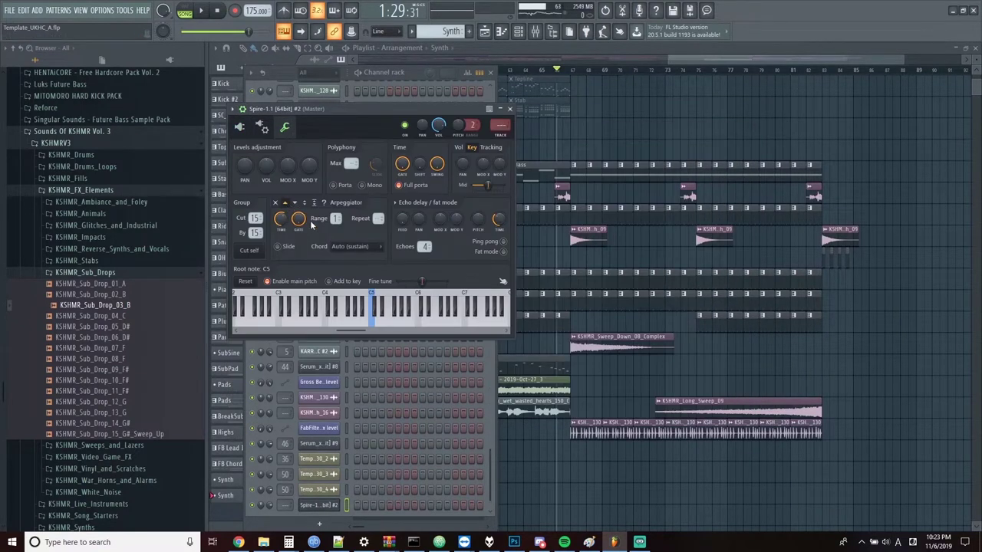
{"action": "key", "text": "z"}
{"action": "key", "text": "b"}
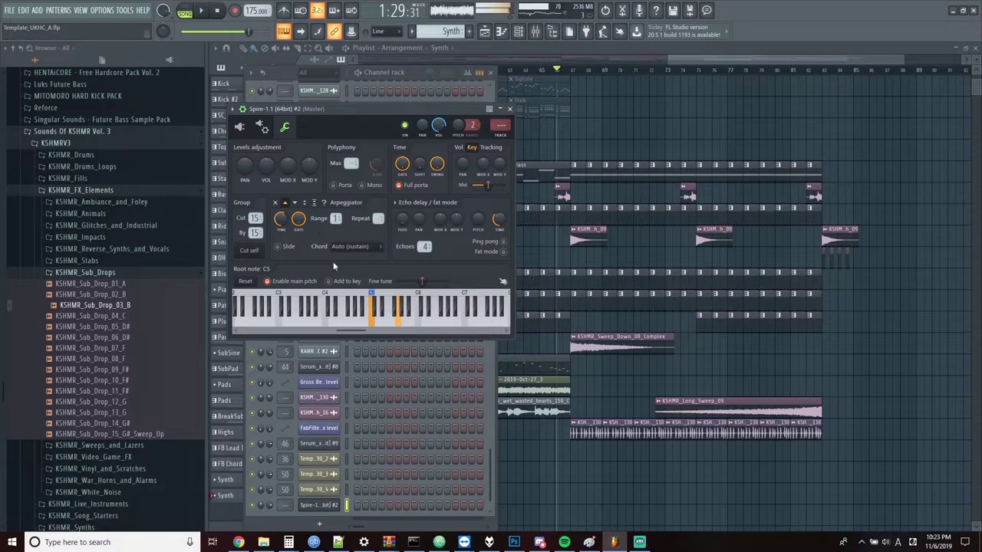
Draw a one-bar chord of A4, F5, A5 and C6 for Spire and paint the Synth pattern on the Lead track across bars 67 to 82.
{"action": "key", "text": "F7"}
{"action": "left_click", "coordinate": [488, 261]}
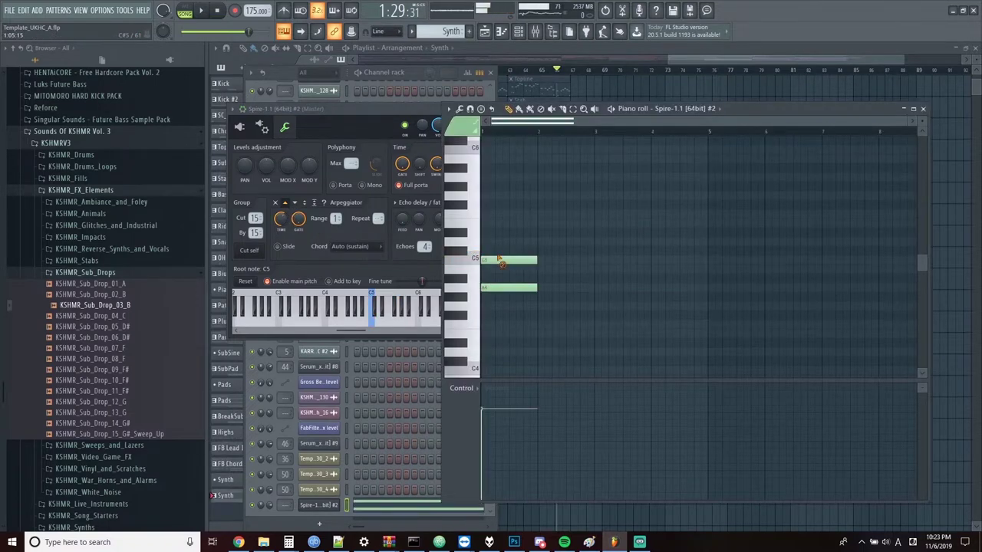
{"action": "right_click", "coordinate": [500, 262]}
{"action": "scroll", "coordinate": [495, 273], "scroll_direction": "up", "scroll_amount": 3}
{"action": "left_click", "coordinate": [489, 270]}
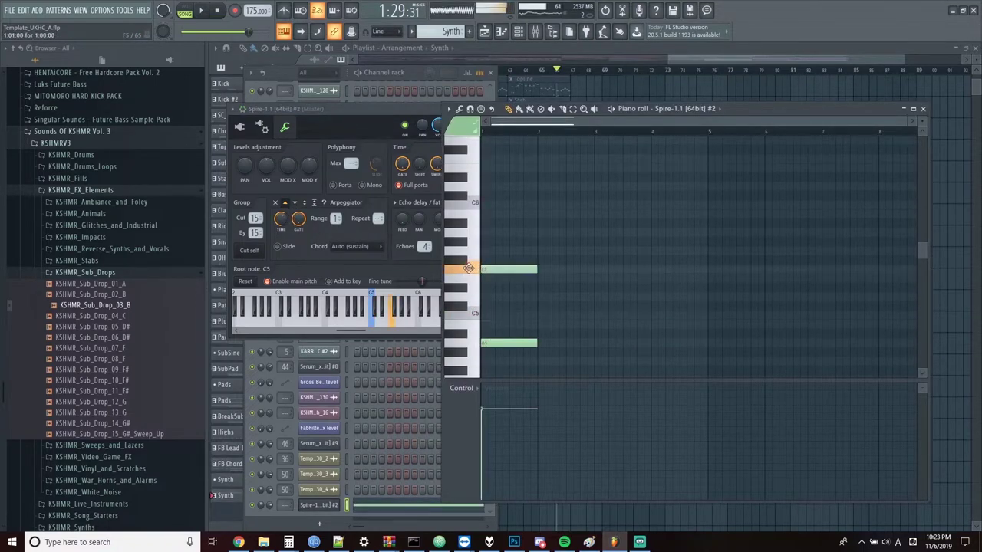
{"action": "left_click", "coordinate": [483, 233]}
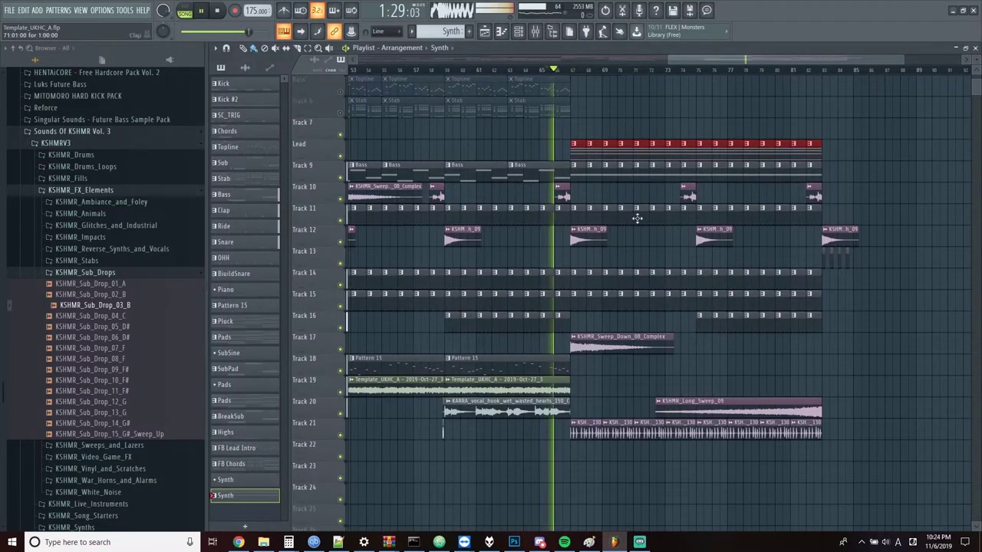
{"action": "scroll", "coordinate": [636, 263], "scroll_direction": "up", "scroll_amount": 3}
{"action": "scroll", "coordinate": [636, 263], "scroll_direction": "down", "scroll_amount": 3}
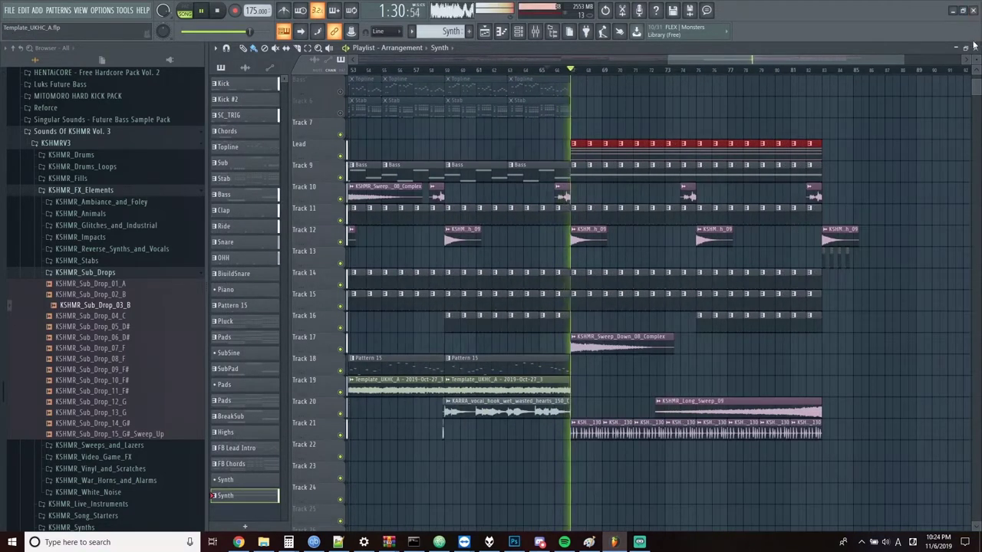
Set the Spire channel's volume to about 53% and revoice its chord to A4, C5, E5 and G5.
{"action": "left_click", "coordinate": [974, 48]}
{"action": "left_click", "coordinate": [267, 504]}
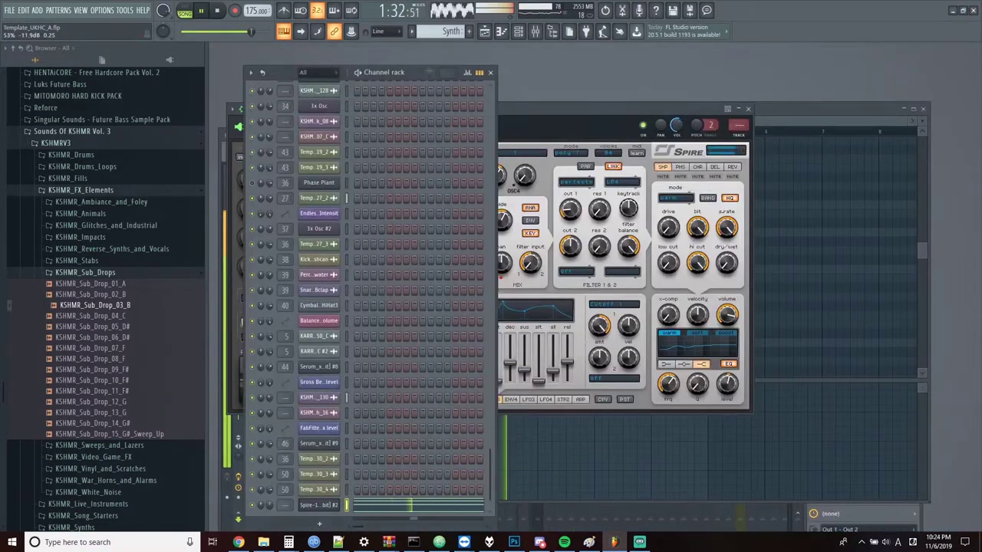
{"action": "left_click", "coordinate": [781, 104]}
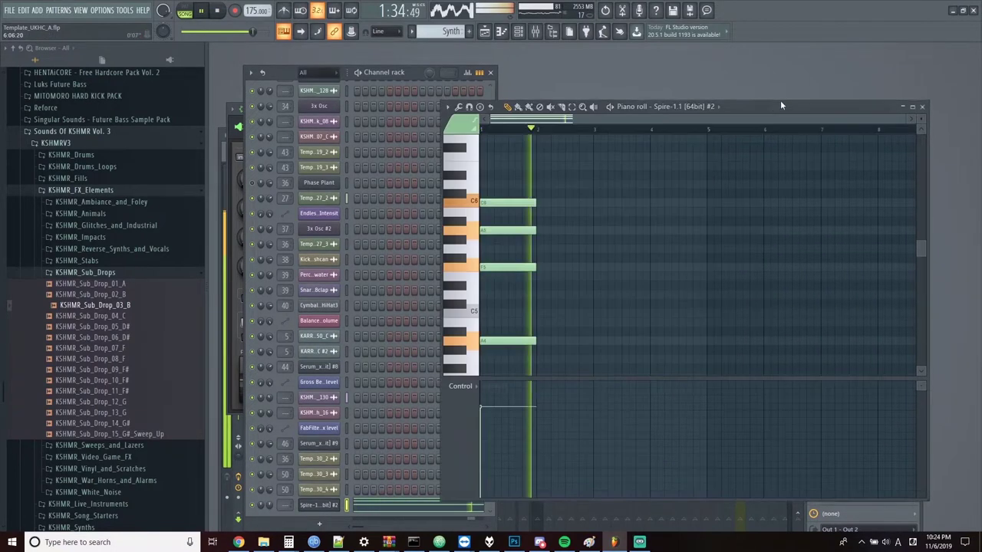
{"action": "key", "text": "space"}
{"action": "left_click_drag", "start_coordinate": [488, 202], "coordinate": [486, 319]}
{"action": "mouse_move", "coordinate": [484, 267]}
{"action": "left_mouse_down"}
{"action": "mouse_move", "coordinate": [484, 291]}
{"action": "mouse_move", "coordinate": [485, 275]}
{"action": "left_mouse_up"}
{"action": "left_click_drag", "start_coordinate": [493, 229], "coordinate": [491, 247]}
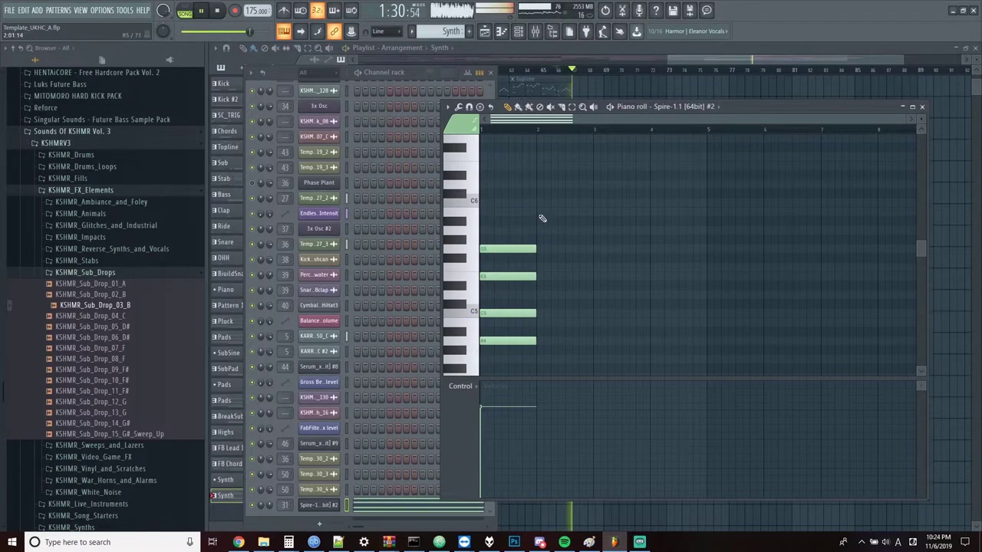
Audition presets for the chord's Spire instrument in pattern mode and create the new Pattern 28.
{"action": "left_click", "coordinate": [330, 506]}
{"action": "key", "text": "l"}
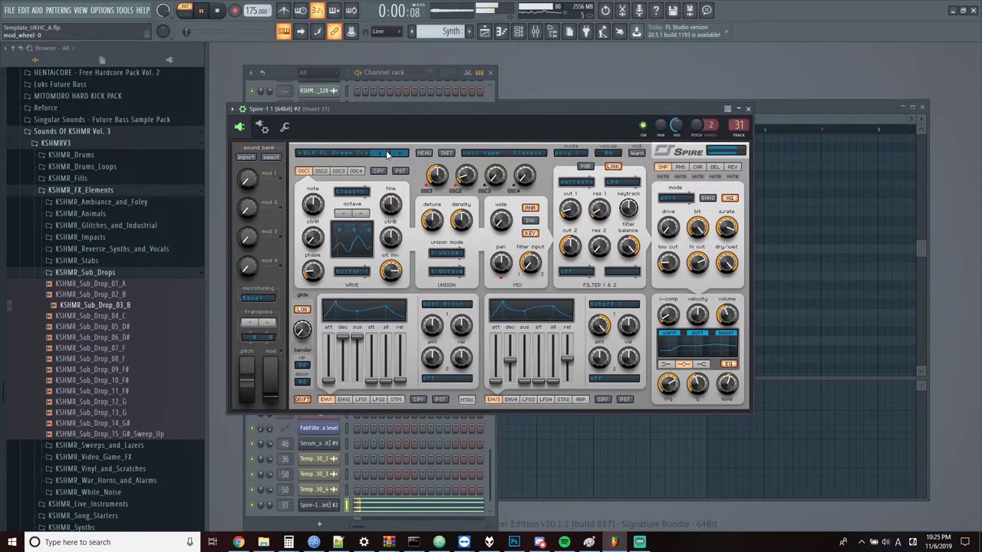
{"action": "key", "text": "F4"}
{"action": "key", "text": "Return"}
{"action": "key", "text": "F5"}
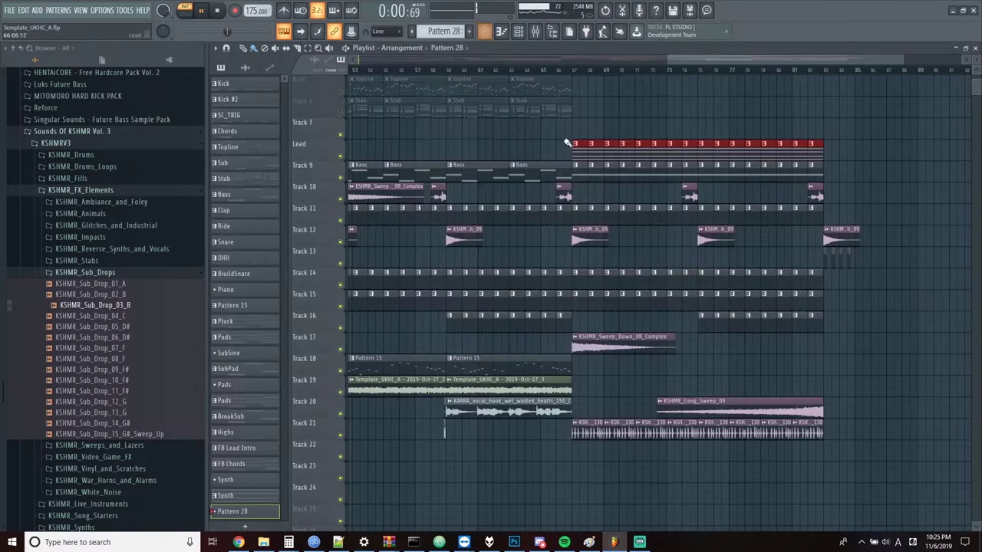
Play back the arrangement from bar 67 and check the Insert 31 level in the mixer.
{"action": "left_click", "coordinate": [576, 72]}
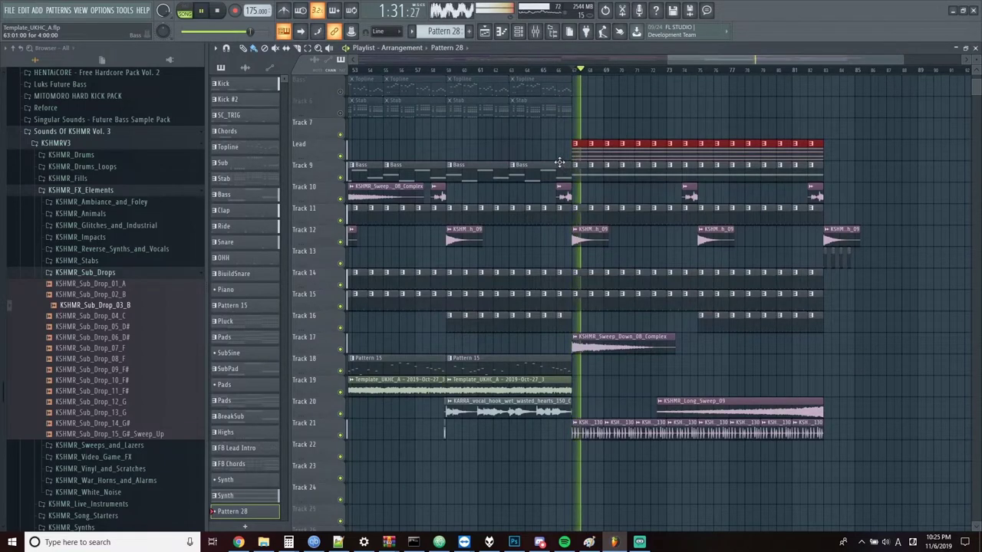
{"action": "key", "text": "F9"}
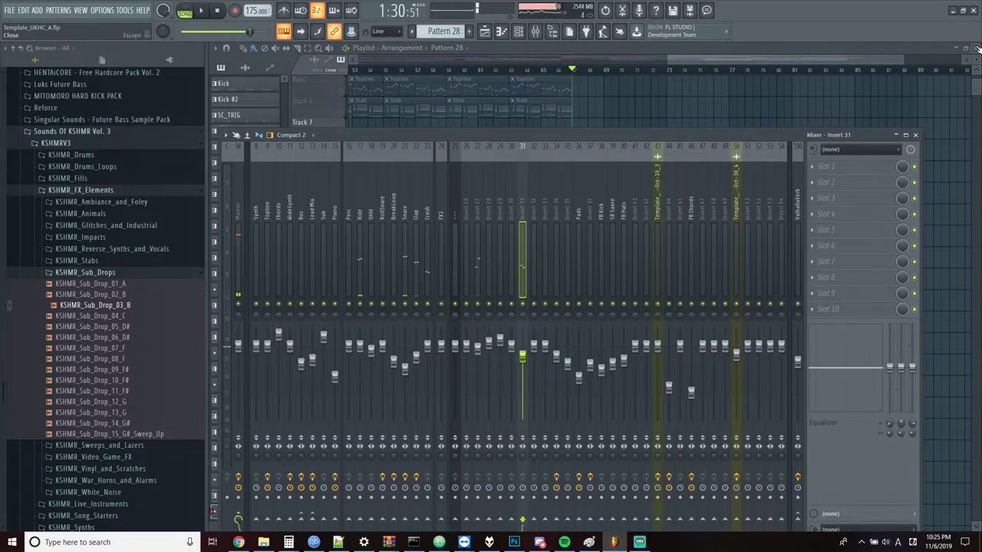
{"action": "left_click", "coordinate": [976, 49]}
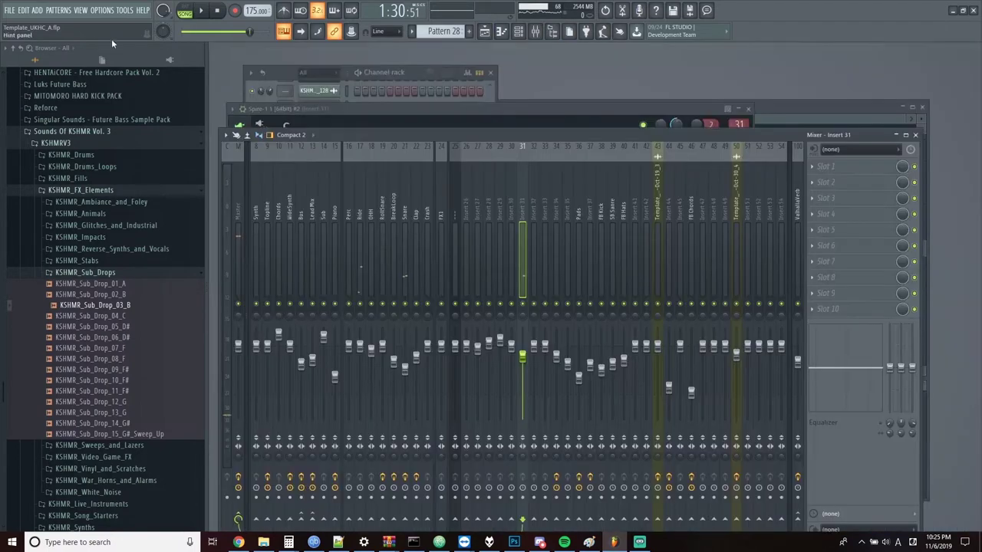
Add a third Spire-1.1 instrument and place Pattern 28 clips on Track 22 at bars 67, 71, 75, 79 and 83.
{"action": "left_click", "coordinate": [59, 10]}
{"action": "mouse_move", "coordinate": [37, 10]}
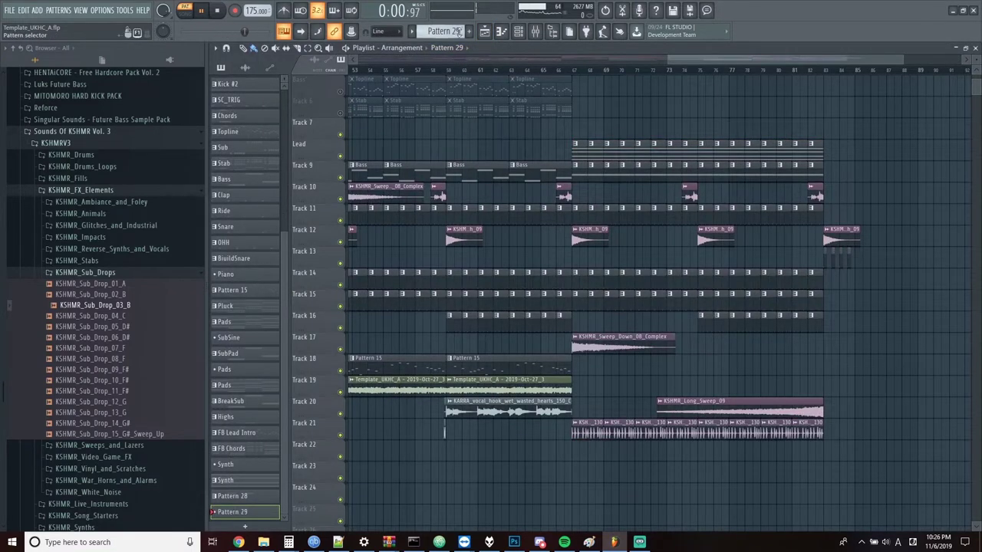
{"action": "scroll", "coordinate": [457, 31], "scroll_direction": "up", "scroll_amount": 1}
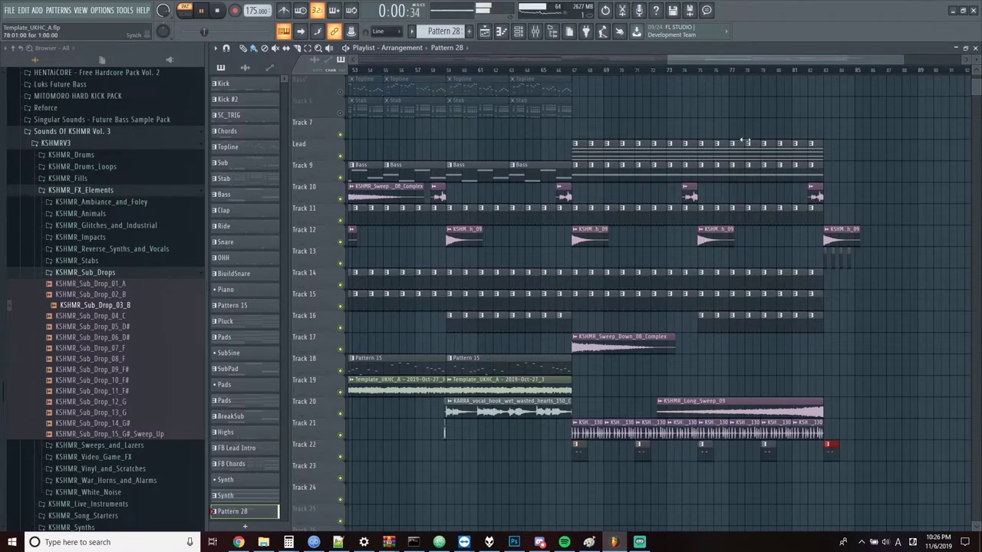
Play back from bar 67 and switch the third Spire instrument to the next preset.
{"action": "left_click", "coordinate": [571, 77]}
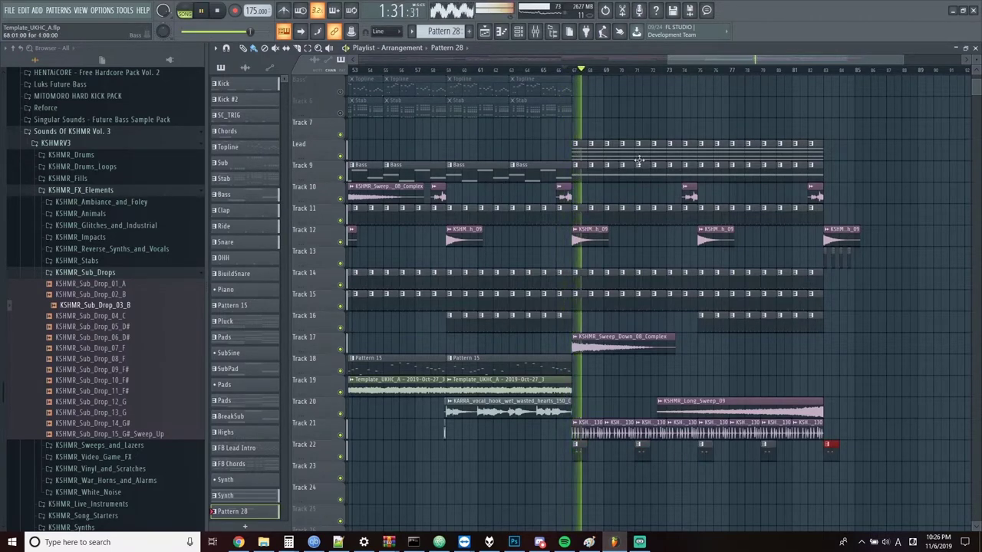
{"action": "key", "text": "F5"}
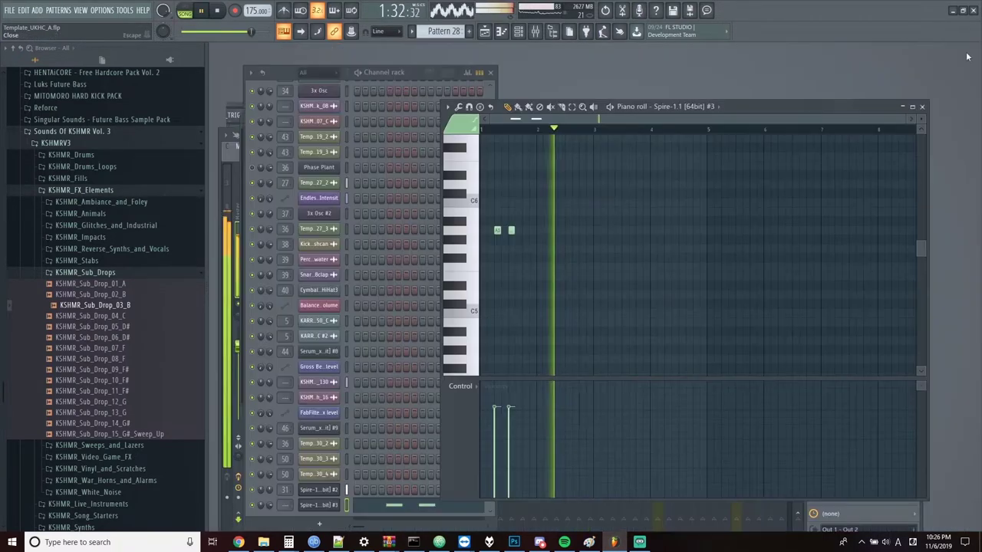
{"action": "left_click", "coordinate": [316, 505]}
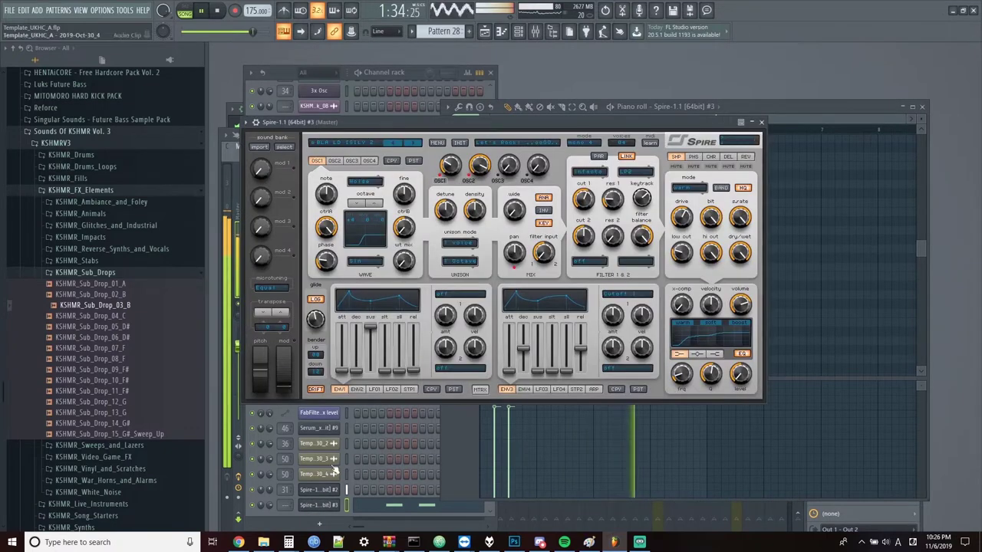
{"action": "left_click", "coordinate": [420, 148]}
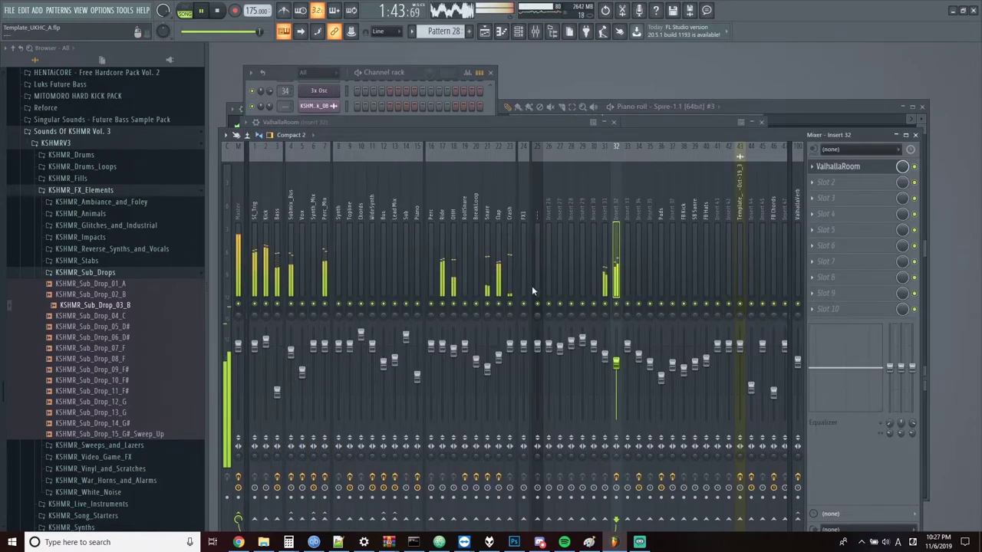
Add a Kick and KSHMR_Crash_09 at bar 85, continue Synth on the Lead track through bars 83 and 84, and play back the transition.
{"action": "left_click", "coordinate": [409, 75]}
{"action": "key", "text": "F5"}
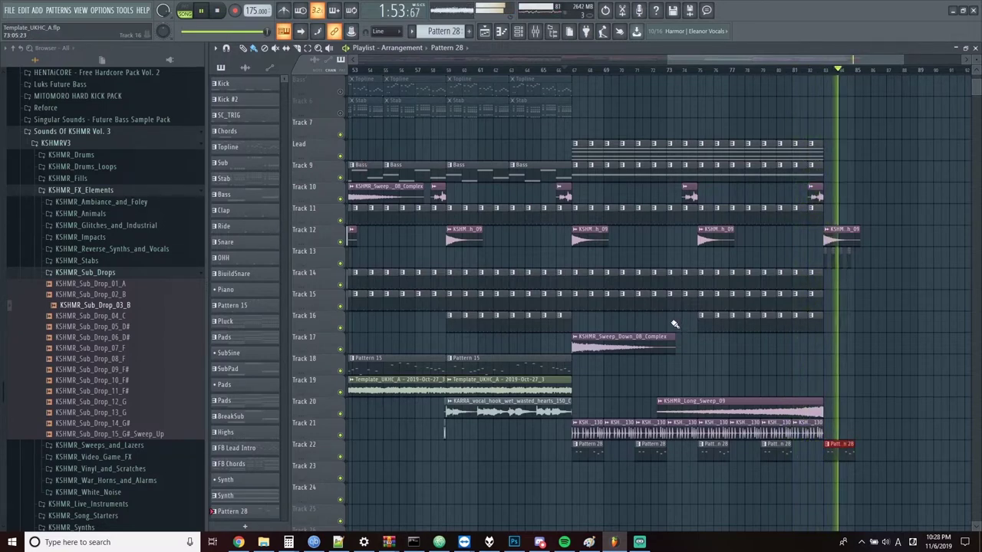
{"action": "scroll", "coordinate": [675, 323], "scroll_direction": "up", "scroll_amount": 4}
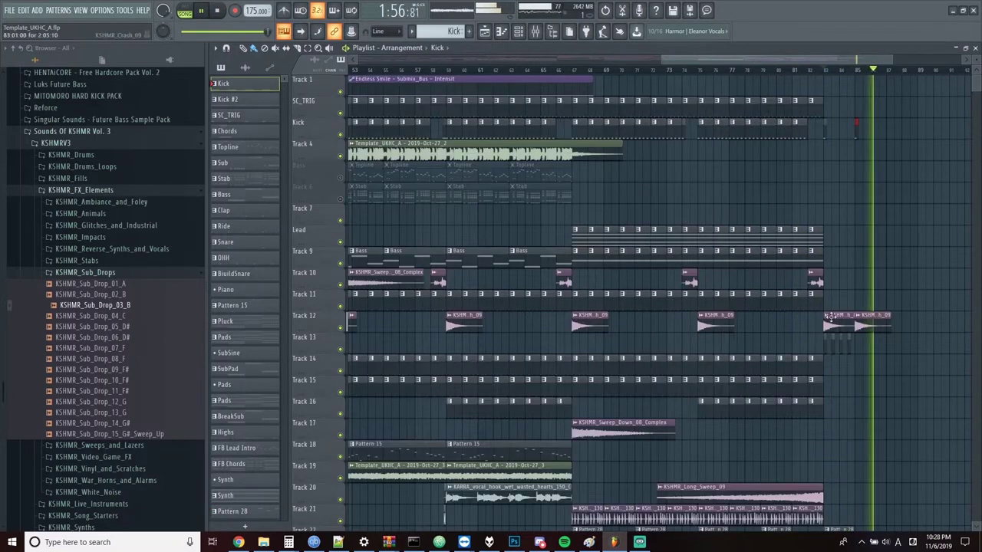
{"action": "scroll", "coordinate": [830, 318], "scroll_direction": "down", "scroll_amount": 3}
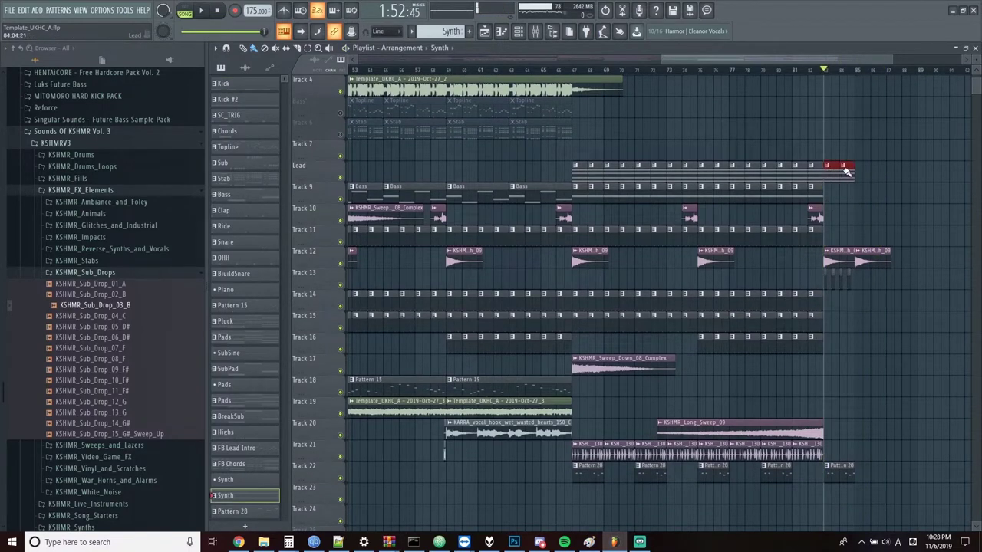
{"action": "key", "text": "space"}
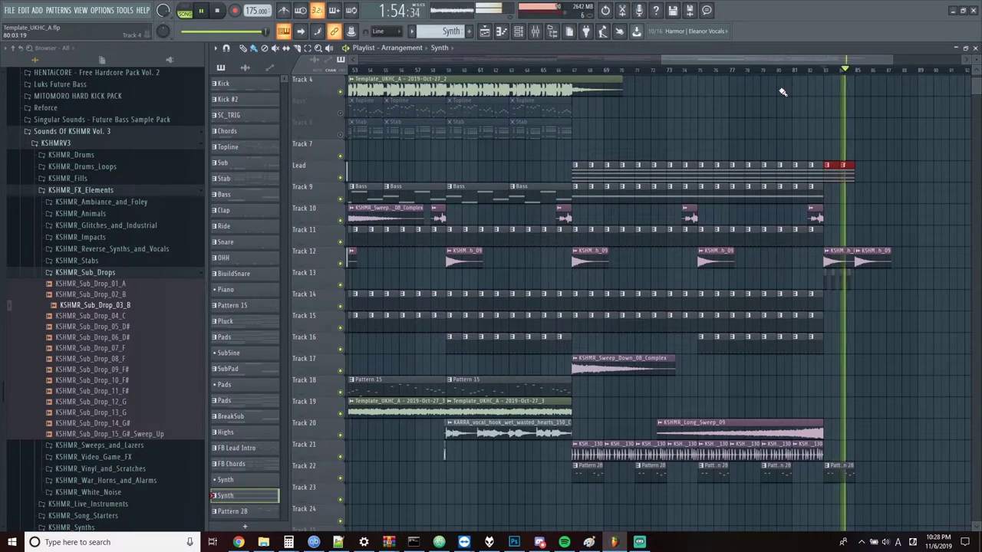
{"action": "key", "text": "space"}
Load FabFilter Pro-Q 2 into the first effect slot of mixer Insert 31.
{"action": "key", "text": "F9"}
{"action": "key", "text": "F9"}
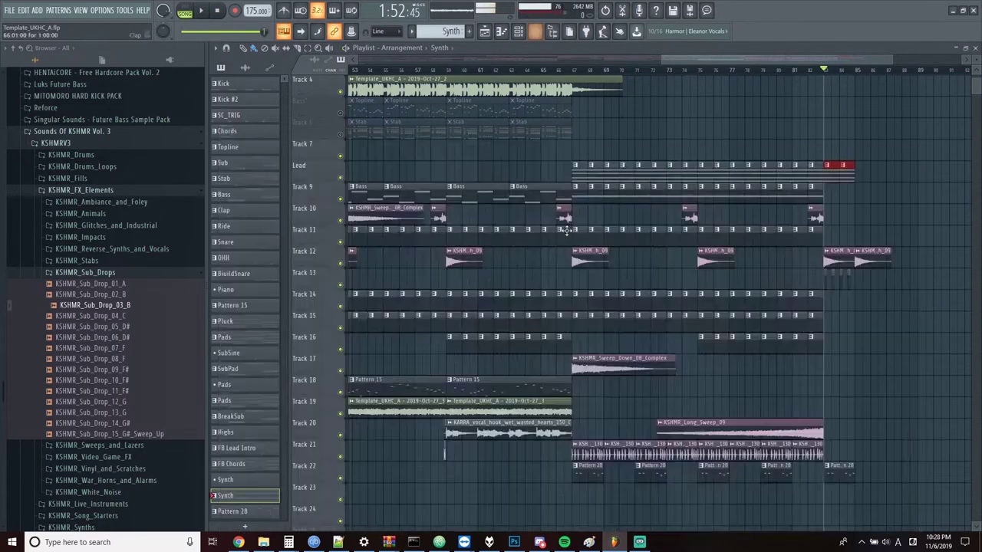
{"action": "key", "text": "F9"}
{"action": "left_click", "coordinate": [605, 225]}
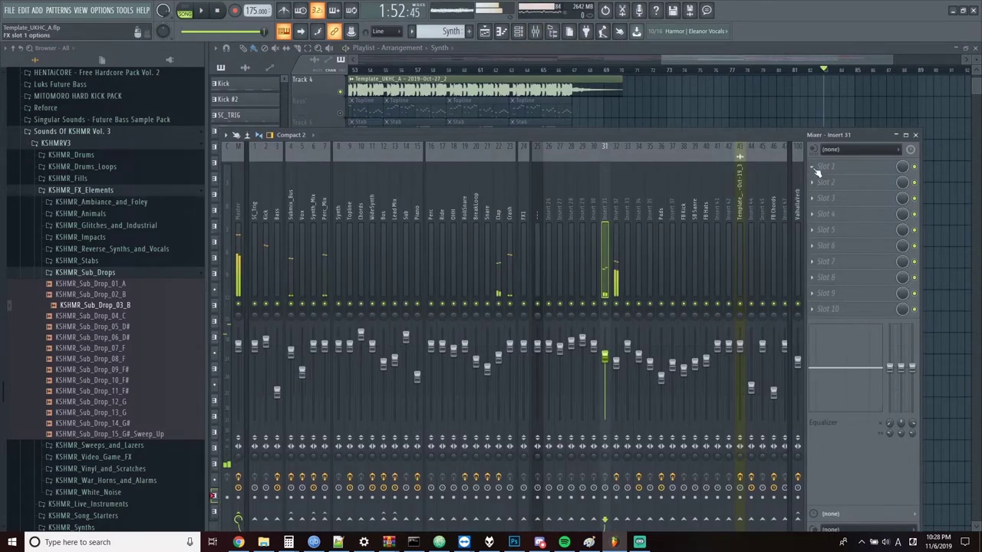
{"action": "left_click", "coordinate": [818, 171]}
{"action": "mouse_move", "coordinate": [825, 180]}
{"action": "left_click", "coordinate": [614, 121]}
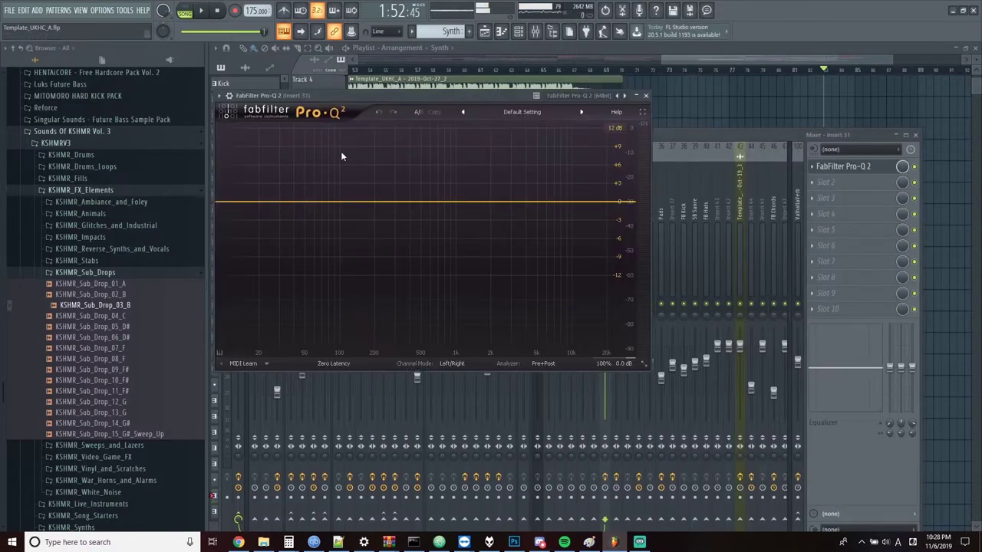
Add an EQ band, change its shape to High Cut and move its frequency to the upper end of the spectrum.
{"action": "left_click", "coordinate": [535, 204]}
{"action": "right_click", "coordinate": [535, 206]}
{"action": "mouse_move", "coordinate": [587, 231]}
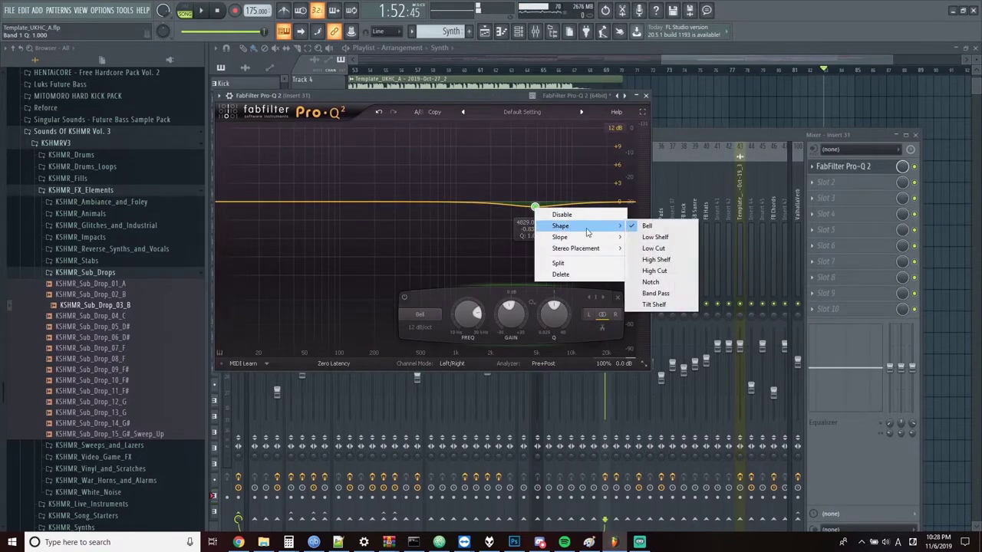
{"action": "left_click", "coordinate": [656, 271]}
{"action": "left_click_drag", "start_coordinate": [534, 203], "coordinate": [624, 201]}
Create an automation clip for the Pro-Q 2 Band 1 Frequency, falling from bar 81 to 85 on Track 4, and play it back.
{"action": "left_click", "coordinate": [219, 95]}
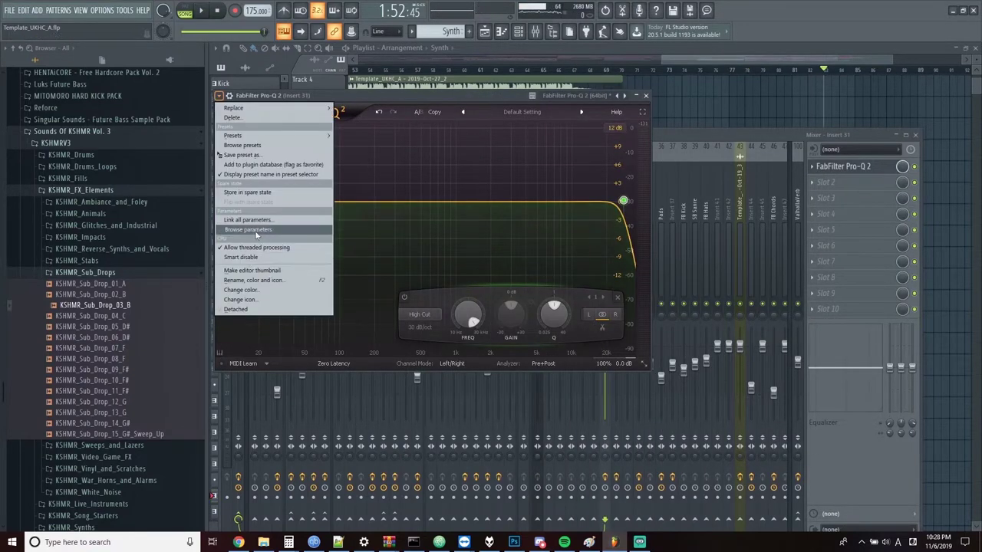
{"action": "left_click", "coordinate": [258, 230]}
{"action": "right_click", "coordinate": [77, 354]}
{"action": "left_click", "coordinate": [115, 395]}
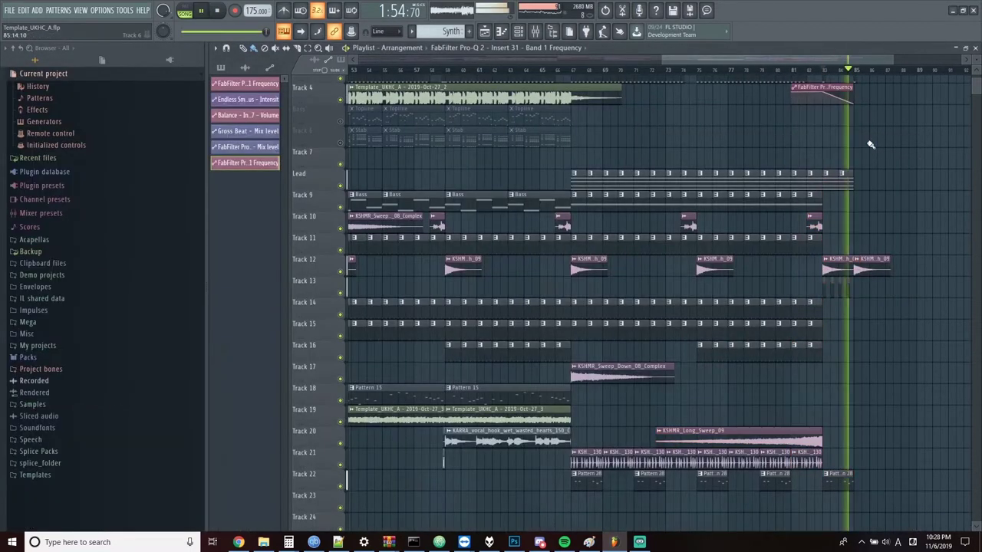
{"action": "key", "text": "space"}
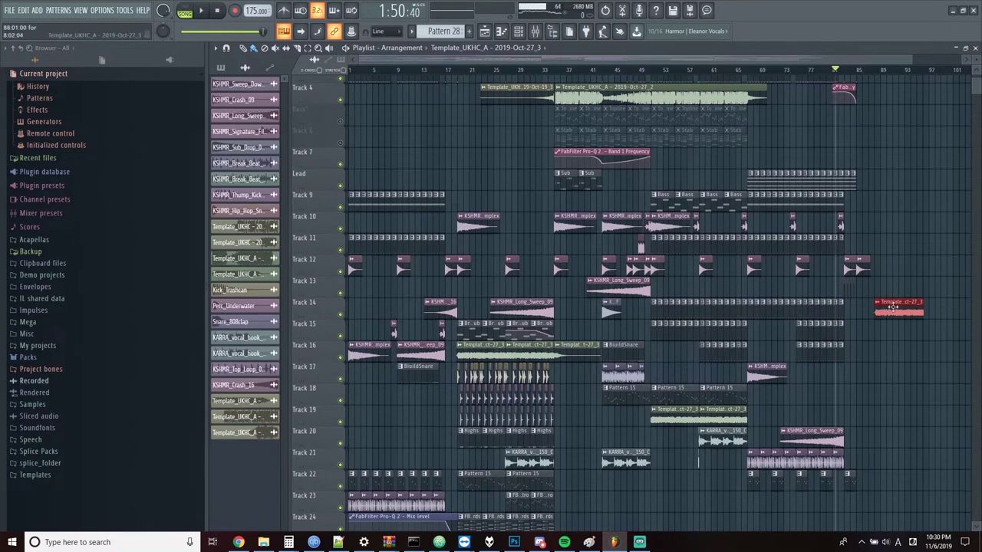
Lay out the Template_UKHC_A - 2019-Oct-27_3 audio clip on Track 14 in repeated sections from bar 85 to 109.
{"action": "scroll", "coordinate": [894, 307], "scroll_direction": "up", "scroll_amount": 5}
{"action": "left_click_drag", "start_coordinate": [464, 312], "coordinate": [592, 304]}
{"action": "scroll", "coordinate": [685, 324], "scroll_direction": "down", "scroll_amount": 6}
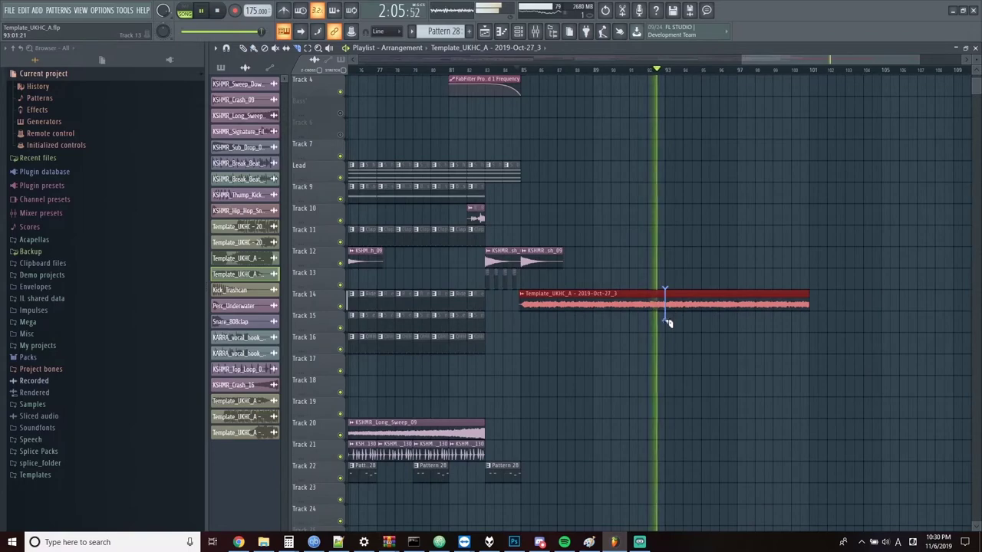
{"action": "left_click", "coordinate": [409, 144]}
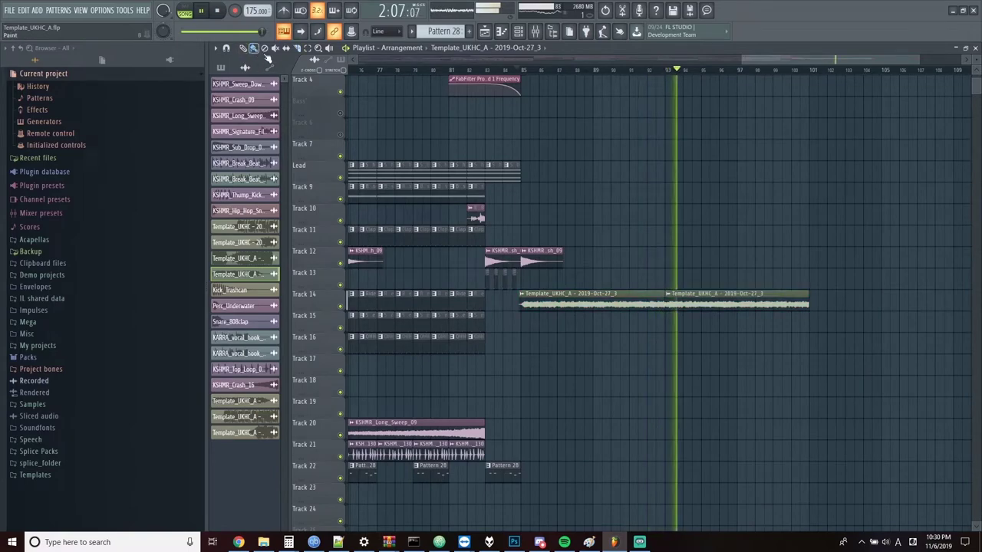
{"action": "left_click", "coordinate": [846, 306]}
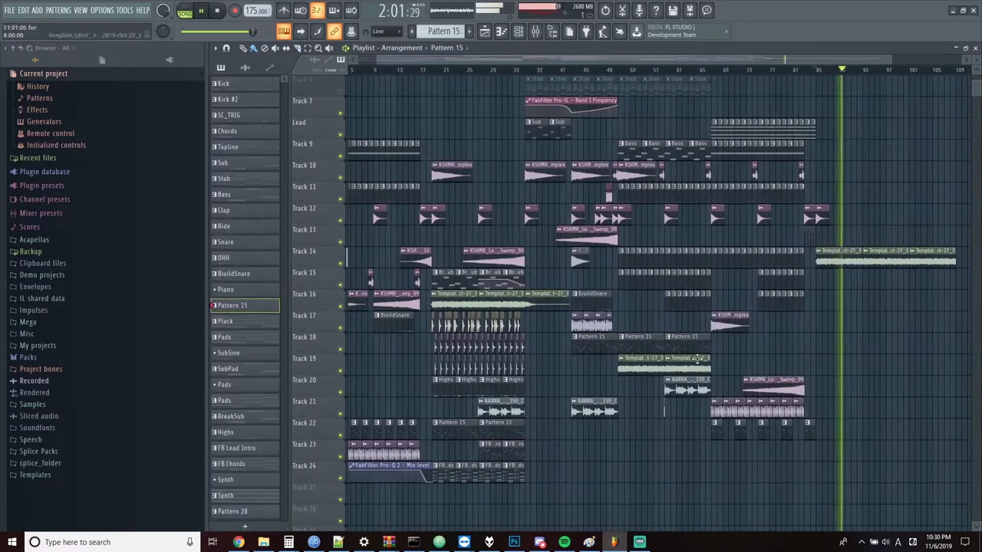
Fill Track 16 with Pattern 15 clips from bar 85 to 109 and save the project.
{"action": "scroll", "coordinate": [858, 322], "scroll_direction": "up", "scroll_amount": 2}
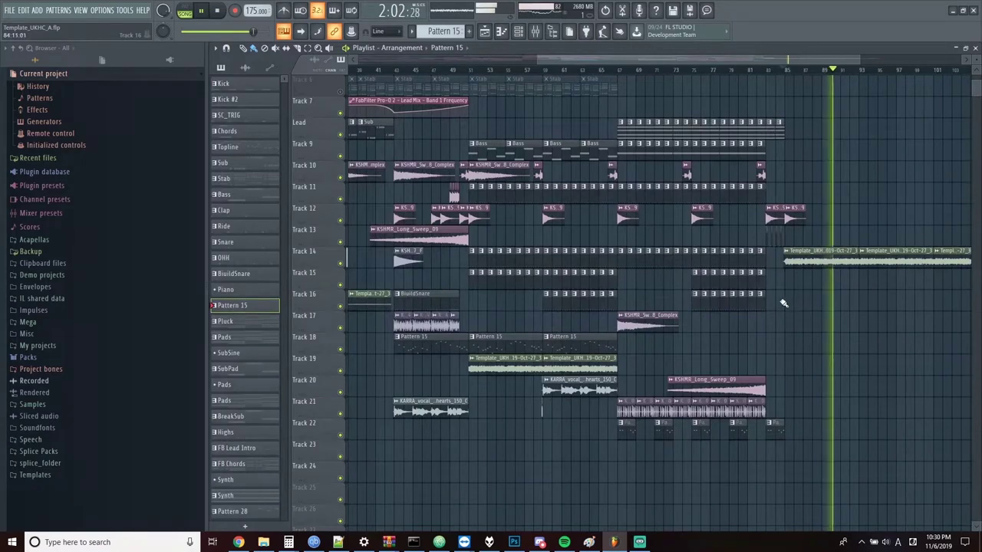
{"action": "left_click_drag", "start_coordinate": [781, 304], "coordinate": [951, 306]}
{"action": "key", "text": "ctrl+s"}
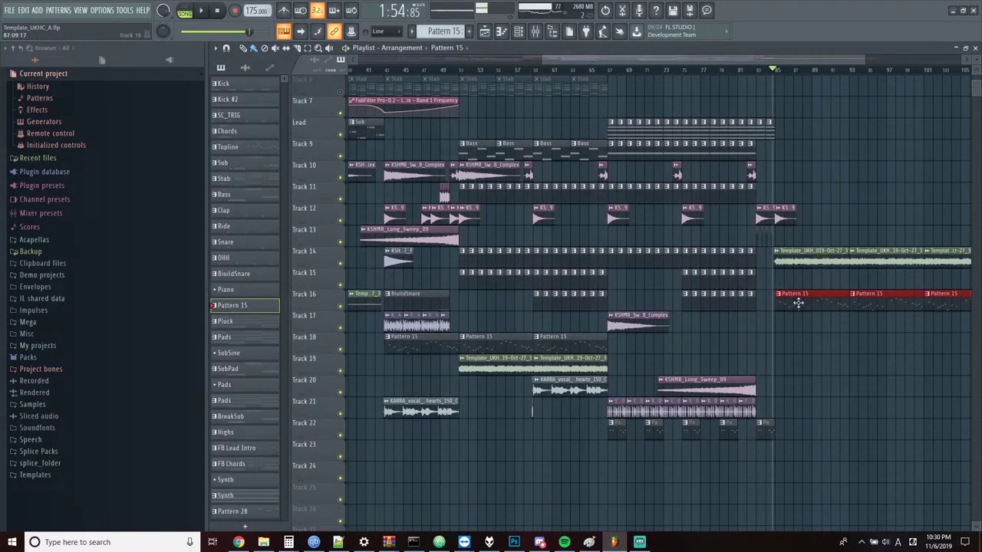
Place KSHMR_Sweep_Down_08_Complex on Track 17 at bar 85 and play back the new section.
{"action": "scroll", "coordinate": [833, 284], "scroll_direction": "up", "scroll_amount": 3}
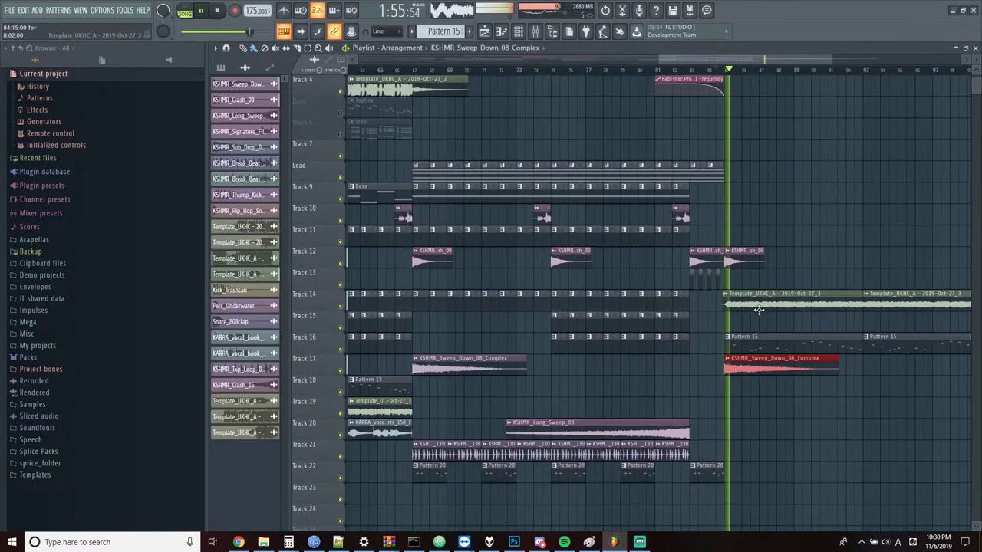
{"action": "scroll", "coordinate": [706, 304], "scroll_direction": "up", "scroll_amount": 2}
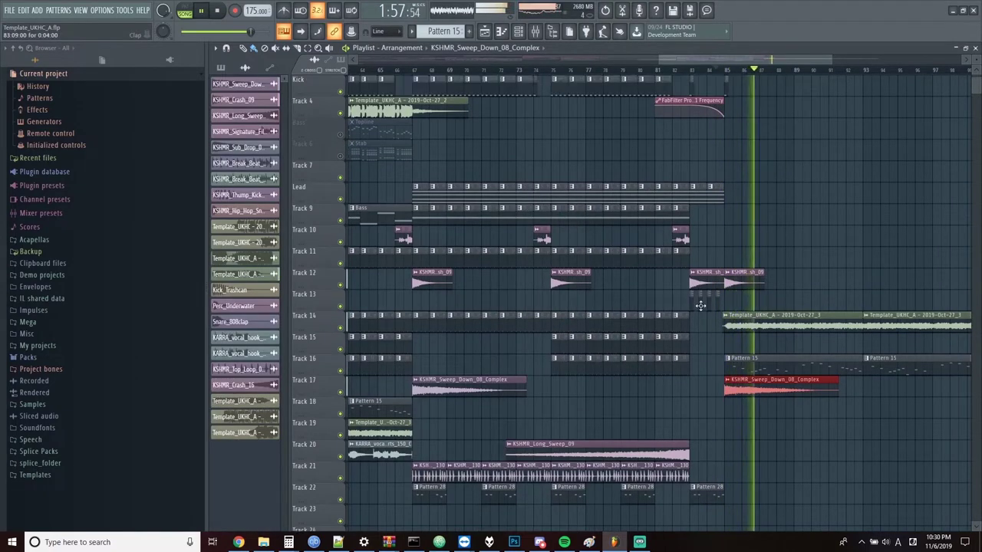
{"action": "scroll", "coordinate": [725, 286], "scroll_direction": "down", "scroll_amount": 2, "text": "ctrl"}
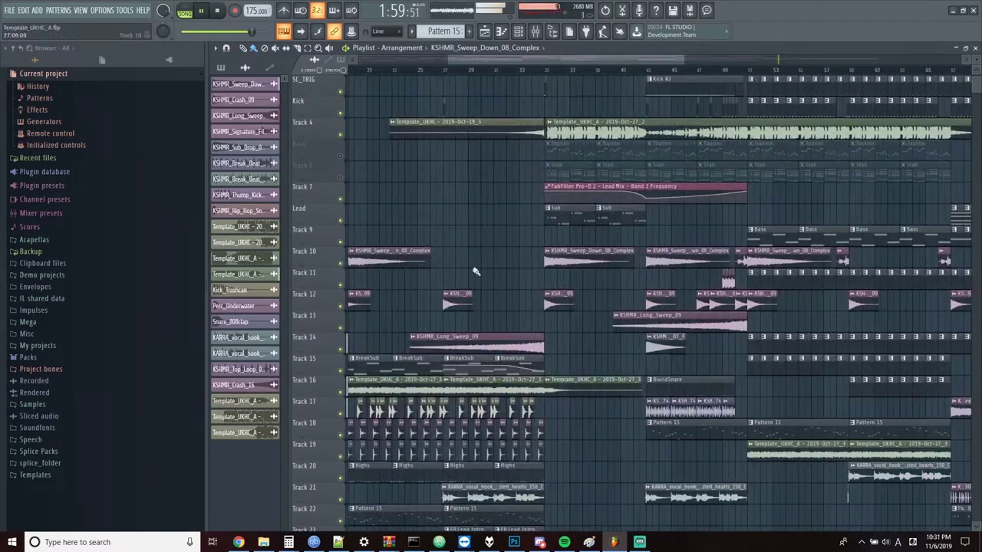
Pick the BreakSub pattern from the earlier break and fill Track 15 with it from bar 85 to 109.
{"action": "scroll", "coordinate": [564, 374], "scroll_direction": "down", "scroll_amount": 3}
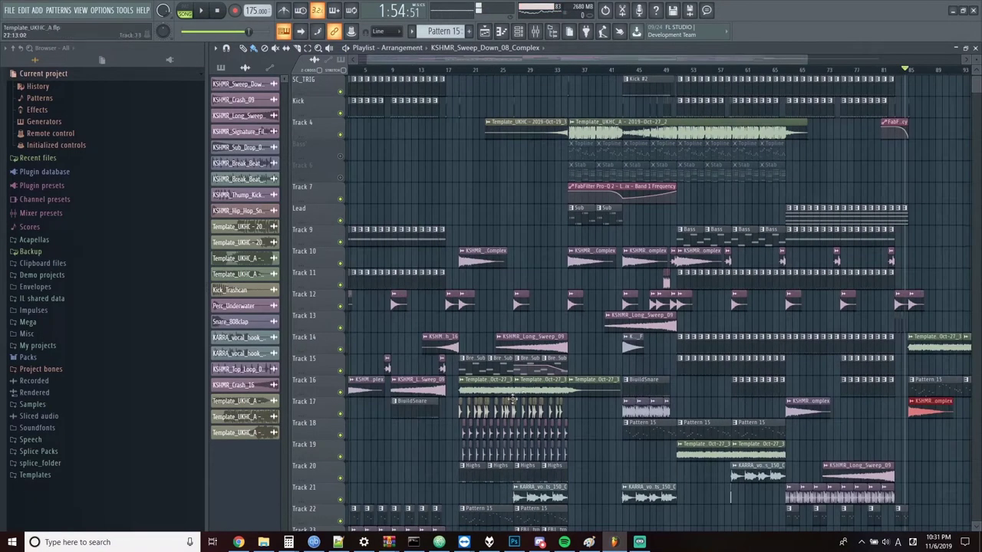
{"action": "left_click", "coordinate": [479, 373]}
{"action": "scroll", "coordinate": [864, 410], "scroll_direction": "down", "scroll_amount": 1, "text": "ctrl"}
{"action": "scroll", "coordinate": [921, 365], "scroll_direction": "up", "scroll_amount": 3, "text": "ctrl"}
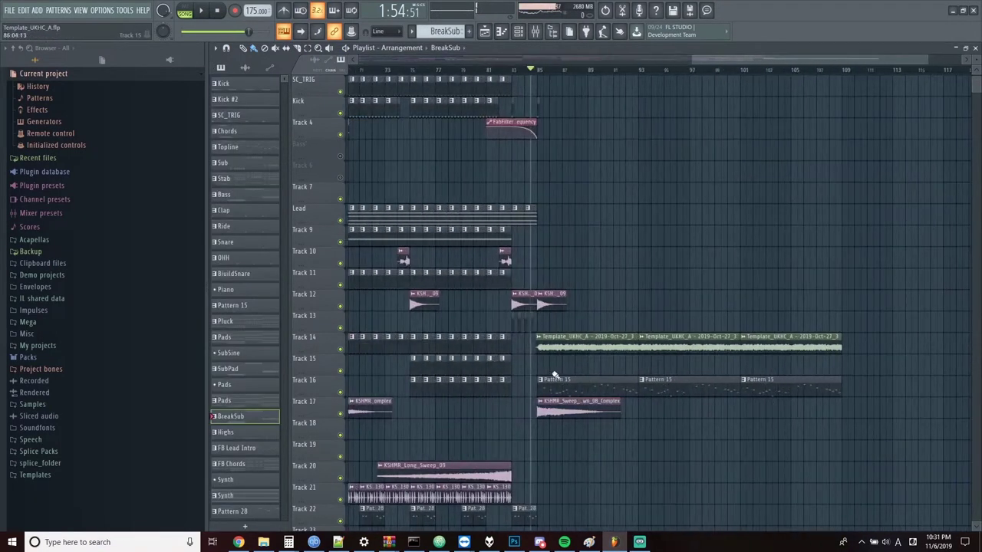
{"action": "left_click_drag", "start_coordinate": [546, 372], "coordinate": [782, 372]}
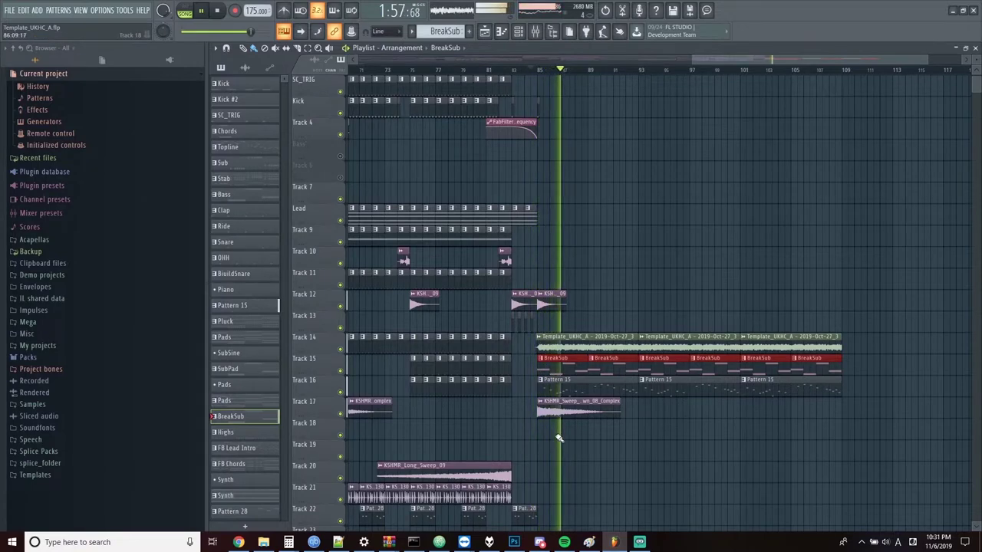
Place Pattern 28 clips every four bars from bar 88 to 108 on Track 22, and extend the Clap clips on Track 13 through bar 96.
{"action": "scroll", "coordinate": [559, 438], "scroll_direction": "down", "scroll_amount": 2}
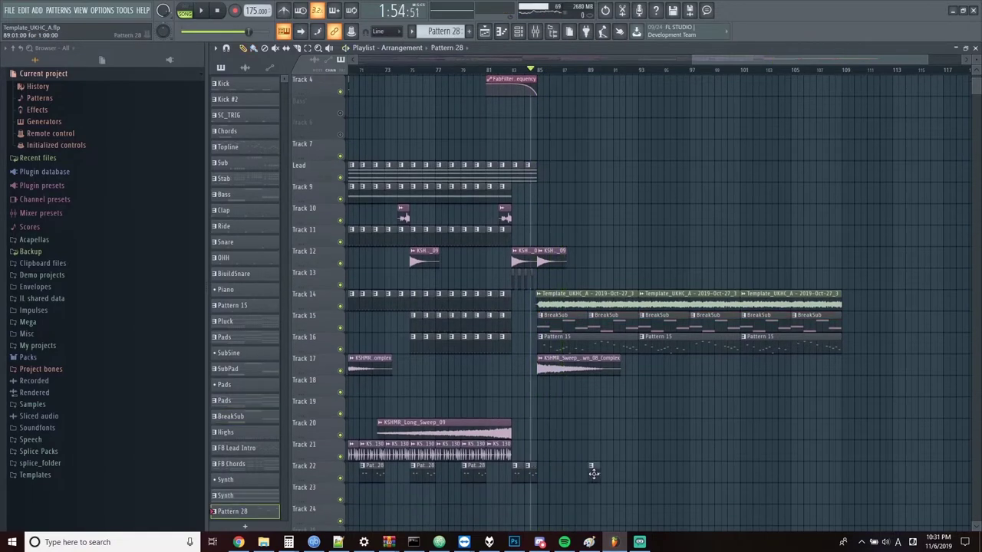
{"action": "scroll", "coordinate": [594, 473], "scroll_direction": "up", "scroll_amount": 3, "text": "ctrl"}
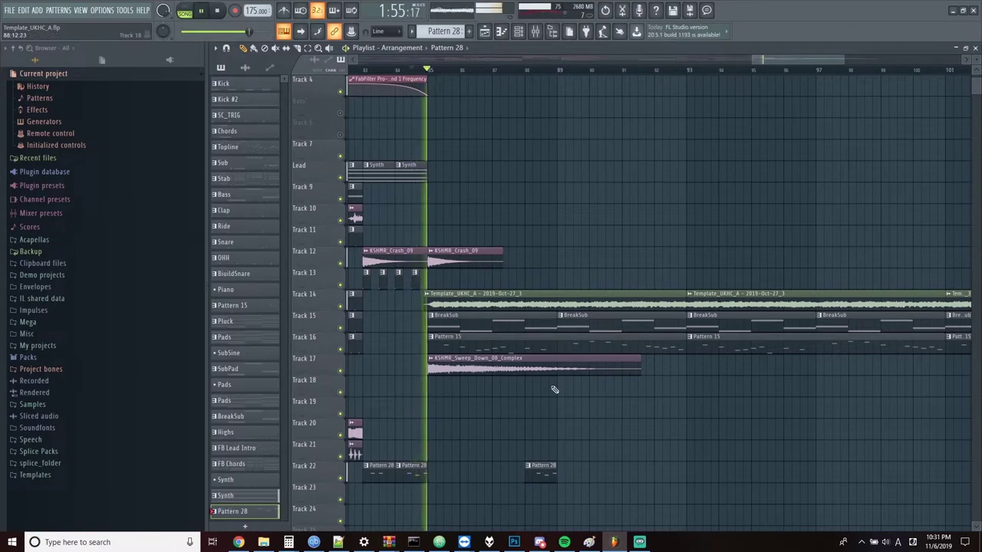
{"action": "left_click", "coordinate": [657, 471]}
{"action": "left_click", "coordinate": [784, 471]}
{"action": "scroll", "coordinate": [781, 473], "scroll_direction": "right", "scroll_amount": 3}
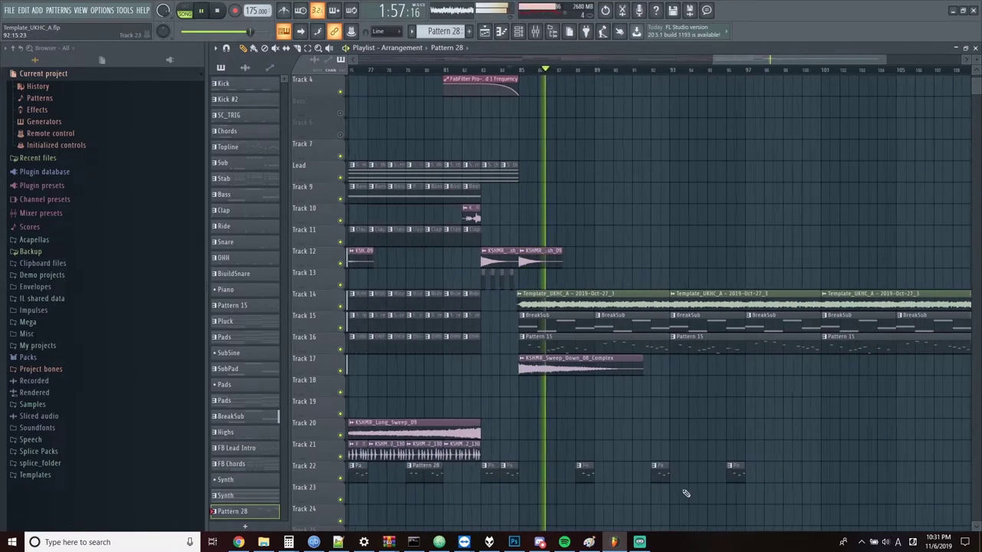
{"action": "scroll", "coordinate": [799, 474], "scroll_direction": "down", "scroll_amount": 2, "text": "ctrl"}
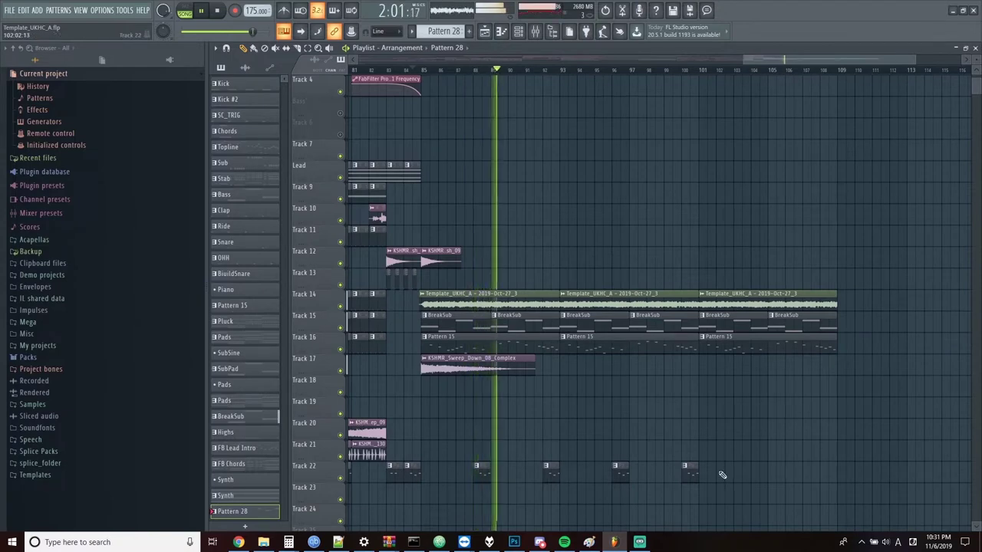
{"action": "left_click", "coordinate": [756, 473]}
{"action": "left_click", "coordinate": [823, 473]}
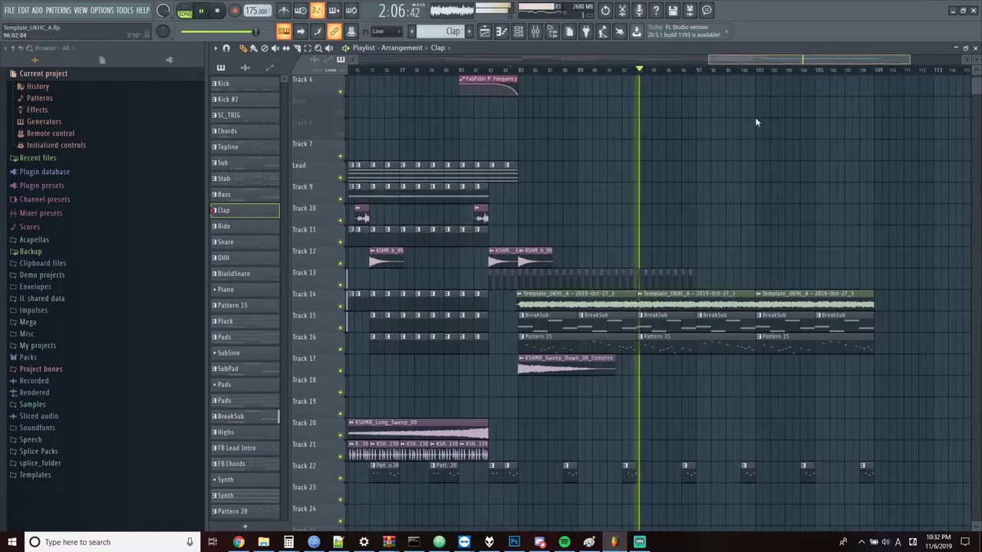
Place KSHMR_Crash_09 on Track 12 and Kick clips on the Kick track at bars 93, 97 and 101.
{"action": "scroll", "coordinate": [683, 154], "scroll_direction": "up", "scroll_amount": 3}
{"action": "left_click", "coordinate": [696, 328]}
{"action": "left_click", "coordinate": [638, 129]}
{"action": "left_click", "coordinate": [697, 130]}
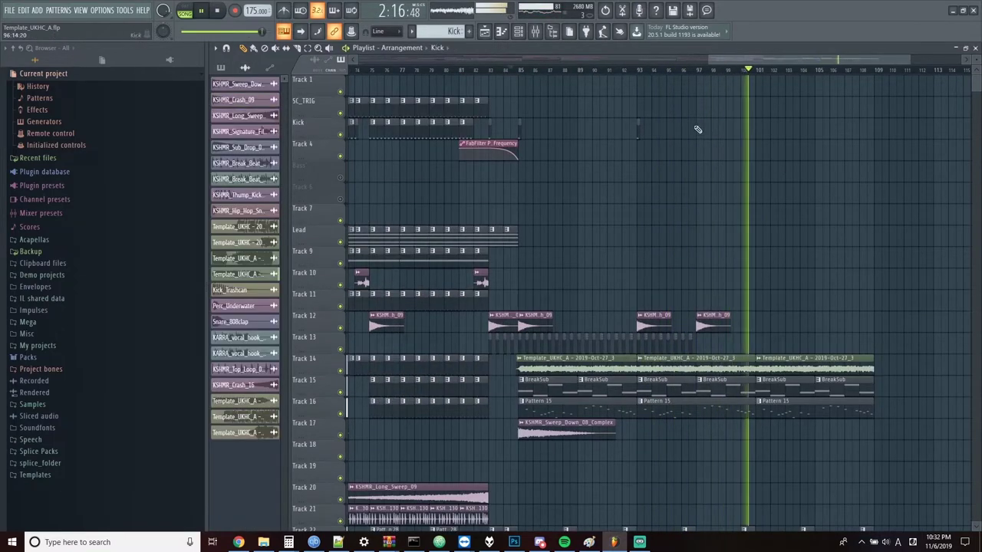
{"action": "left_click", "coordinate": [714, 317]}
{"action": "left_click", "coordinate": [757, 323]}
{"action": "key", "text": "space"}
{"action": "left_click", "coordinate": [697, 130]}
{"action": "left_click", "coordinate": [757, 130]}
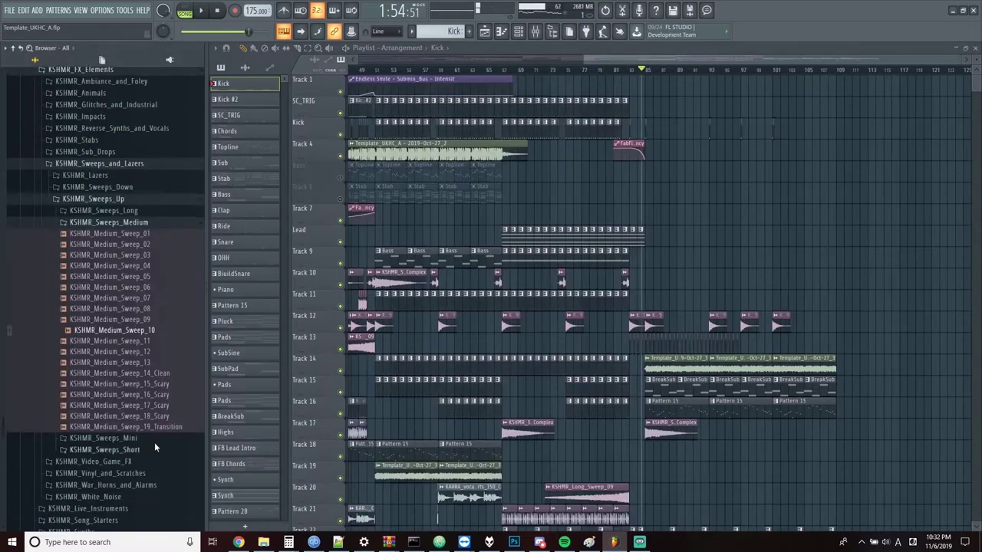
Add the KSHMR_Medium_Sweep_10 sample to the playlist and move it to Track 17 just before bar 101.
{"action": "scroll", "coordinate": [149, 399], "scroll_direction": "down", "scroll_amount": 2}
{"action": "left_click_drag", "start_coordinate": [143, 332], "coordinate": [719, 297]}
{"action": "scroll", "coordinate": [729, 296], "scroll_direction": "up", "scroll_amount": 3}
{"action": "scroll", "coordinate": [672, 294], "scroll_direction": "up", "scroll_amount": 2}
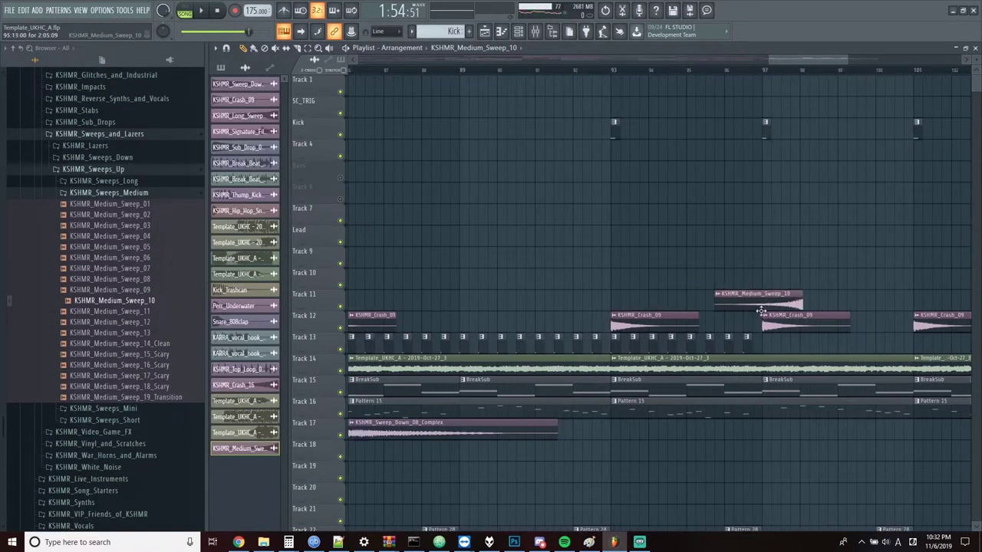
{"action": "left_click_drag", "start_coordinate": [734, 439], "coordinate": [847, 435]}
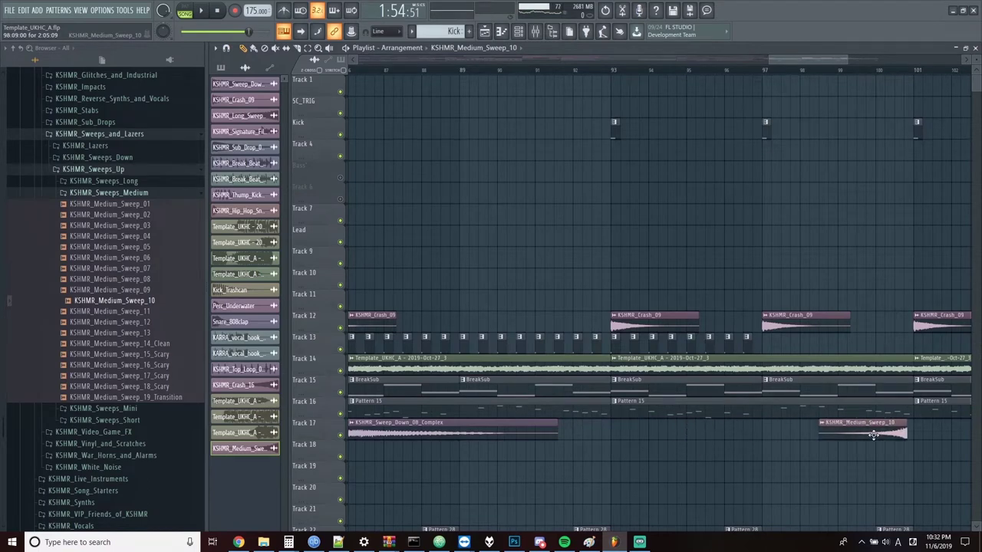
Set the snap to (none) and shift the KSHMR_Medium_Sweep_10 clip so that it ends exactly at bar 101.
{"action": "scroll", "coordinate": [883, 435], "scroll_direction": "up", "scroll_amount": 2}
{"action": "double_click", "coordinate": [903, 431]}
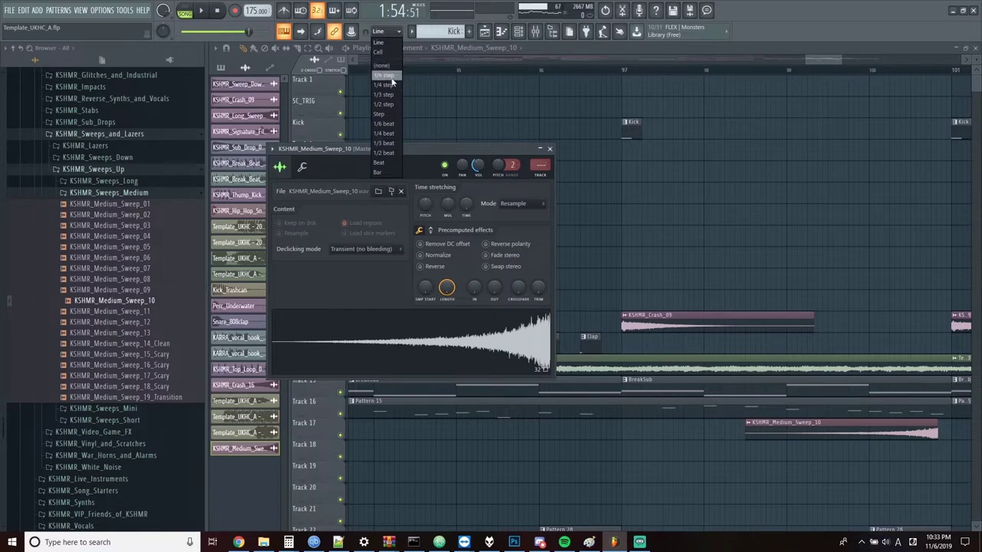
{"action": "left_click", "coordinate": [383, 65]}
{"action": "left_click_drag", "start_coordinate": [896, 430], "coordinate": [916, 429]}
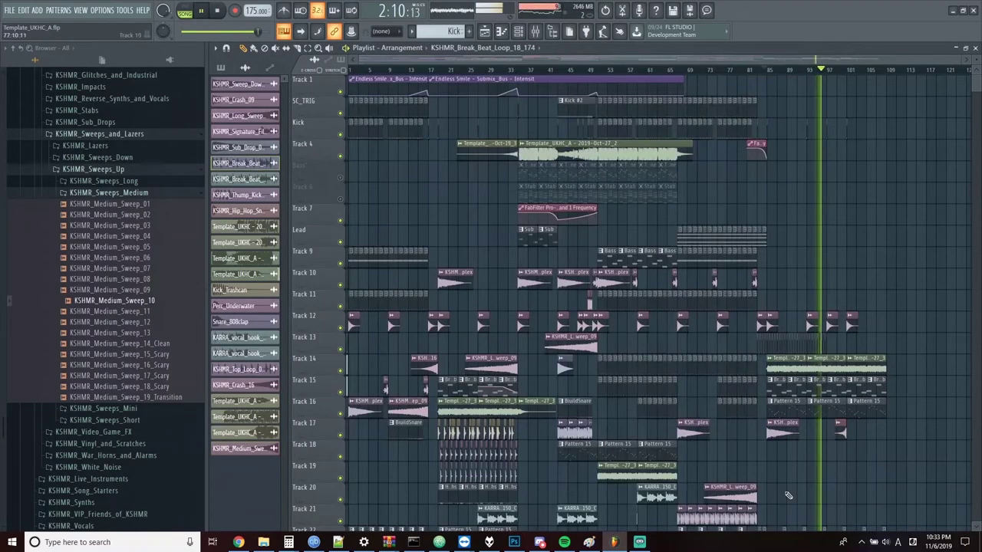
Set the snap back to Line and place KSHMR_Break_Beat_Loop_18_174 on Track 19 at bar 93.
{"action": "scroll", "coordinate": [711, 461], "scroll_direction": "up", "scroll_amount": 3}
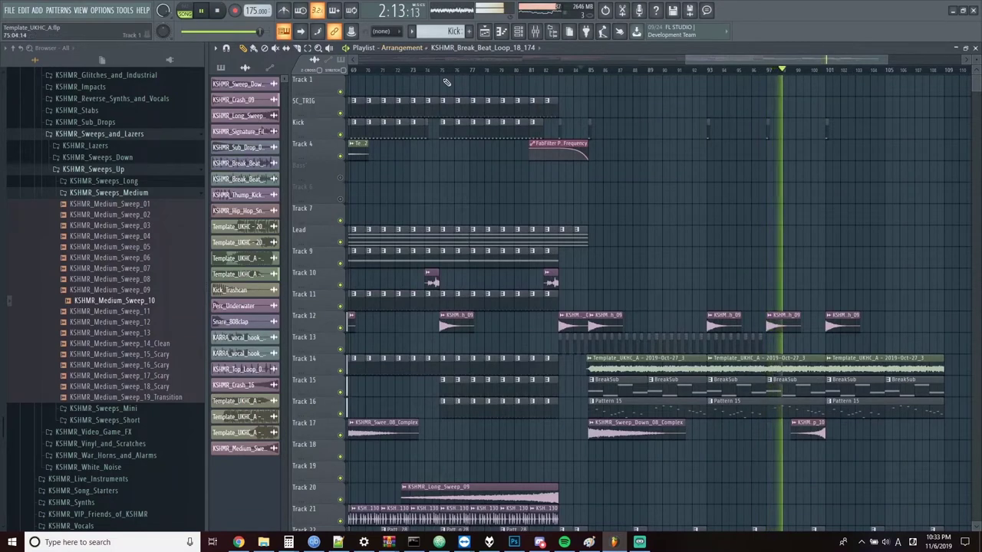
{"action": "left_click", "coordinate": [382, 31]}
{"action": "left_click", "coordinate": [384, 45]}
{"action": "left_click", "coordinate": [709, 471]}
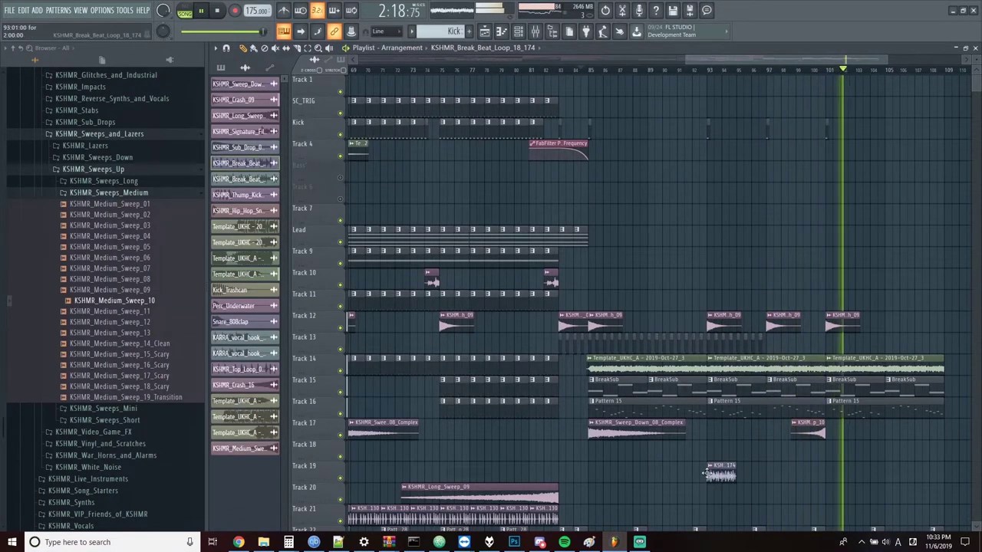
Repeat the KSHMR_Break_Beat_Loop_18_174 clip on Track 19 at bars 95, 97 and 99 and play from bar 93.
{"action": "left_click", "coordinate": [739, 474]}
{"action": "left_click", "coordinate": [768, 474]}
{"action": "left_click", "coordinate": [798, 473]}
{"action": "left_click", "coordinate": [706, 69]}
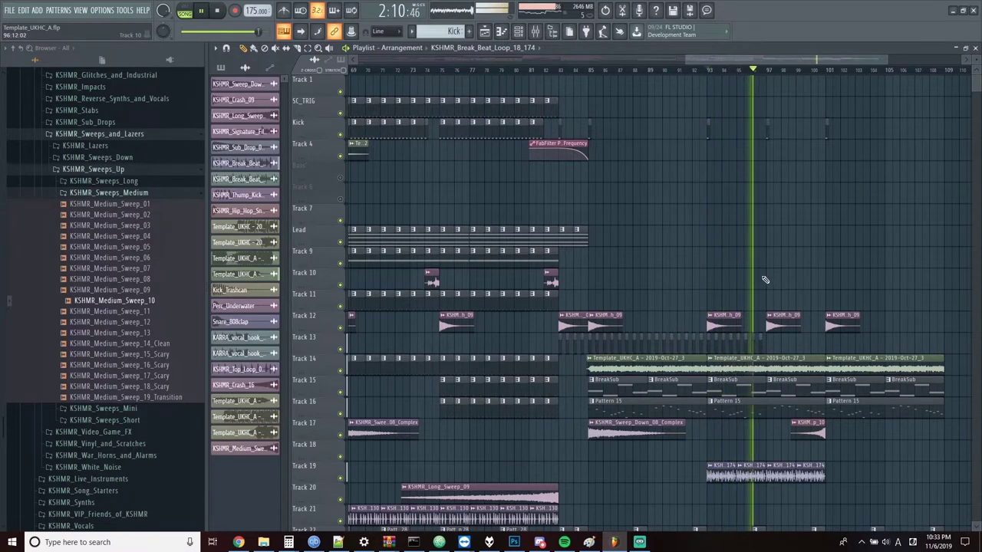
Delete the KSHMR_Break_Beat_Loop_18_174 clips at bars 97 and 99 on Track 19.
{"action": "scroll", "coordinate": [762, 278], "scroll_direction": "down", "scroll_amount": 4}
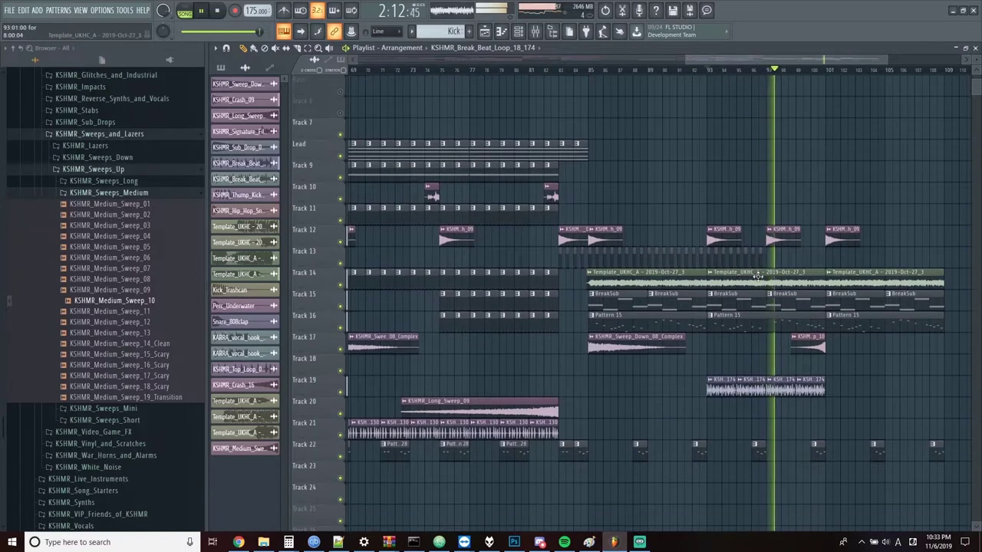
{"action": "right_click", "coordinate": [781, 390]}
{"action": "right_click", "coordinate": [810, 390]}
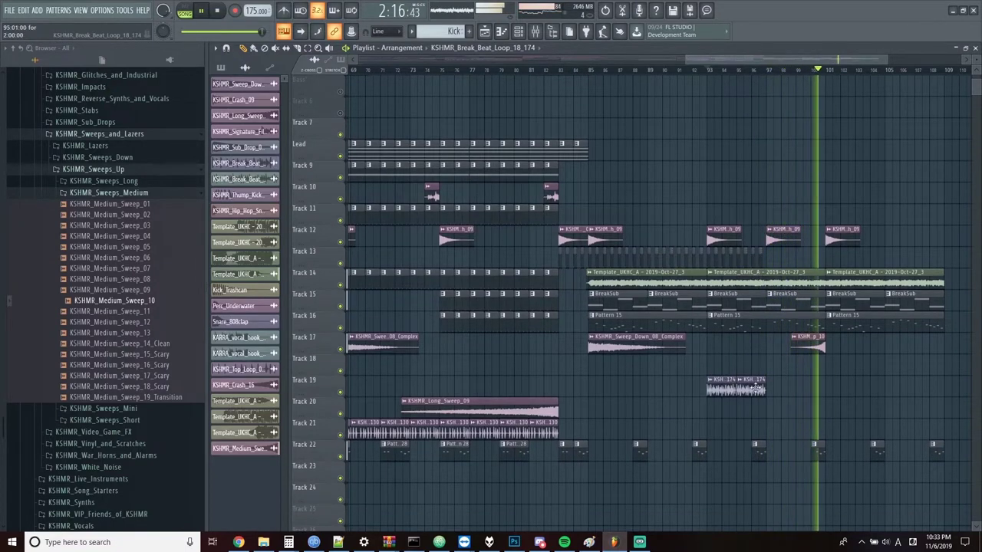
{"action": "scroll", "coordinate": [802, 344], "scroll_direction": "down", "scroll_amount": 2, "text": "ctrl"}
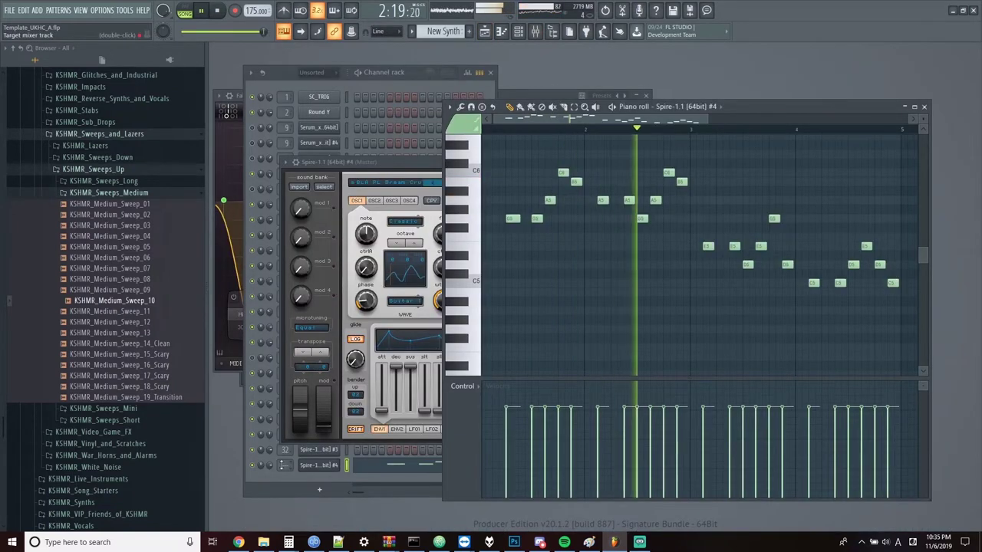
Route the Spire-1.1 #4 channel to the unused mixer insert 48.
{"action": "left_click_drag", "start_coordinate": [285, 465], "coordinate": [284, 449]}
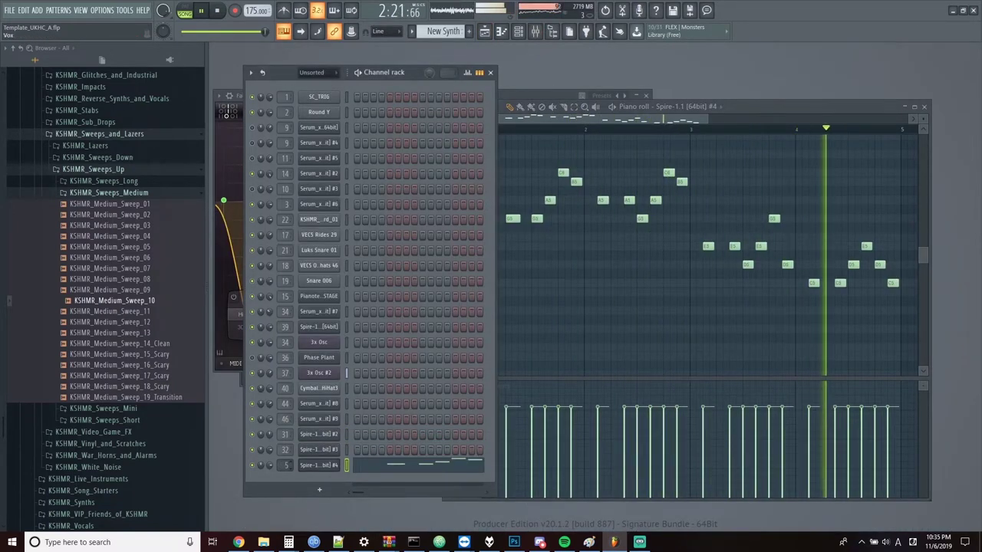
{"action": "key", "text": "F9"}
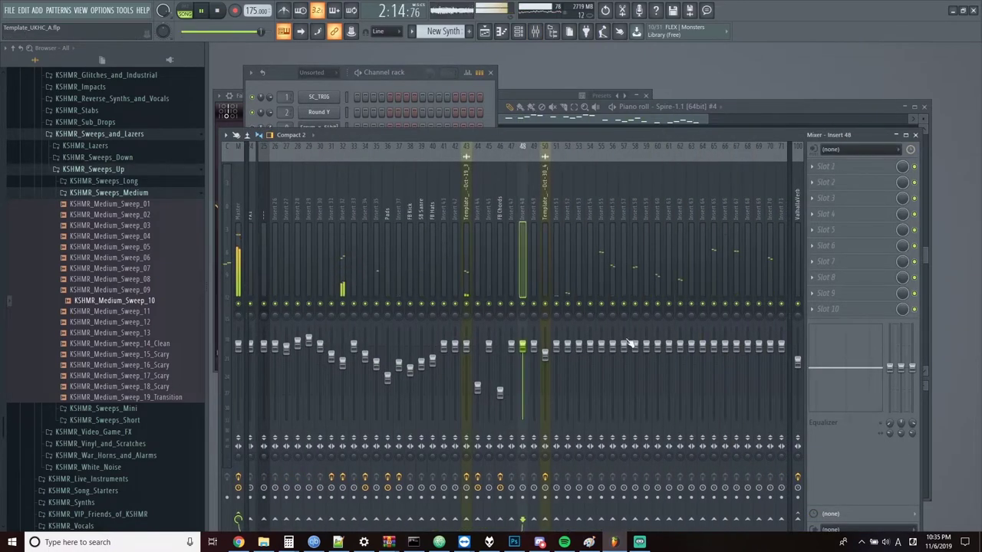
{"action": "left_click", "coordinate": [599, 176]}
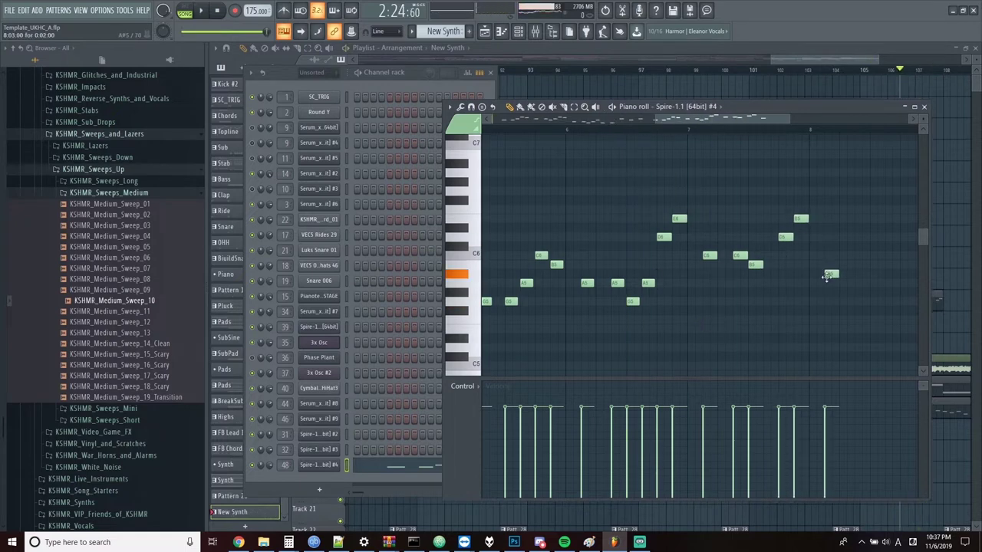
Continue the Spire-1.1 #4 melody in bar 8 with a descending phrase starting on A5, and return to its beginning.
{"action": "left_click_drag", "start_coordinate": [827, 277], "coordinate": [827, 284]}
{"action": "scroll", "coordinate": [827, 284], "scroll_direction": "right", "scroll_amount": 3}
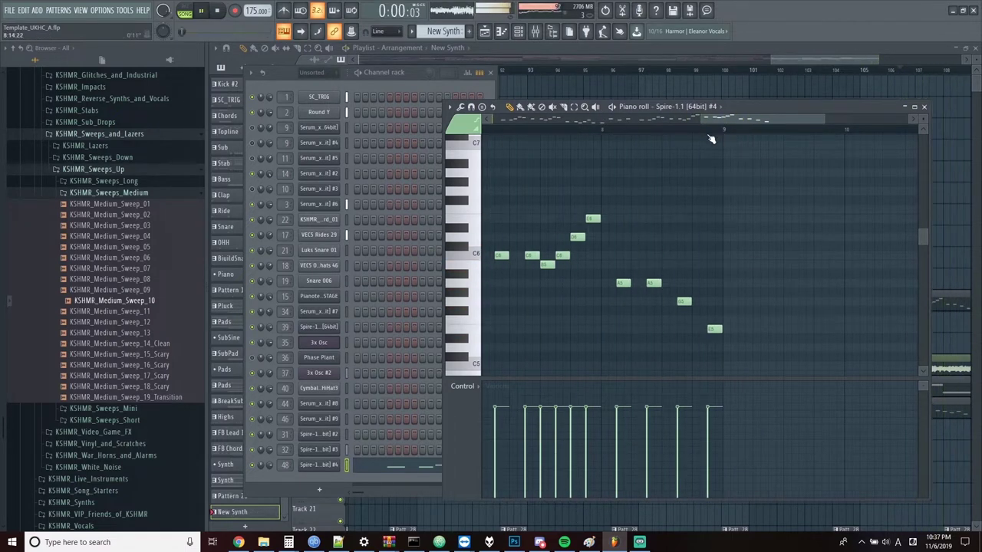
{"action": "left_click_drag", "start_coordinate": [640, 119], "coordinate": [504, 121]}
{"action": "left_click", "coordinate": [218, 14]}
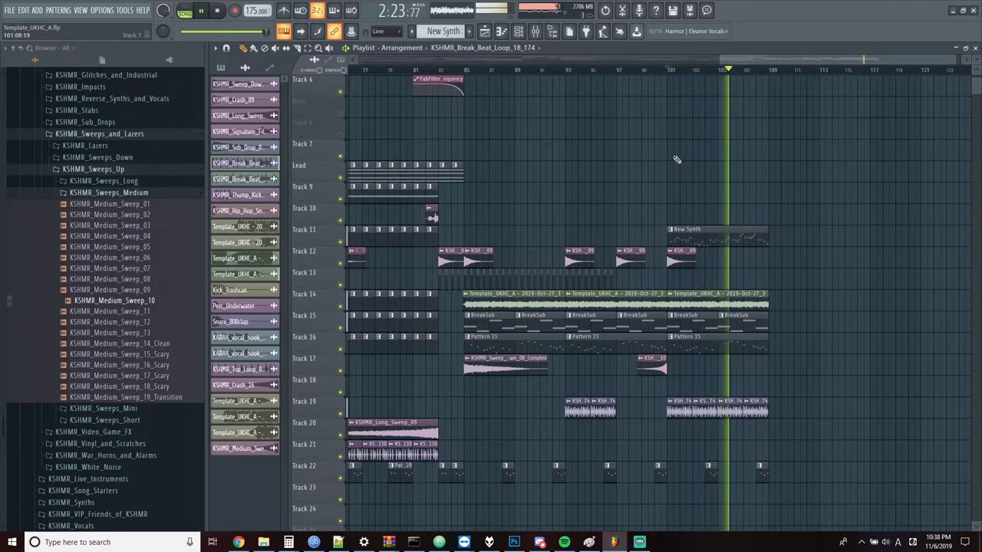
Add the KSHMR_Hip_Hop_Drum_Loop_29_170 sample to Track 20 at bar 93 and fit it to the tempo.
{"action": "key", "text": "F9"}
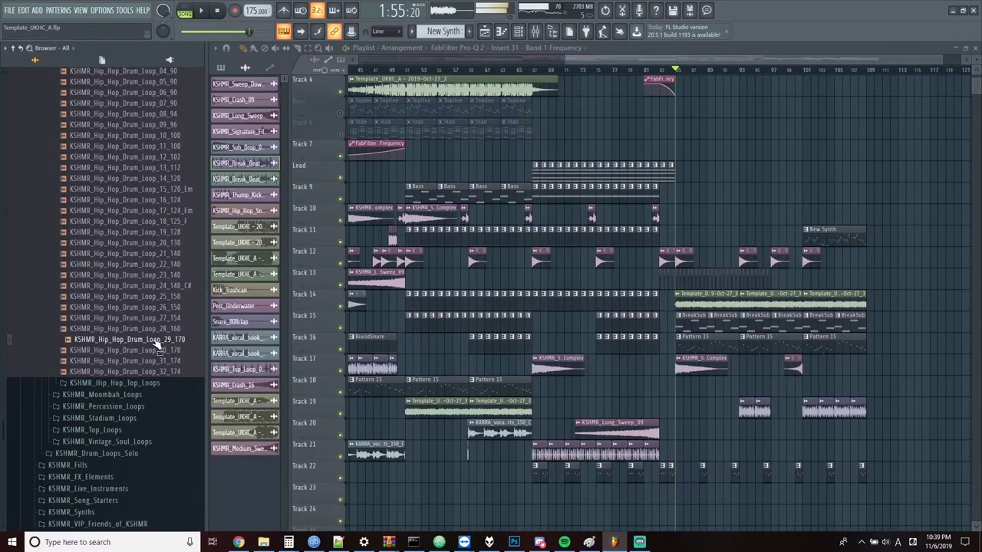
{"action": "right_click", "coordinate": [155, 340]}
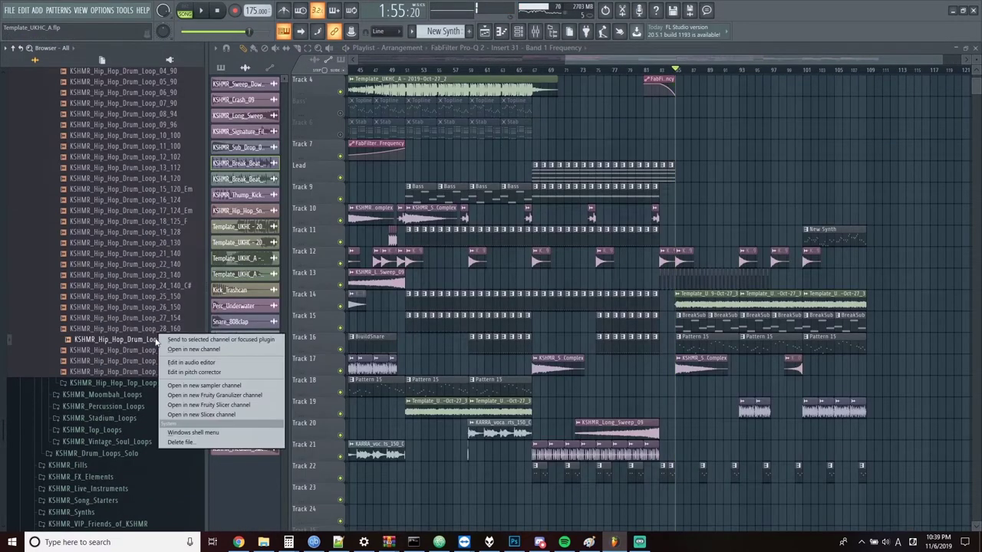
{"action": "left_click", "coordinate": [217, 350]}
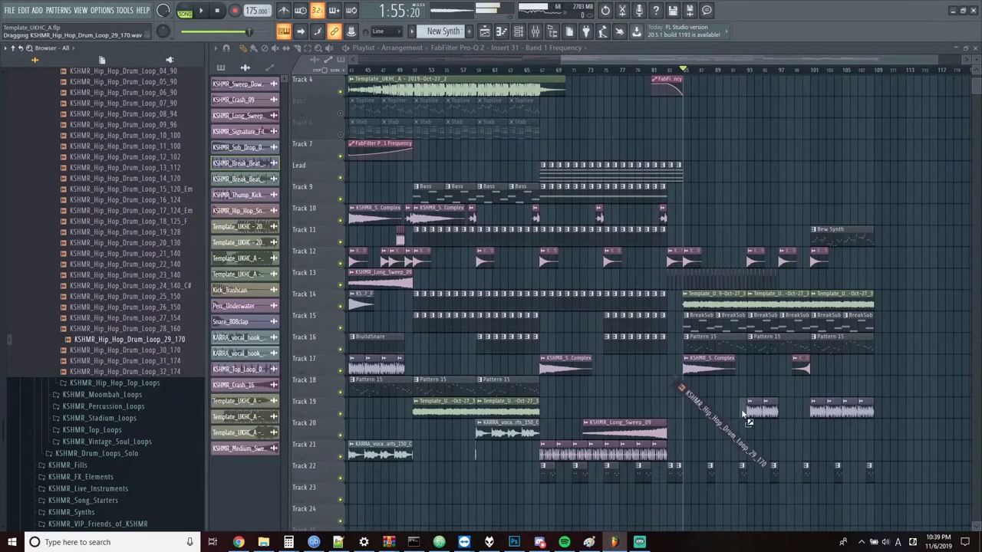
{"action": "left_click_drag", "start_coordinate": [741, 411], "coordinate": [750, 426]}
{"action": "left_click", "coordinate": [751, 426]}
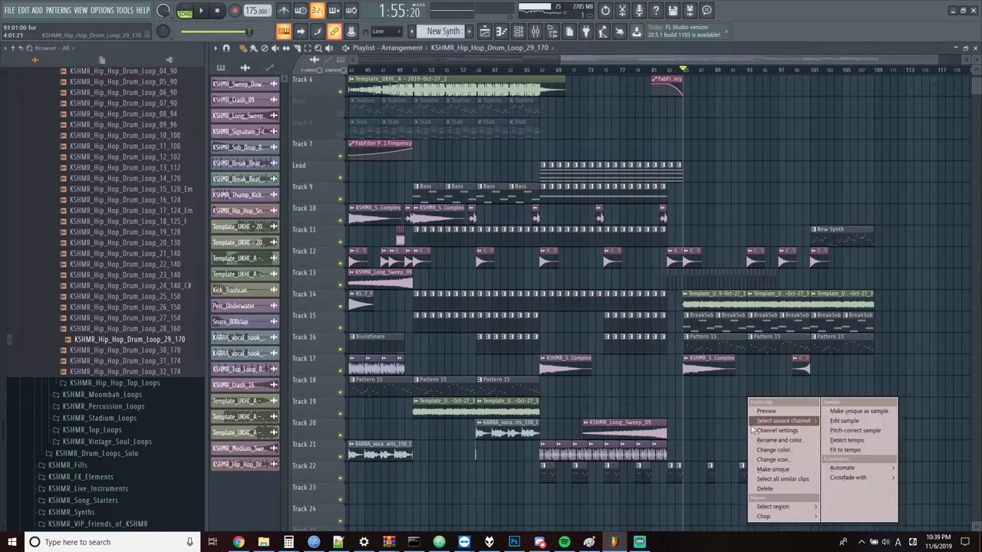
{"action": "left_click", "coordinate": [847, 450]}
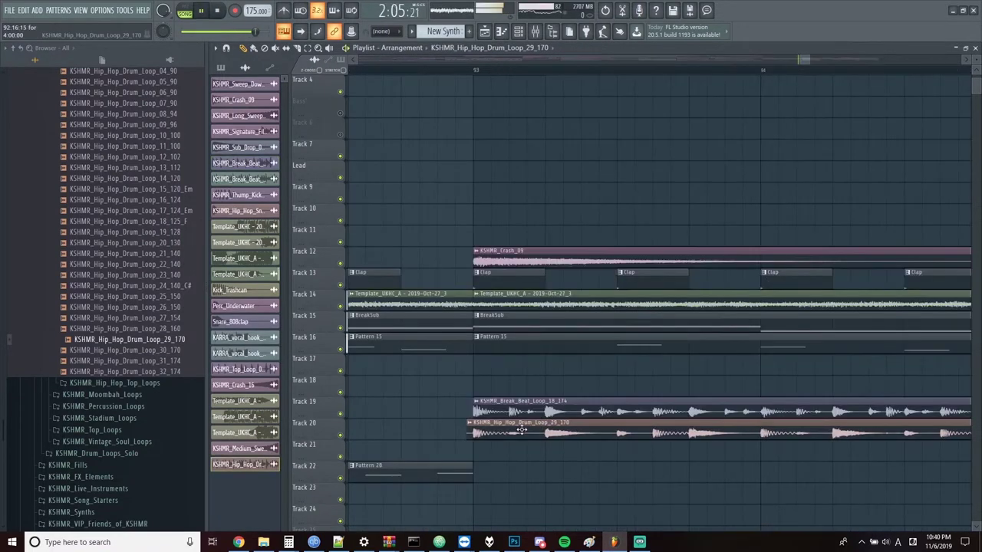
{"action": "scroll", "coordinate": [590, 376], "scroll_direction": "down", "scroll_amount": 3}
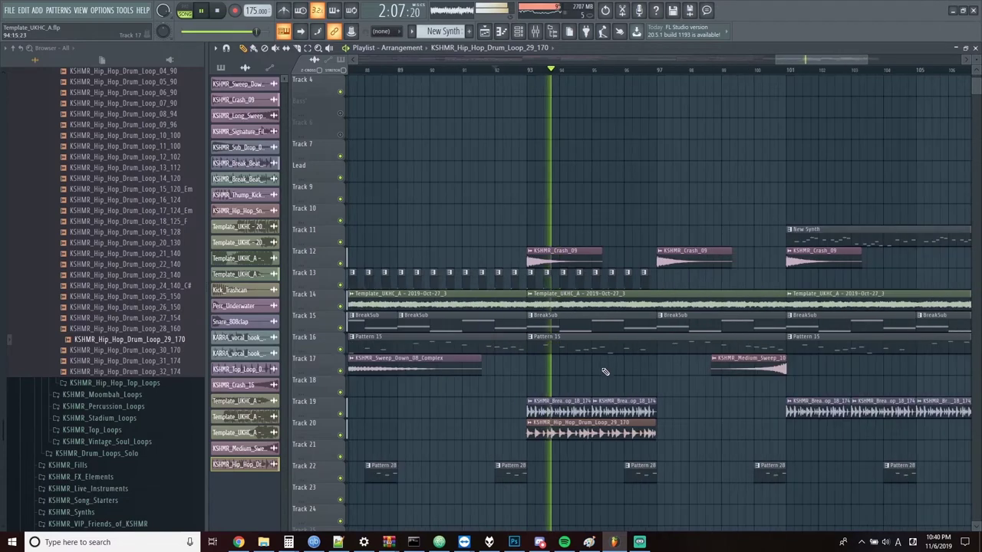
Set up ValhallaRoom on the hip-hop drum loop's mixer insert 52 with 35.9 % mix and 8.43 s decay, and open the second effect slot.
{"action": "double_click", "coordinate": [617, 426]}
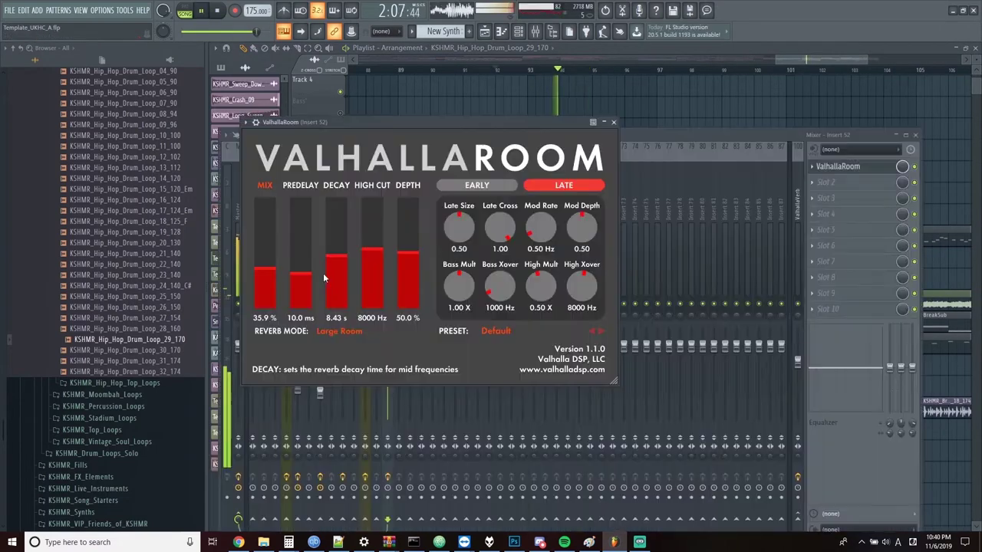
{"action": "left_click", "coordinate": [615, 123]}
{"action": "left_click", "coordinate": [815, 184]}
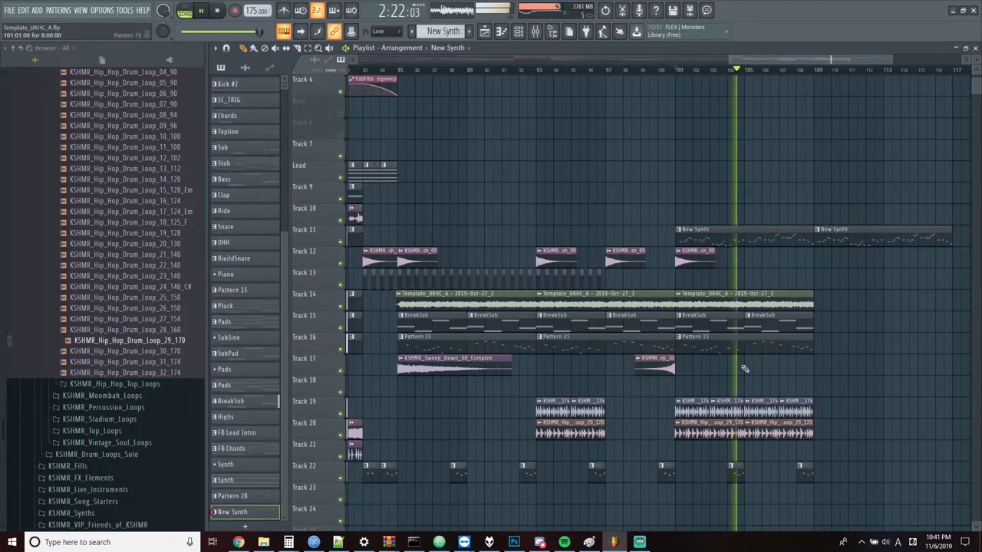
Place a KSHMR_Sweep_Down_08_Complex clip on Track 17 at bar 109, removing the misplaced New Synth clip on Track 18.
{"action": "left_click", "coordinate": [492, 389]}
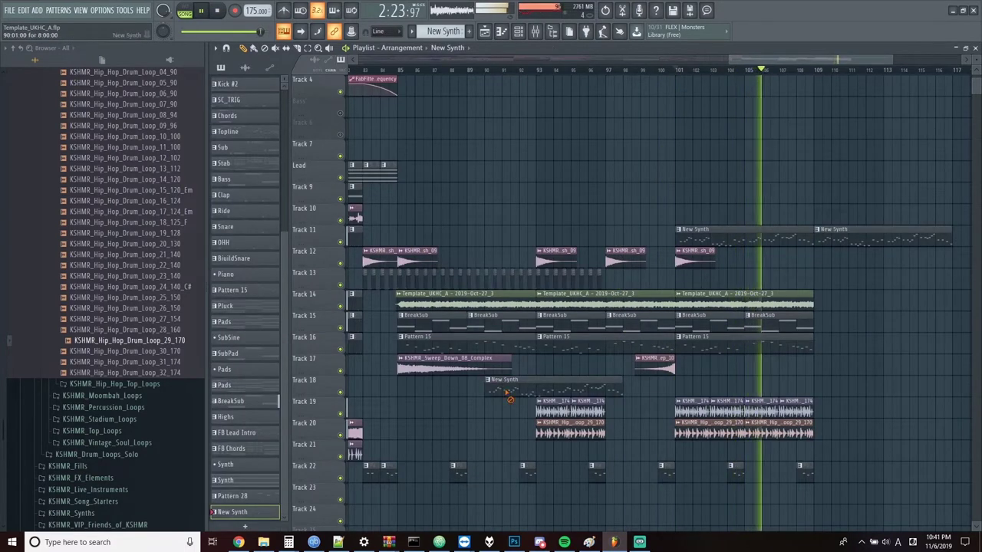
{"action": "right_click", "coordinate": [509, 392]}
{"action": "left_click", "coordinate": [491, 366]}
{"action": "left_click", "coordinate": [818, 368]}
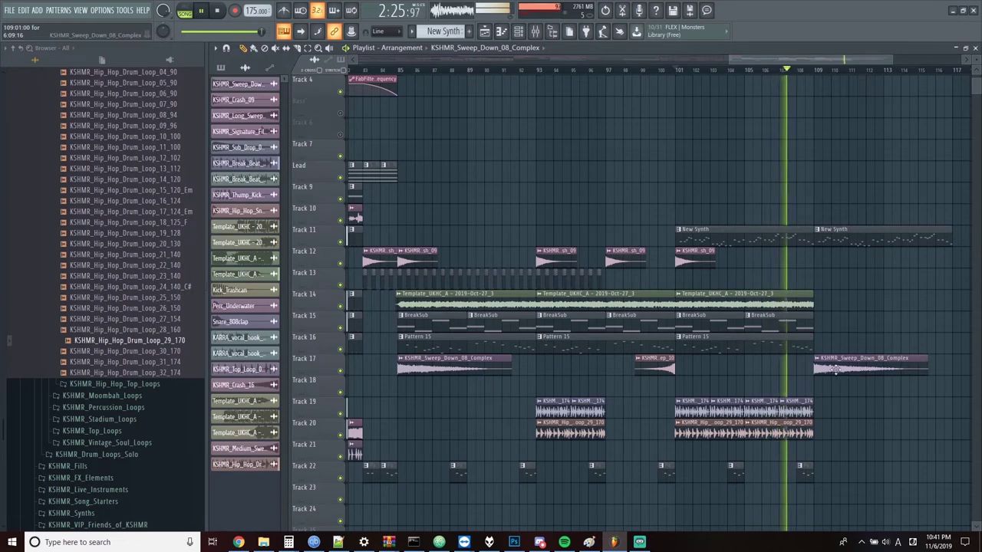
Add Pattern 28 clips on Track 22 at bars 112 and 116, plus Kick and KSHMR_Crash_09 clips at bar 109.
{"action": "left_click", "coordinate": [802, 467]}
{"action": "left_click", "coordinate": [871, 469]}
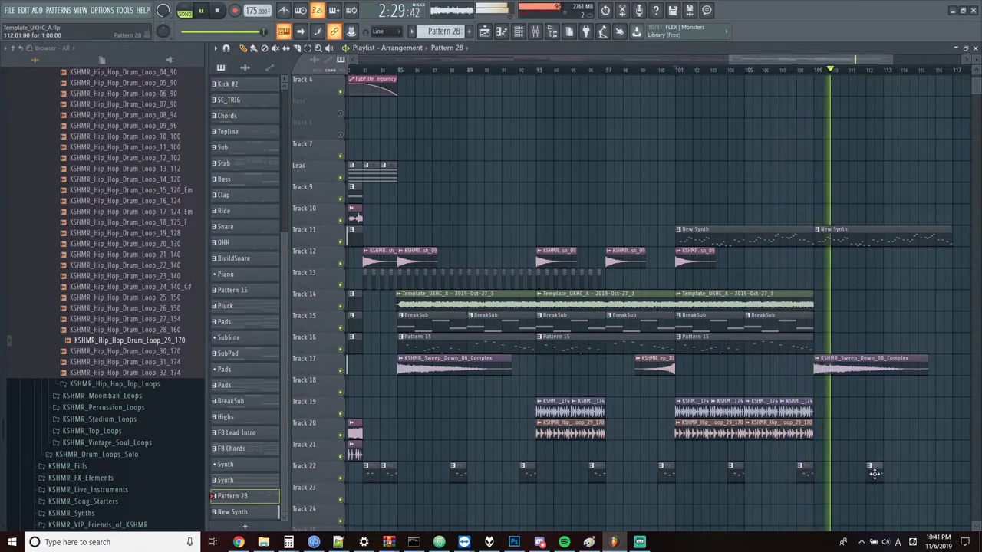
{"action": "left_click", "coordinate": [941, 469]}
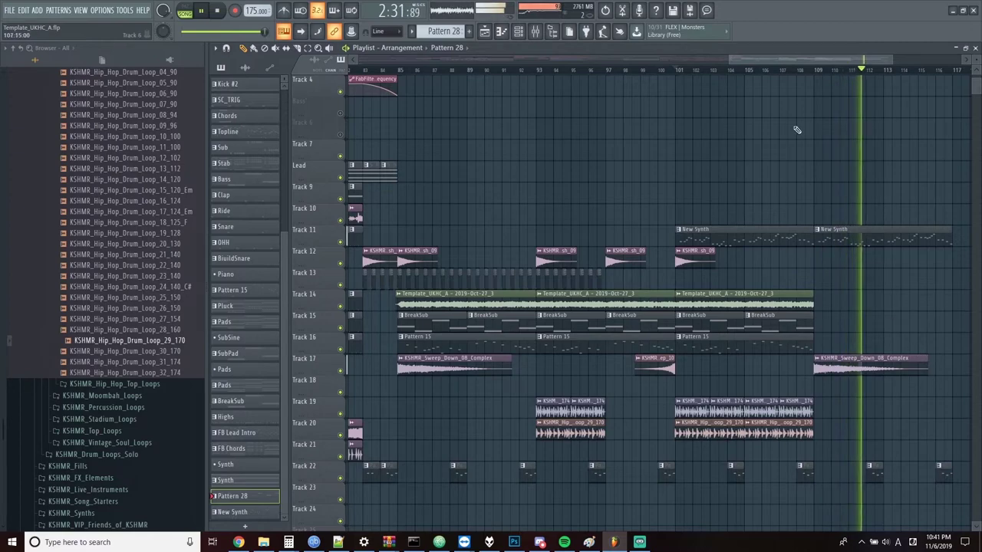
{"action": "left_click_drag", "start_coordinate": [760, 60], "coordinate": [829, 74]}
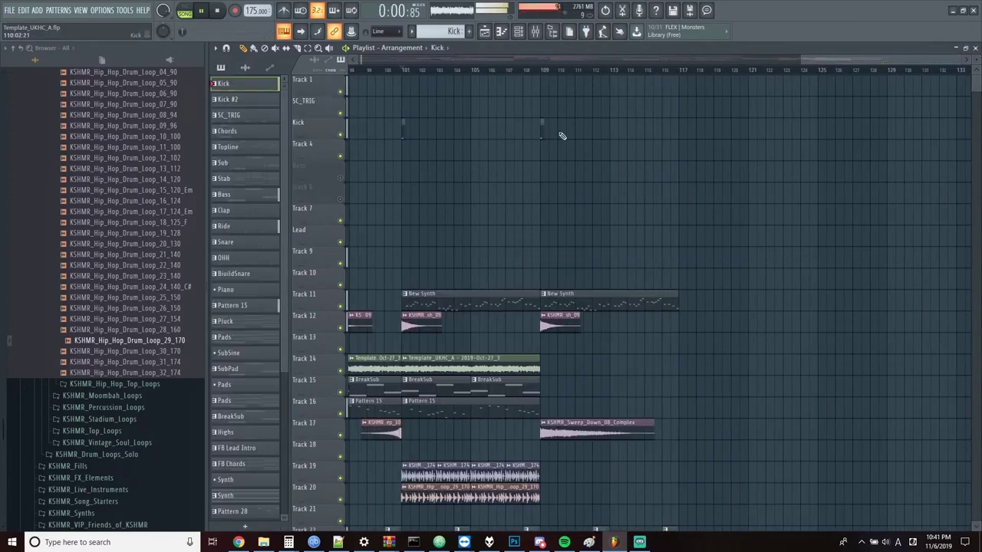
{"action": "right_click", "coordinate": [498, 247]}
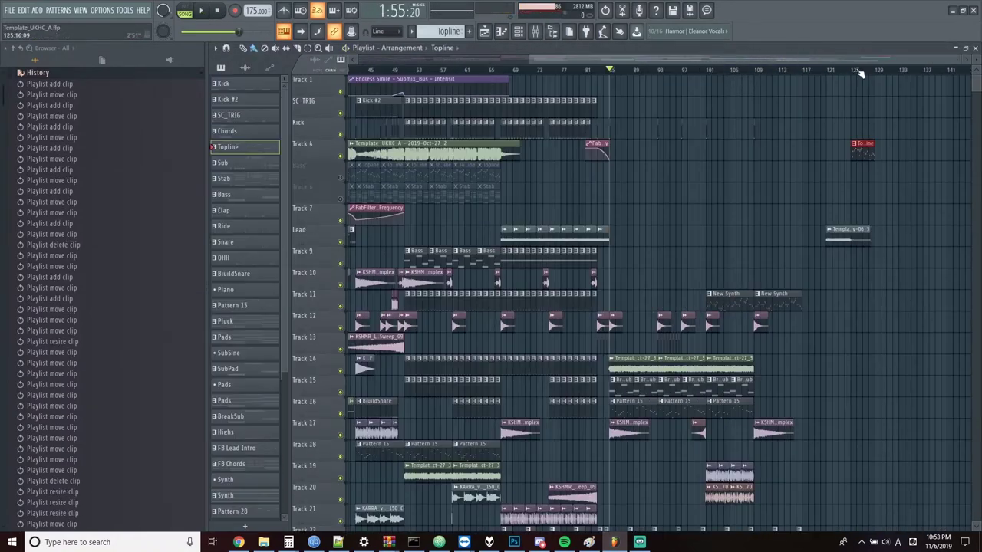
Place Stab pattern clips on the muted Bass track at bars 125 and 129, below the Topline clip.
{"action": "left_click", "coordinate": [491, 191]}
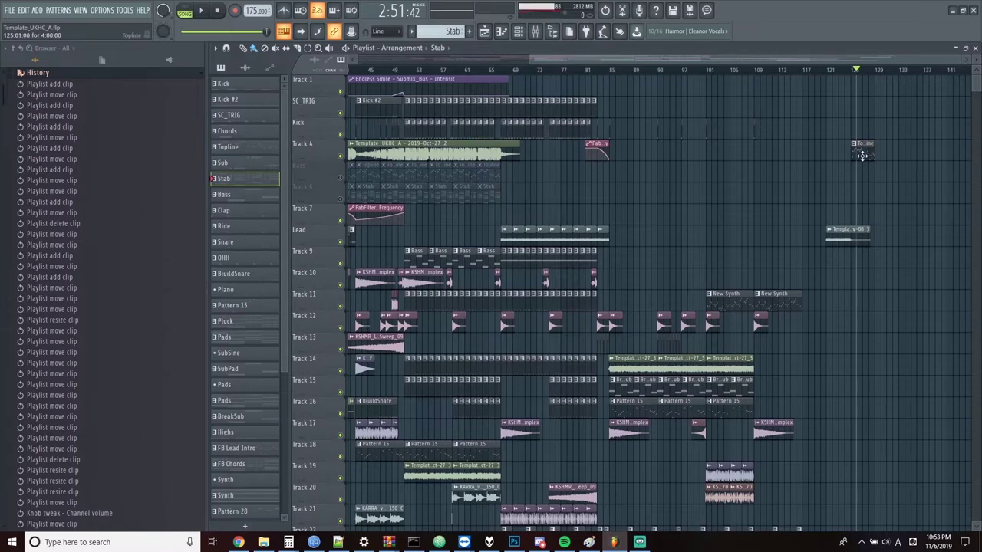
{"action": "left_click", "coordinate": [490, 197]}
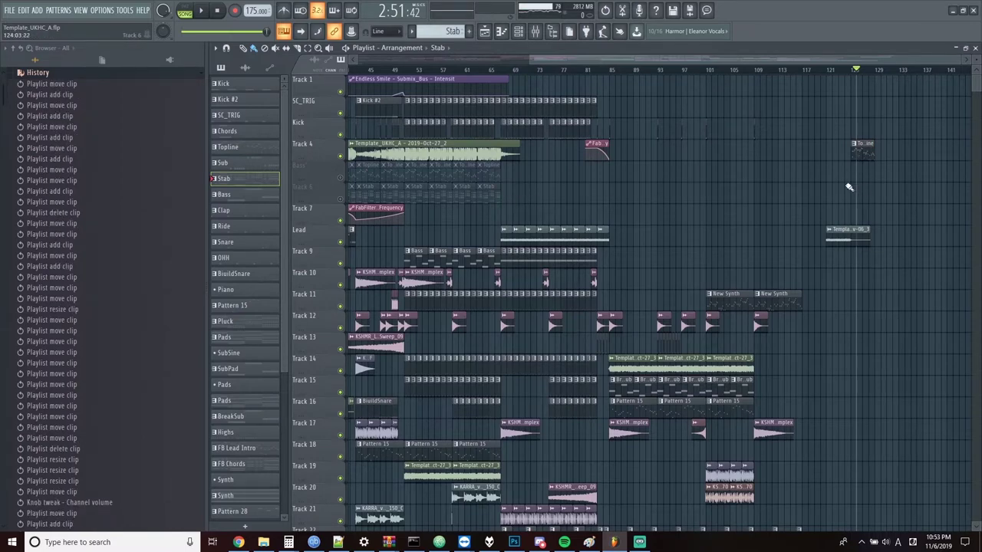
{"action": "left_click", "coordinate": [858, 177]}
Clone the Topline pattern at bar 125 and open its Serum notes in the piano roll with playback in pattern mode.
{"action": "double_click", "coordinate": [867, 156]}
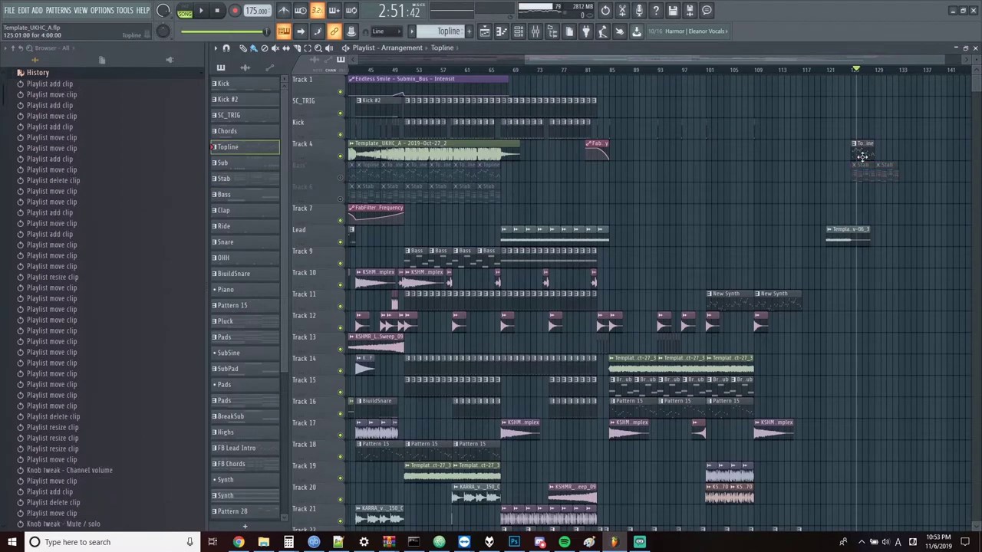
{"action": "key", "text": "ctrl+shift+c"}
{"action": "left_click", "coordinate": [415, 70]}
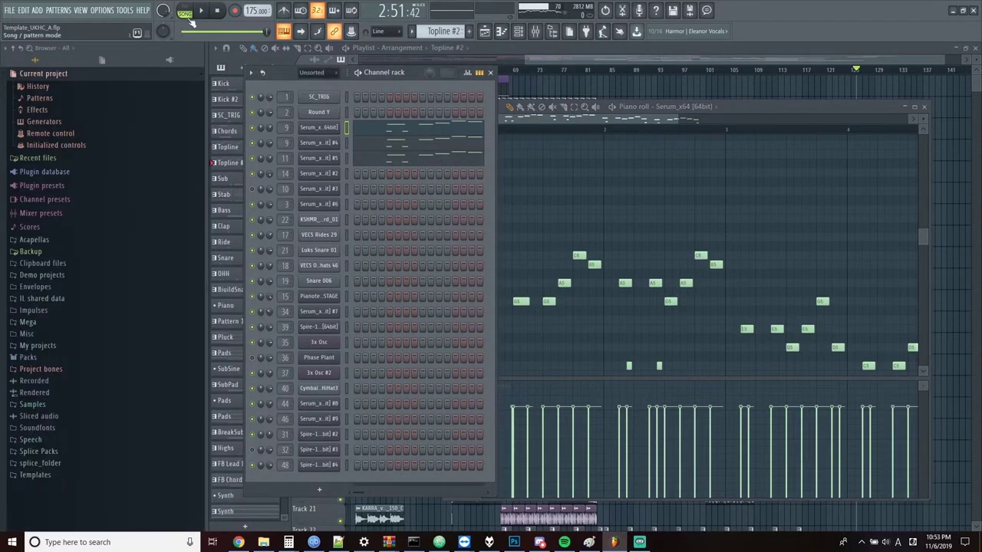
{"action": "left_click", "coordinate": [200, 11]}
{"action": "left_click", "coordinate": [644, 112]}
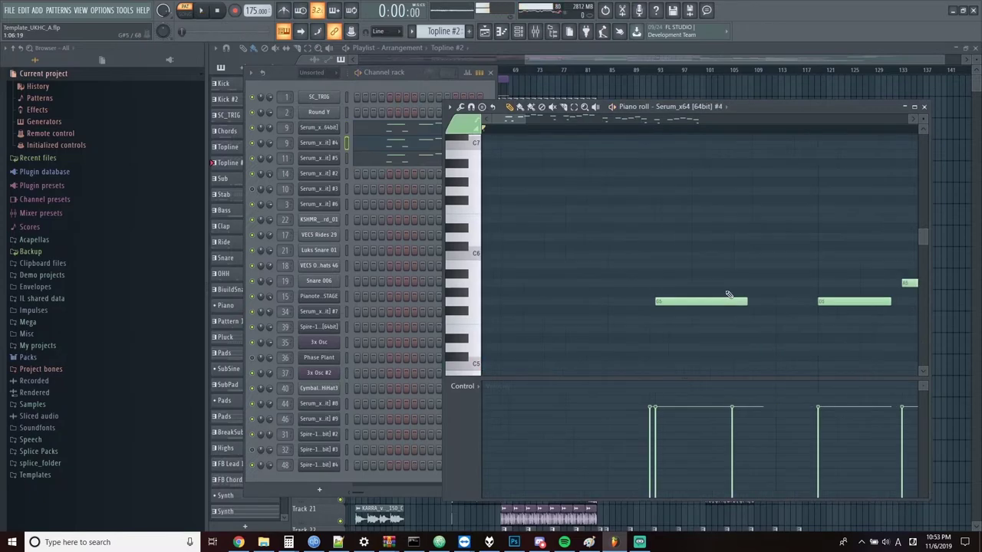
{"action": "scroll", "coordinate": [695, 285], "scroll_direction": "up", "scroll_amount": 3}
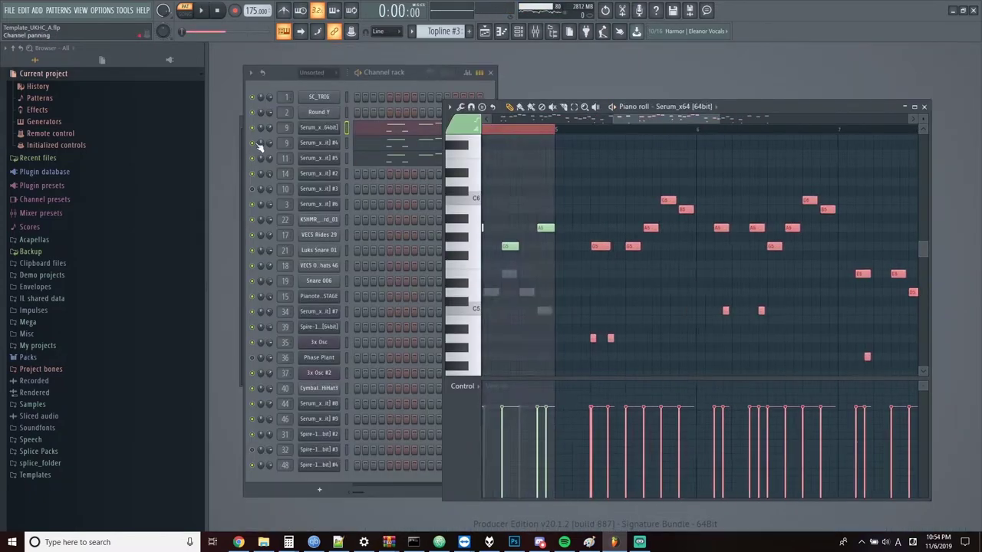
Vary the repeated second half of the Topline #3 Serum melody, audition it and carry it over to the Serum #4 and #5 channels.
{"action": "left_click", "coordinate": [753, 201]}
{"action": "scroll", "coordinate": [640, 228], "scroll_direction": "right", "scroll_amount": 2}
{"action": "scroll", "coordinate": [631, 276], "scroll_direction": "down", "scroll_amount": 3}
{"action": "key", "text": "space"}
{"action": "scroll", "coordinate": [757, 283], "scroll_direction": "up", "scroll_amount": 3}
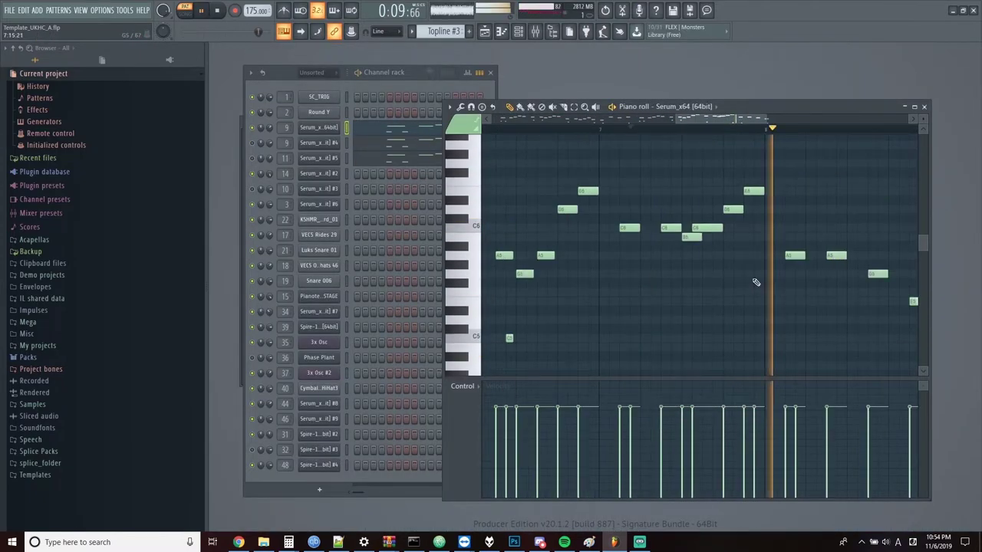
{"action": "left_click", "coordinate": [411, 143]}
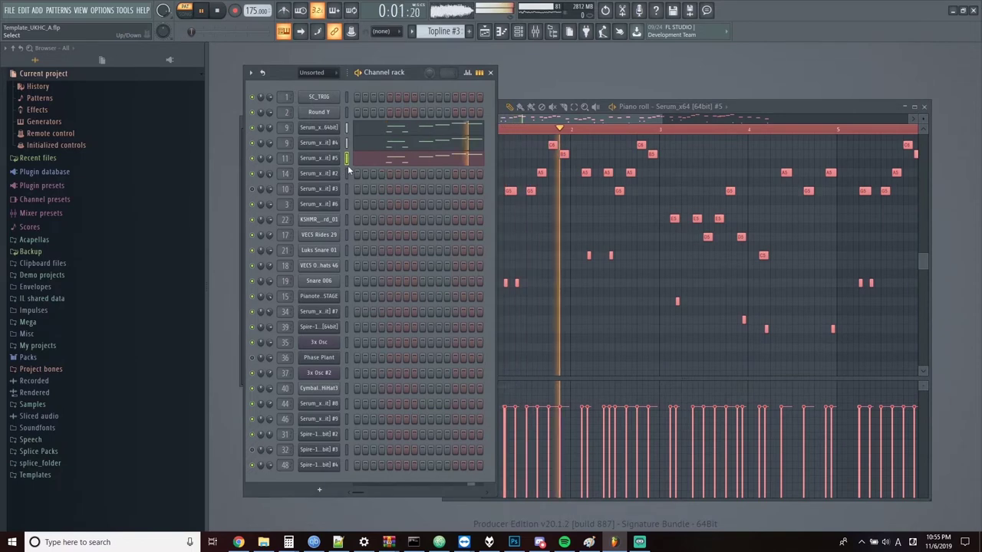
Replace the Topline clip on Track 4 at bar 125 with Topline #3, snapped to Line above the Stab clips.
{"action": "key", "text": "F5"}
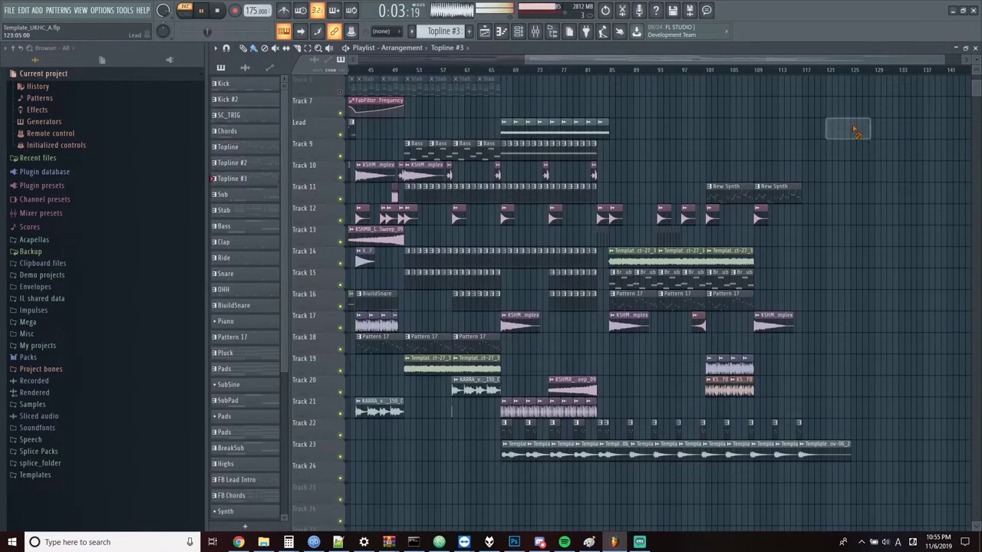
{"action": "scroll", "coordinate": [858, 139], "scroll_direction": "up", "scroll_amount": 5}
{"action": "left_click_drag", "start_coordinate": [804, 63], "coordinate": [861, 63]}
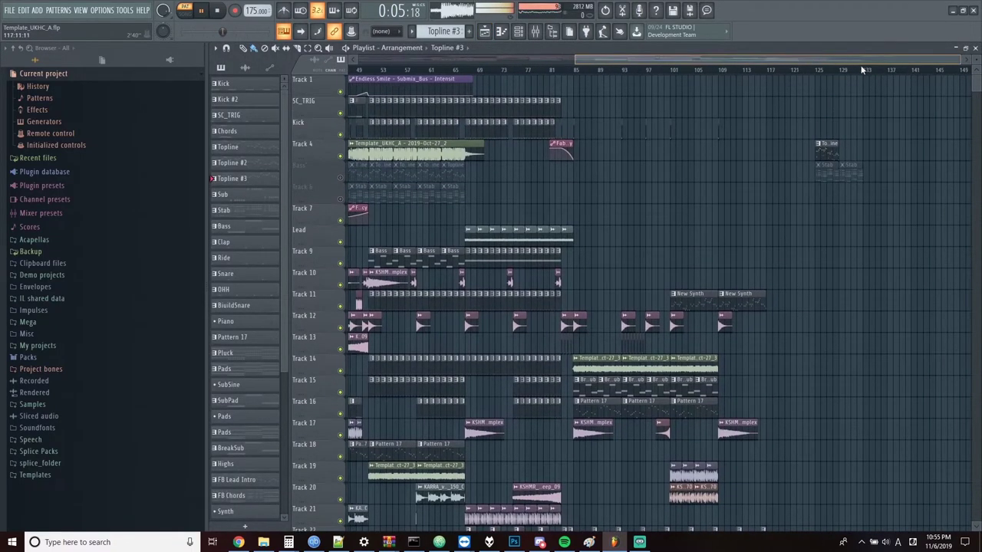
{"action": "scroll", "coordinate": [827, 168], "scroll_direction": "up", "scroll_amount": 3}
{"action": "scroll", "coordinate": [828, 168], "scroll_direction": "up", "scroll_amount": 3}
{"action": "right_click", "coordinate": [633, 158]}
{"action": "left_click_drag", "start_coordinate": [588, 155], "coordinate": [571, 154]}
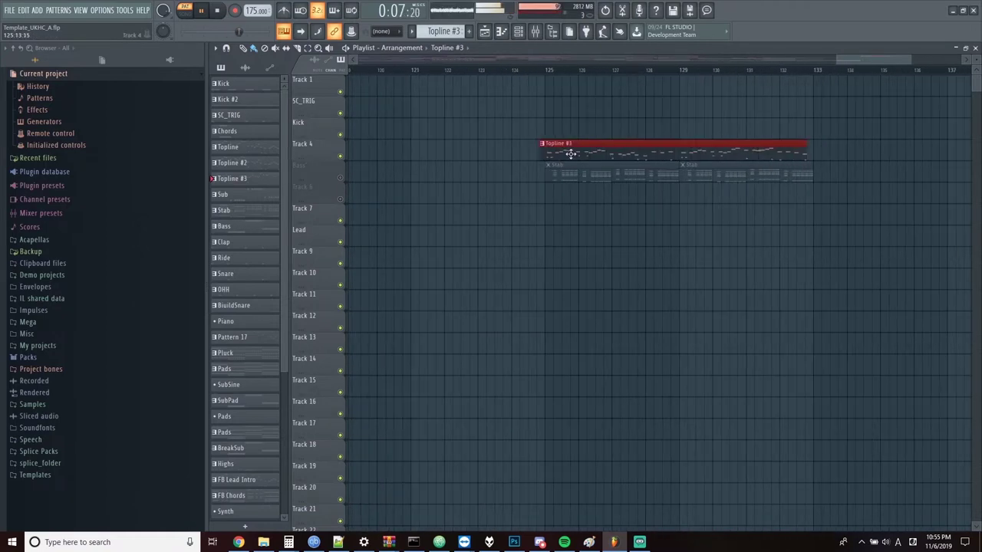
{"action": "left_click", "coordinate": [384, 31]}
{"action": "left_click", "coordinate": [383, 43]}
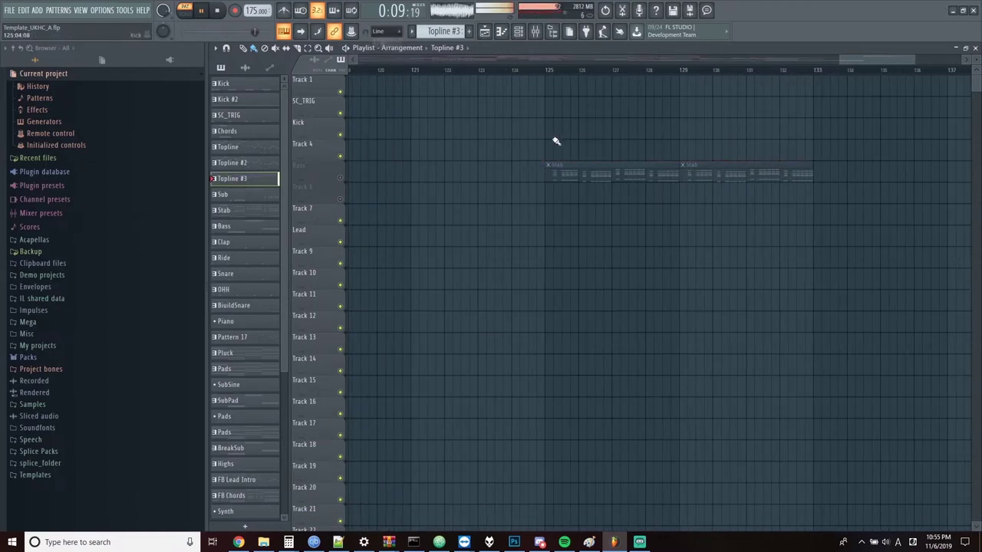
{"action": "left_click_drag", "start_coordinate": [554, 142], "coordinate": [550, 148]}
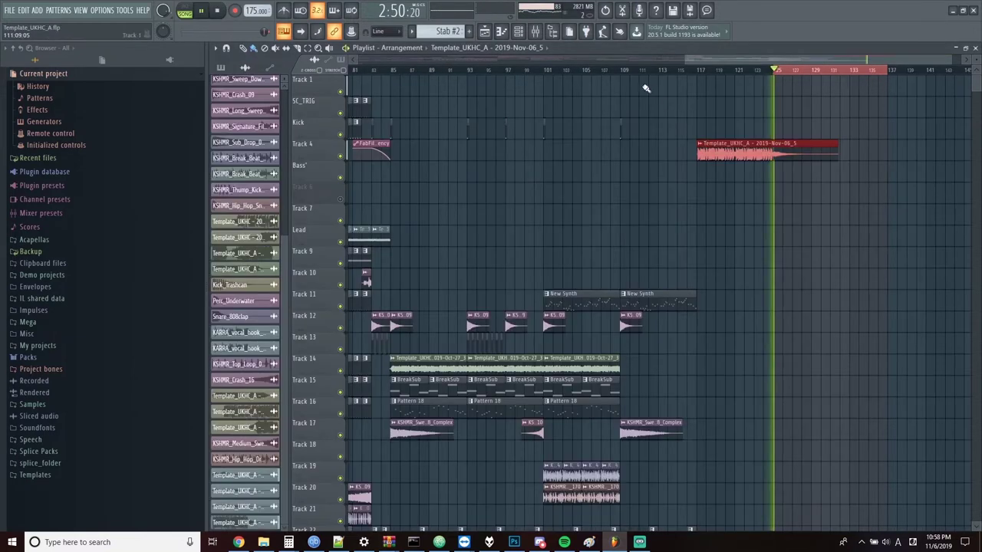
Move the Template_UKHC_A - 2019-Nov-06_5 audio clip on Track 4 back to bar 109 and nudge its start into place.
{"action": "left_click_drag", "start_coordinate": [702, 151], "coordinate": [629, 149]}
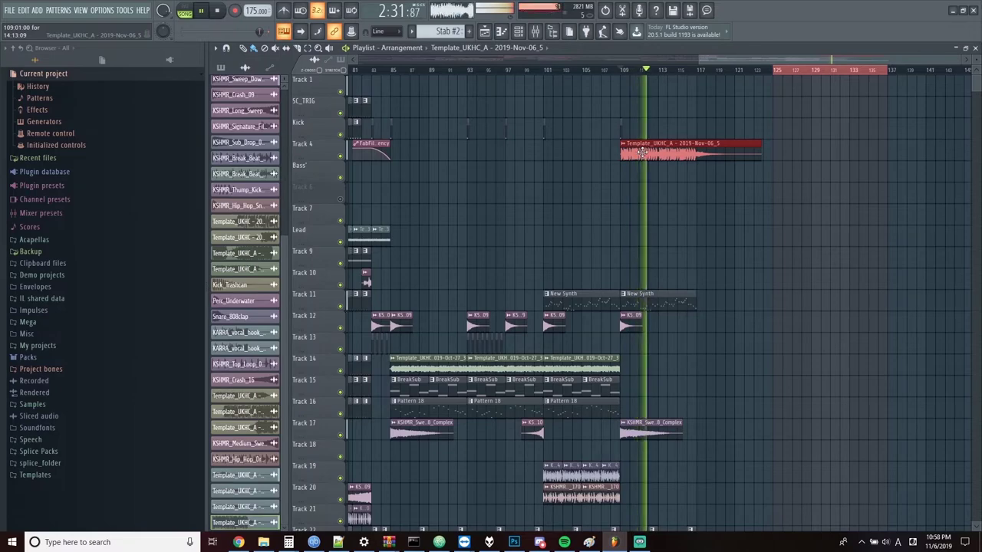
{"action": "scroll", "coordinate": [636, 187], "scroll_direction": "up", "scroll_amount": 8}
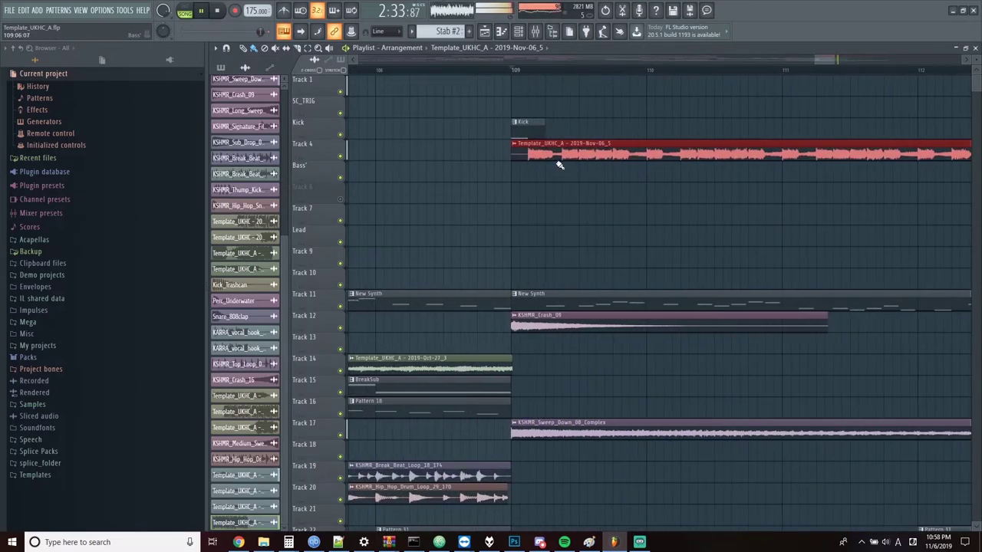
{"action": "left_click_drag", "start_coordinate": [552, 156], "coordinate": [560, 156]}
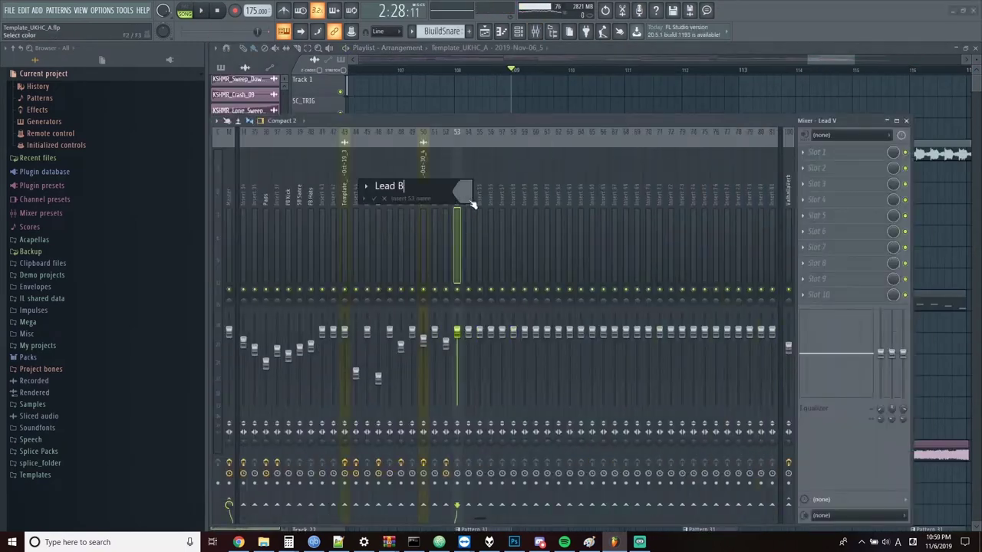
Add FabFilter Pro-Q 2 to the Lead B mixer insert with a 72 dB/oct high cut and browse its parameters.
{"action": "left_click", "coordinate": [828, 152]}
{"action": "right_click", "coordinate": [616, 256]}
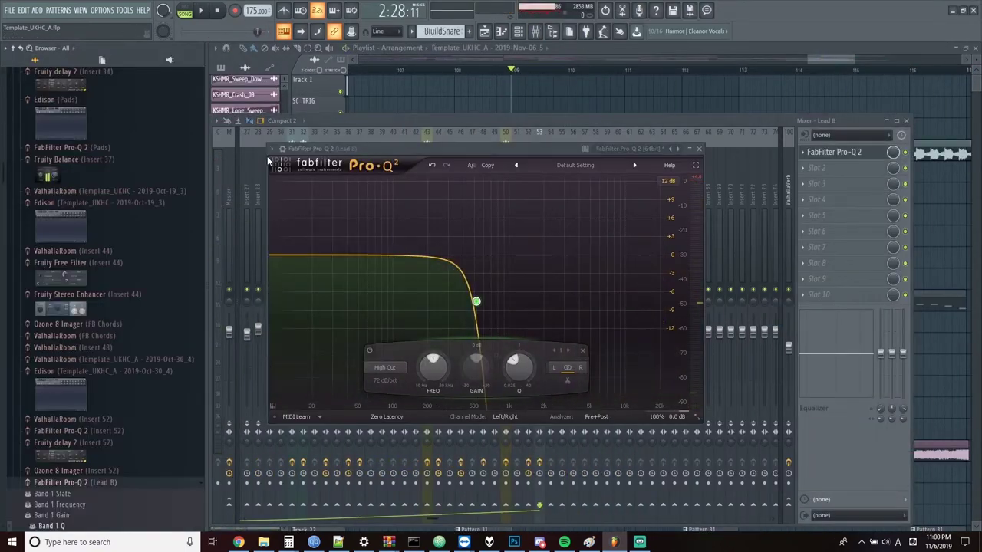
{"action": "left_click", "coordinate": [271, 148]}
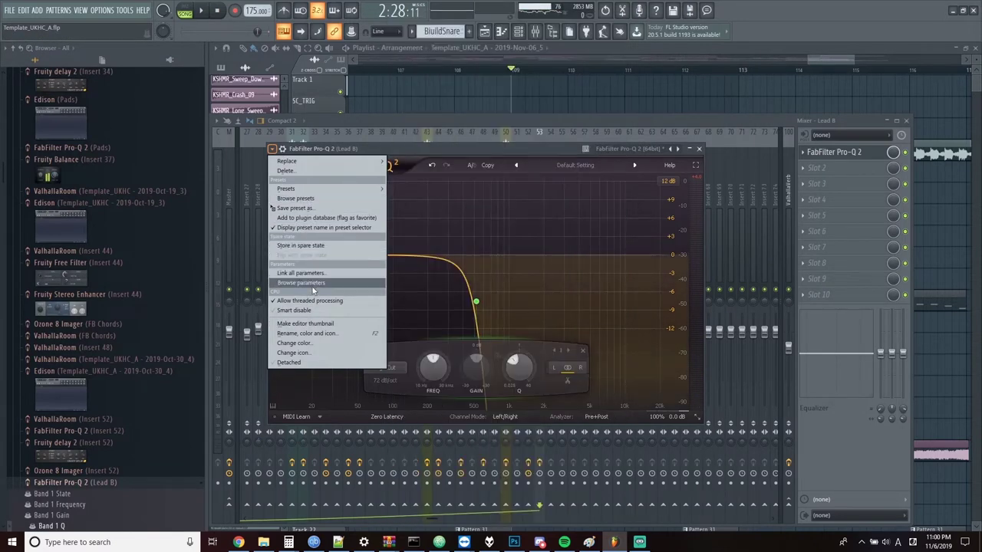
Select bars 109 to 117 in the playlist and create an automation clip for Lead B's Pro-Q 2 Band 1 Frequency.
{"action": "left_click", "coordinate": [608, 49]}
{"action": "scroll", "coordinate": [490, 100], "scroll_direction": "down", "scroll_amount": 3}
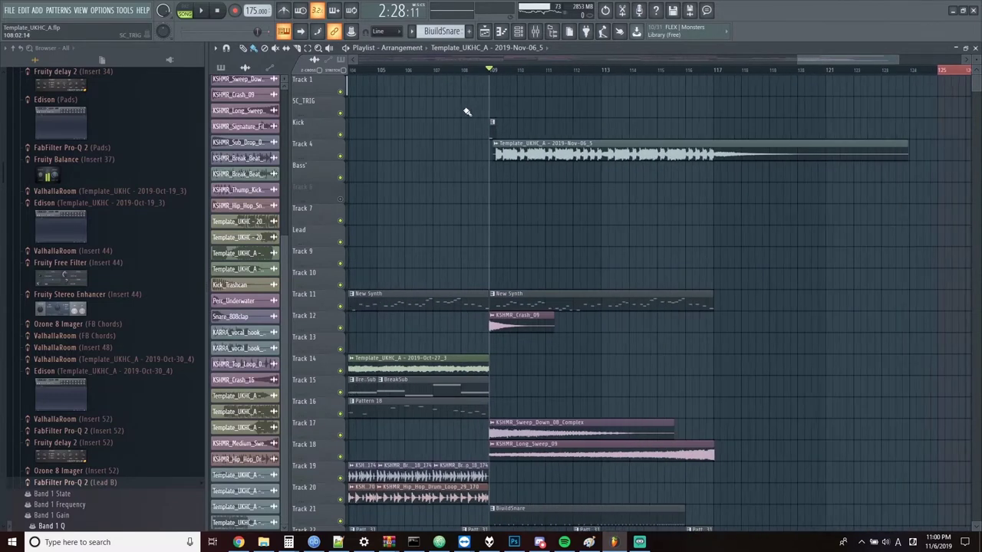
{"action": "left_click", "coordinate": [396, 32]}
{"action": "left_click", "coordinate": [492, 74]}
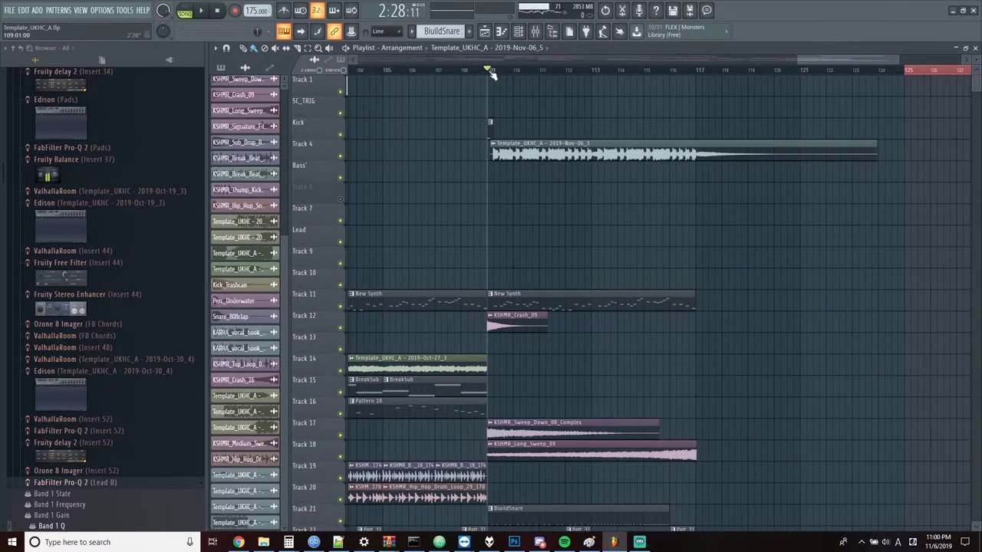
{"action": "left_click_drag", "start_coordinate": [490, 70], "coordinate": [672, 79]}
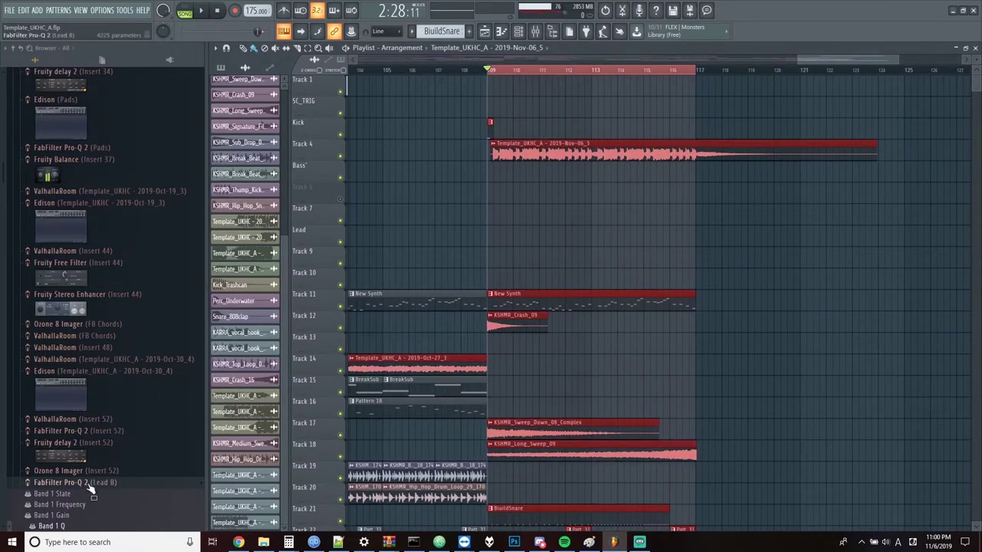
{"action": "right_click", "coordinate": [73, 526]}
{"action": "right_click", "coordinate": [58, 513]}
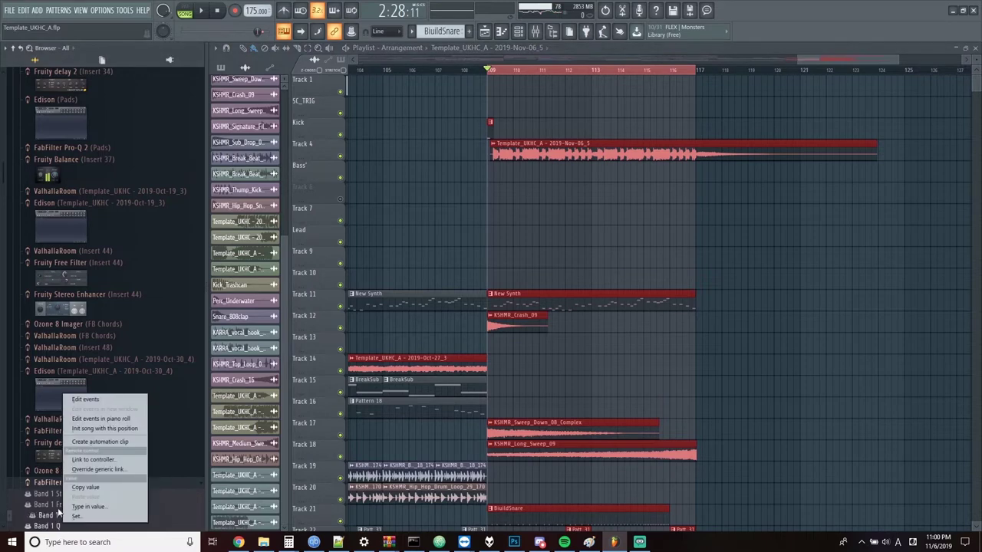
{"action": "left_click", "coordinate": [112, 444]}
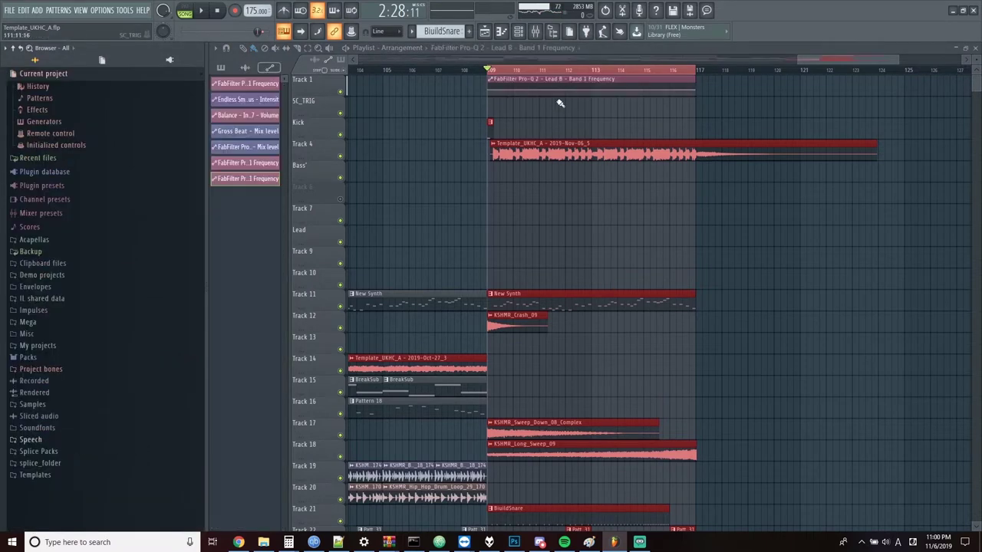
Shape the Lead B frequency automation into a curve rising towards bar 117 during playback.
{"action": "key", "text": "space"}
{"action": "left_click_drag", "start_coordinate": [696, 90], "coordinate": [694, 83]}
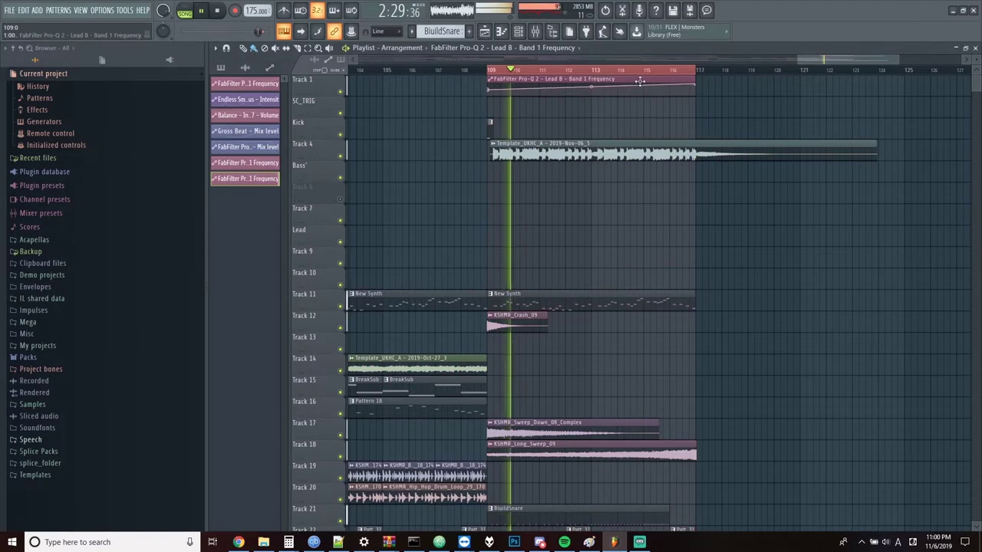
{"action": "left_click_drag", "start_coordinate": [592, 86], "coordinate": [591, 89]}
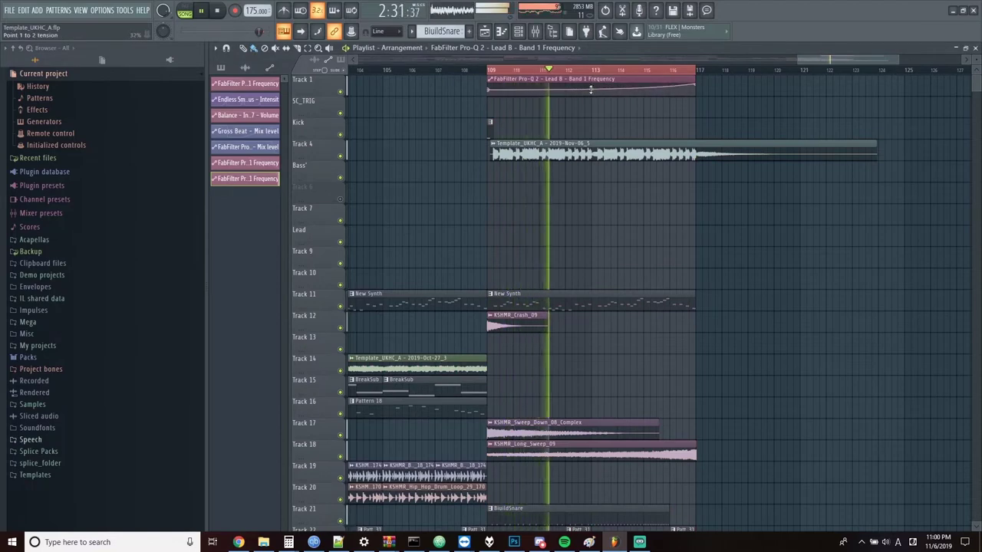
Open the BiuildSnare pattern from Track 21 and audition its Snare 006 notes in pattern mode.
{"action": "scroll", "coordinate": [593, 201], "scroll_direction": "down", "scroll_amount": 3}
{"action": "scroll", "coordinate": [568, 307], "scroll_direction": "down", "scroll_amount": 2}
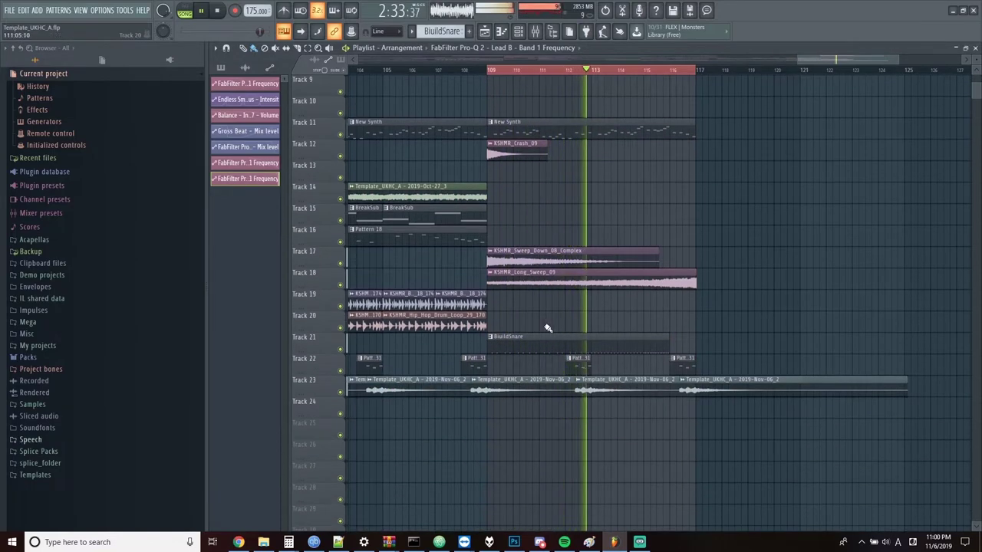
{"action": "double_click", "coordinate": [524, 342]}
{"action": "left_click", "coordinate": [189, 11]}
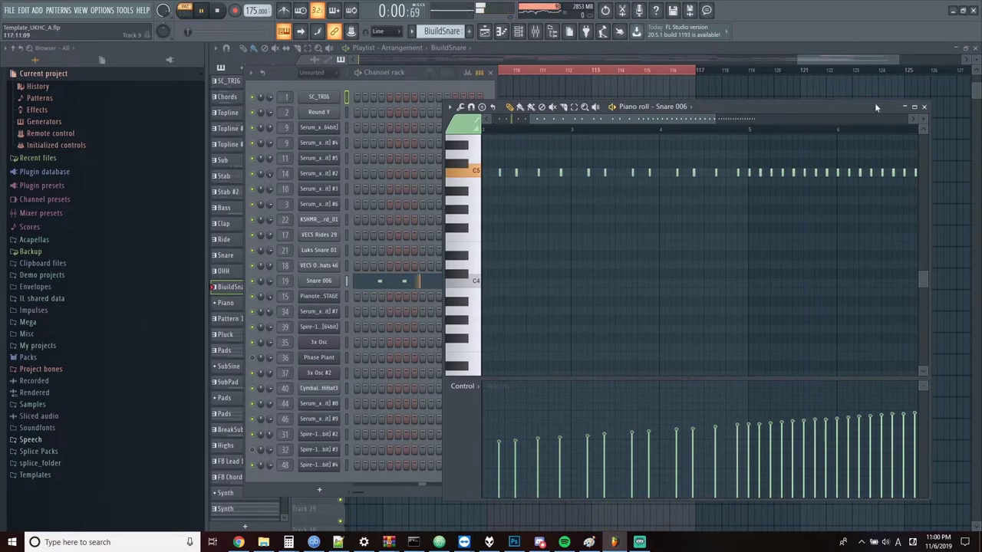
{"action": "left_click", "coordinate": [924, 106]}
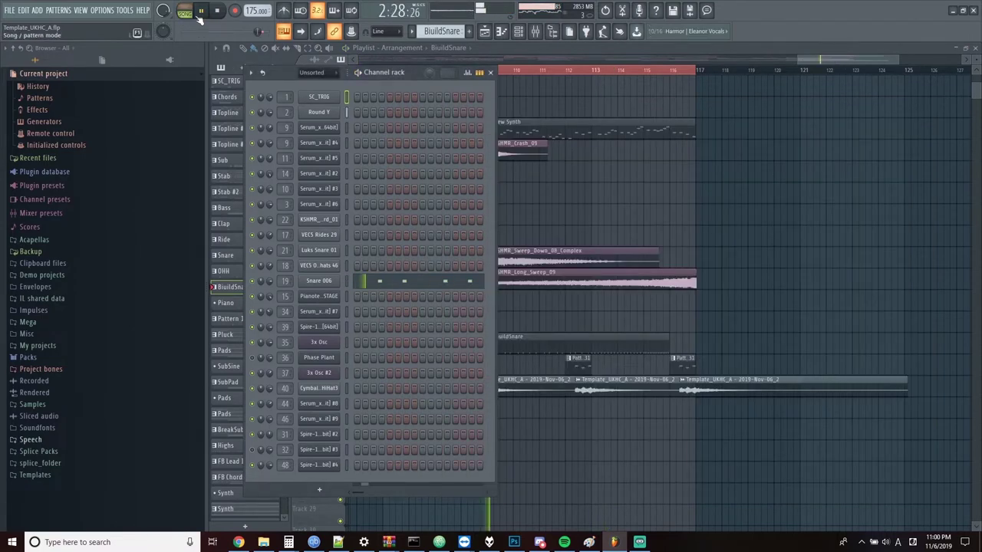
{"action": "left_click", "coordinate": [565, 53]}
Play the arrangement from shortly before bar 109 to hear the transition into the build.
{"action": "scroll", "coordinate": [517, 193], "scroll_direction": "down", "scroll_amount": 2}
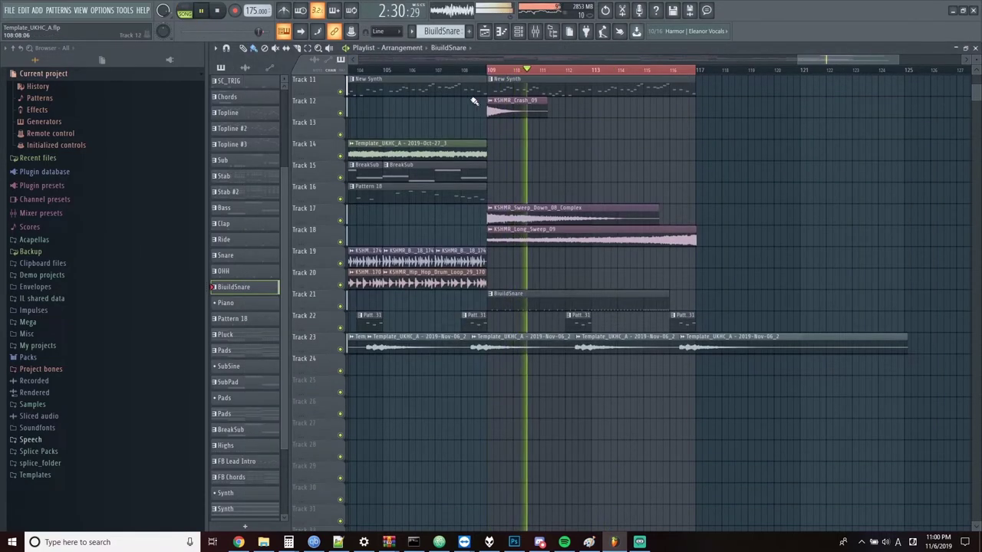
{"action": "scroll", "coordinate": [460, 64], "scroll_direction": "left", "scroll_amount": 1}
{"action": "left_click", "coordinate": [461, 68]}
{"action": "scroll", "coordinate": [701, 264], "scroll_direction": "up", "scroll_amount": 3}
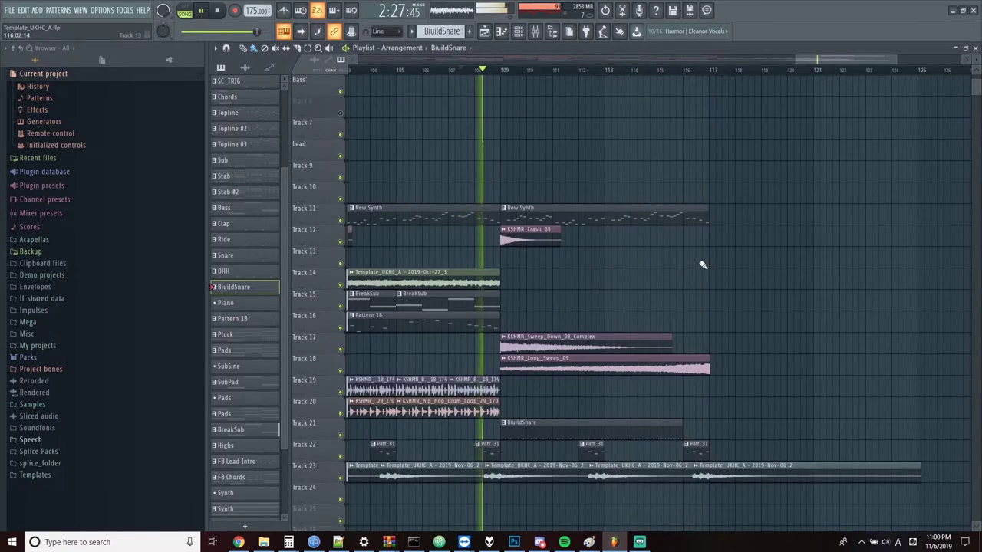
Align the Template_UKHC - 2019-Oct-19_3 riser clip on Track 4 so it ends at bar 109, with snapping off.
{"action": "scroll", "coordinate": [716, 268], "scroll_direction": "down", "scroll_amount": 2, "text": "ctrl"}
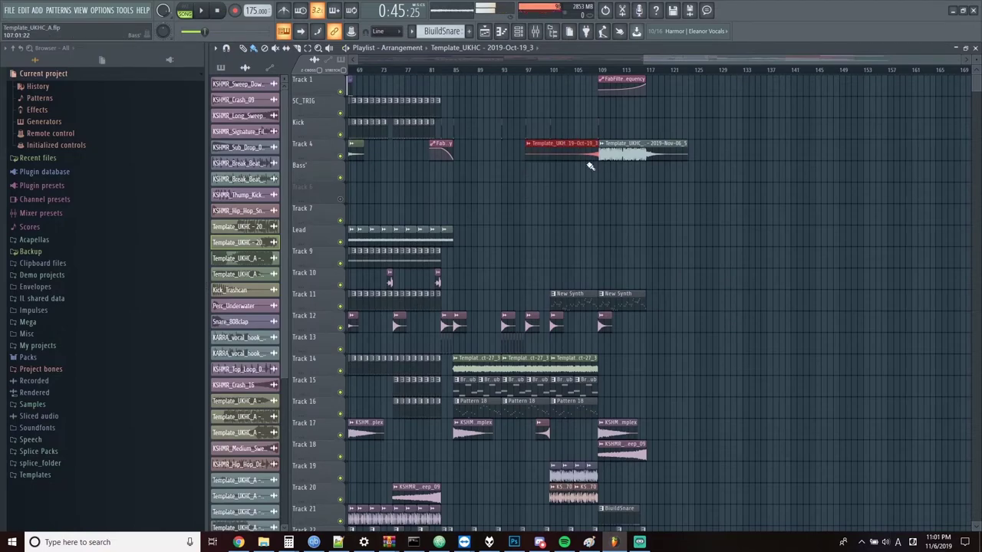
{"action": "scroll", "coordinate": [590, 166], "scroll_direction": "up", "scroll_amount": 6, "text": "ctrl"}
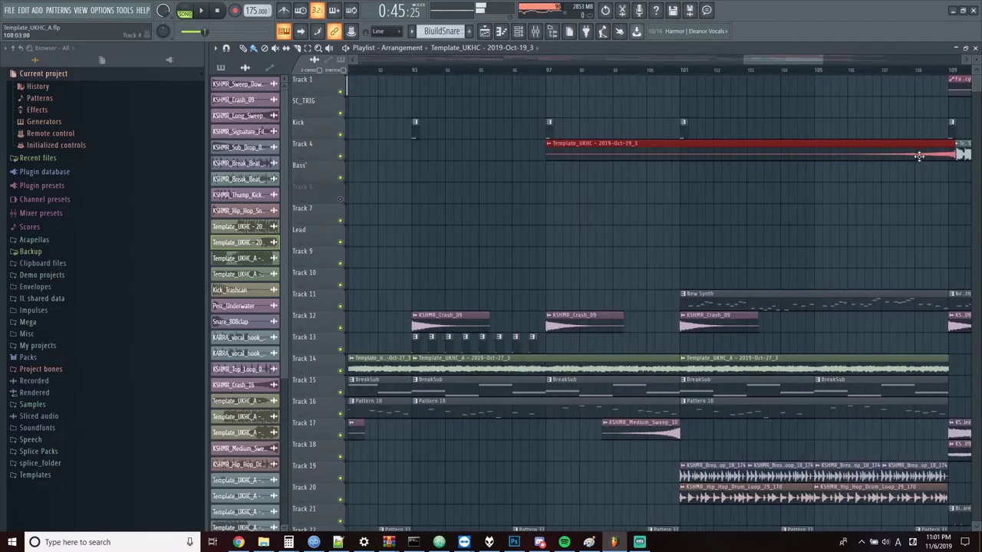
{"action": "left_click", "coordinate": [864, 69]}
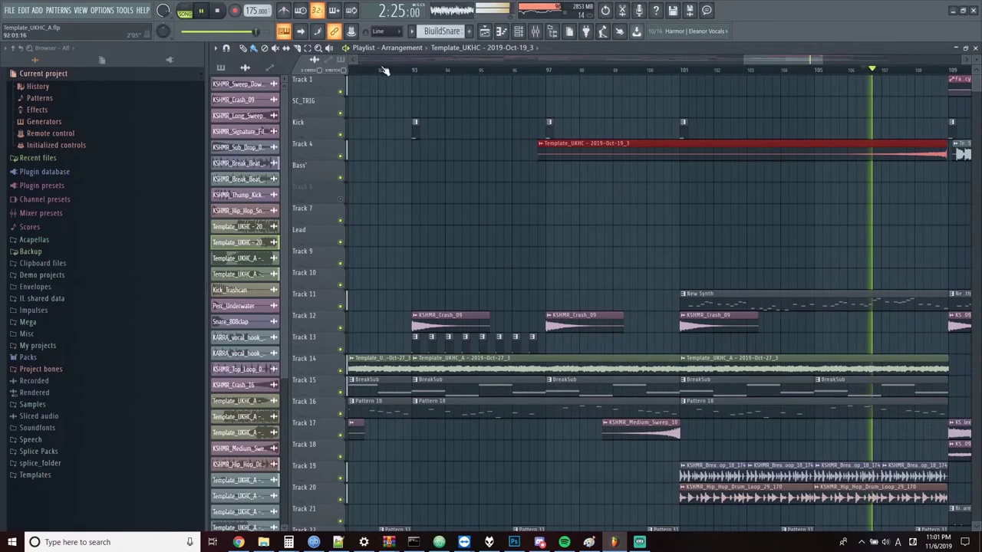
{"action": "left_click", "coordinate": [397, 32]}
{"action": "left_click", "coordinate": [389, 60]}
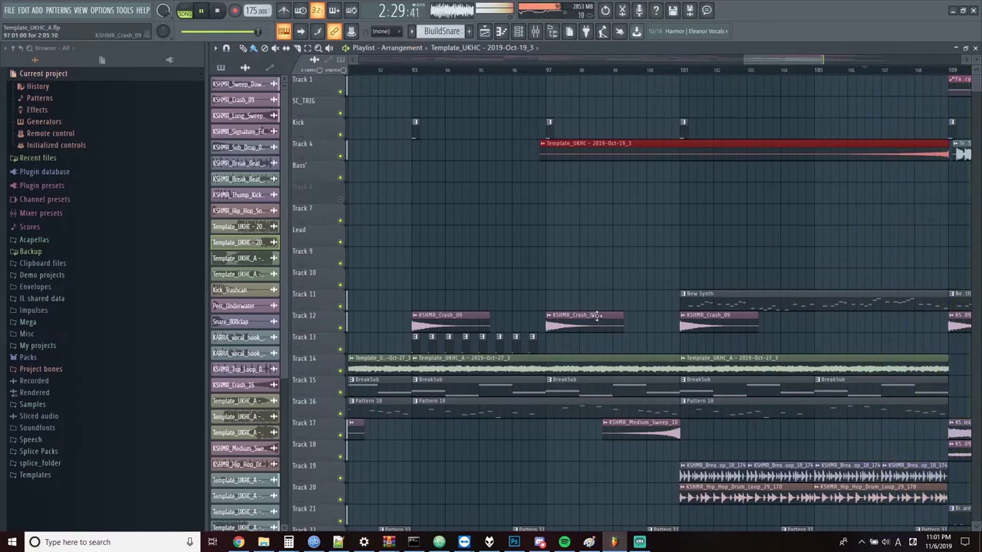
Place KSHMR_Sub_Drop_07_F on Track 13 at bar 109 with Line snapping and audition the transition.
{"action": "scroll", "coordinate": [532, 285], "scroll_direction": "down", "scroll_amount": 3, "text": "ctrl"}
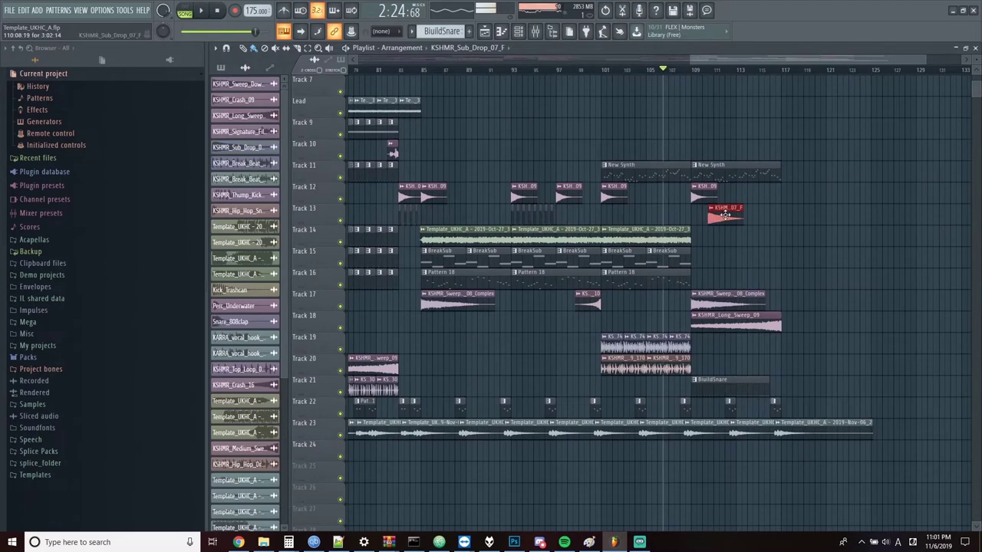
{"action": "left_click", "coordinate": [396, 34]}
{"action": "left_click", "coordinate": [385, 45]}
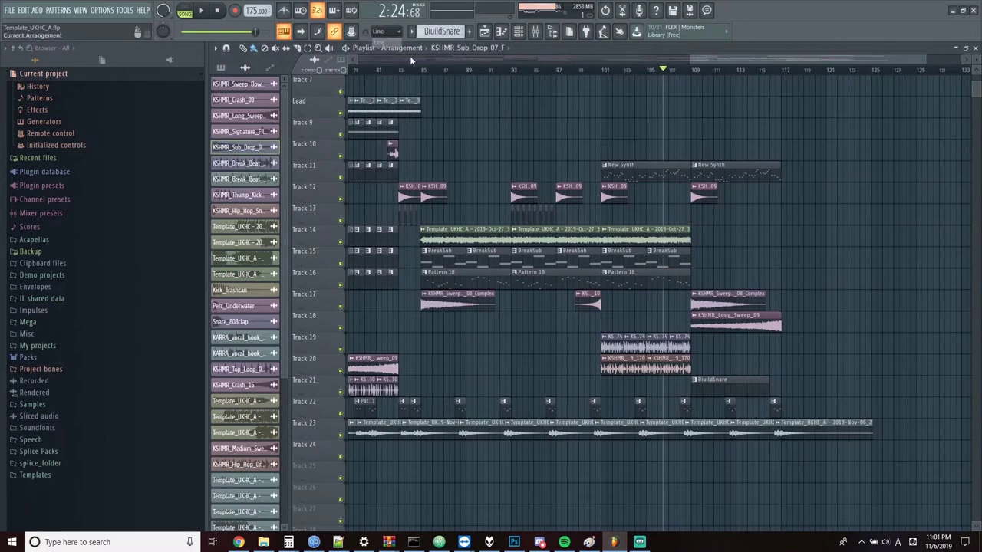
{"action": "scroll", "coordinate": [691, 91], "scroll_direction": "up", "scroll_amount": 5}
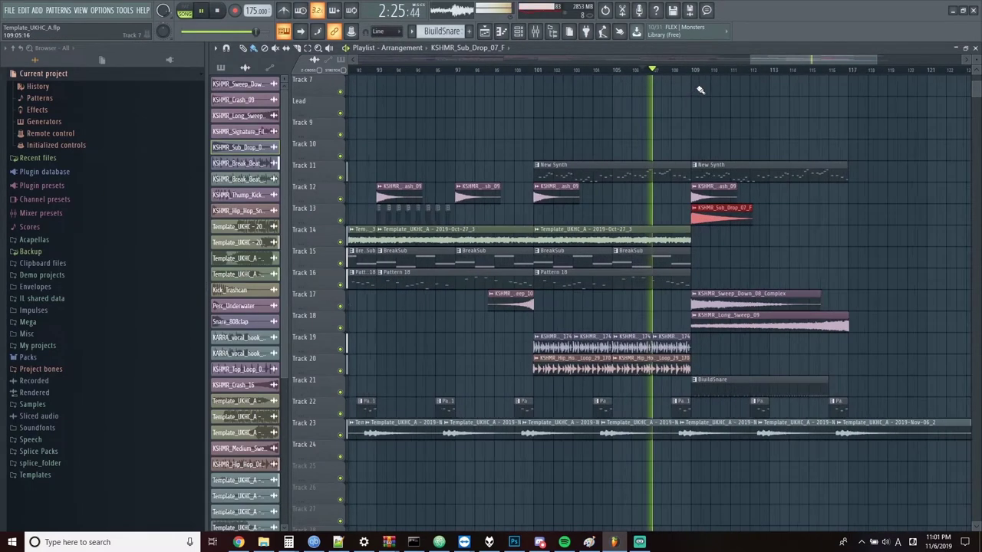
{"action": "left_click", "coordinate": [642, 70]}
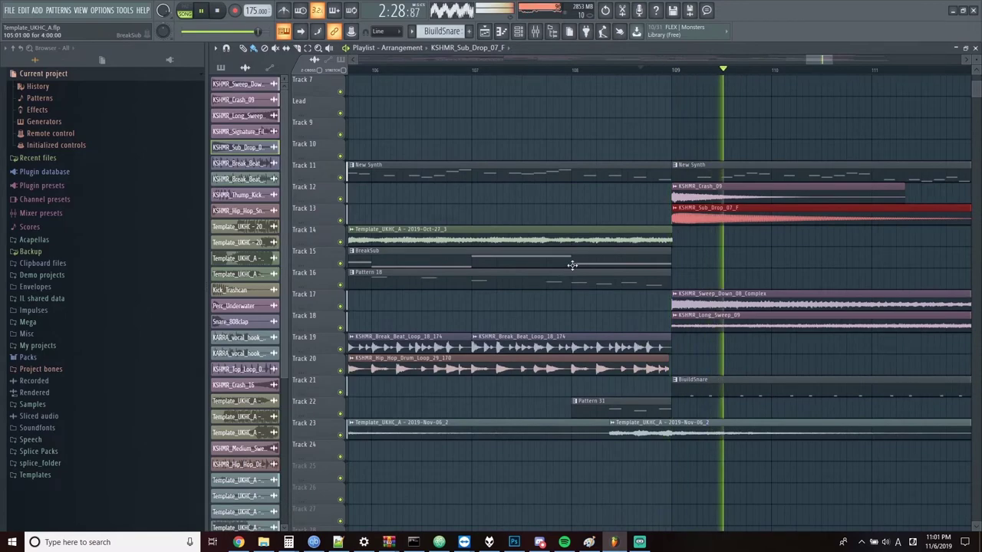
{"action": "scroll", "coordinate": [625, 218], "scroll_direction": "up", "scroll_amount": 4}
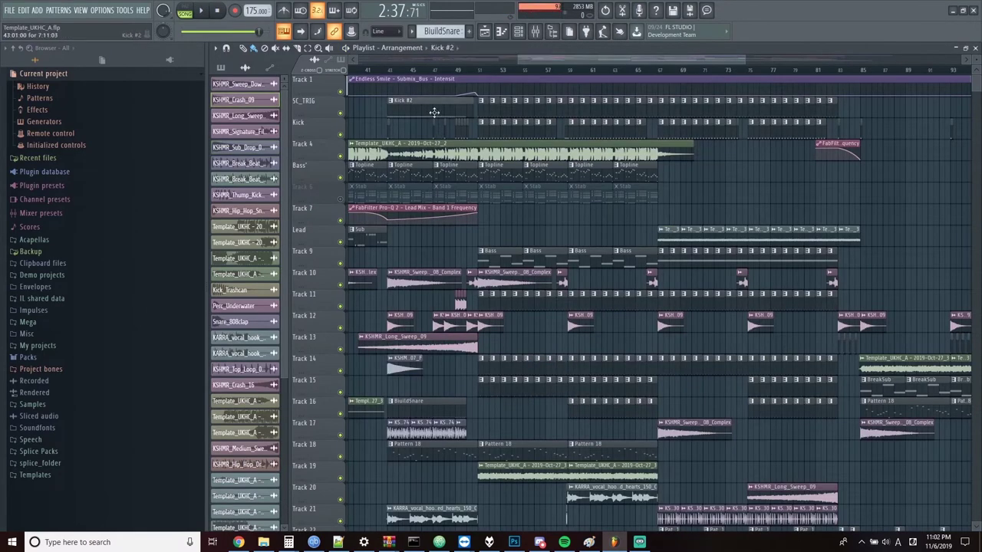
Add a Kick #2 clip on the Bass' track at bar 109 and a Kick clip on the Kick track at bar 116.
{"action": "left_click", "coordinate": [434, 113]}
{"action": "scroll", "coordinate": [434, 113], "scroll_direction": "down", "scroll_amount": 3}
{"action": "scroll", "coordinate": [885, 166], "scroll_direction": "up", "scroll_amount": 3}
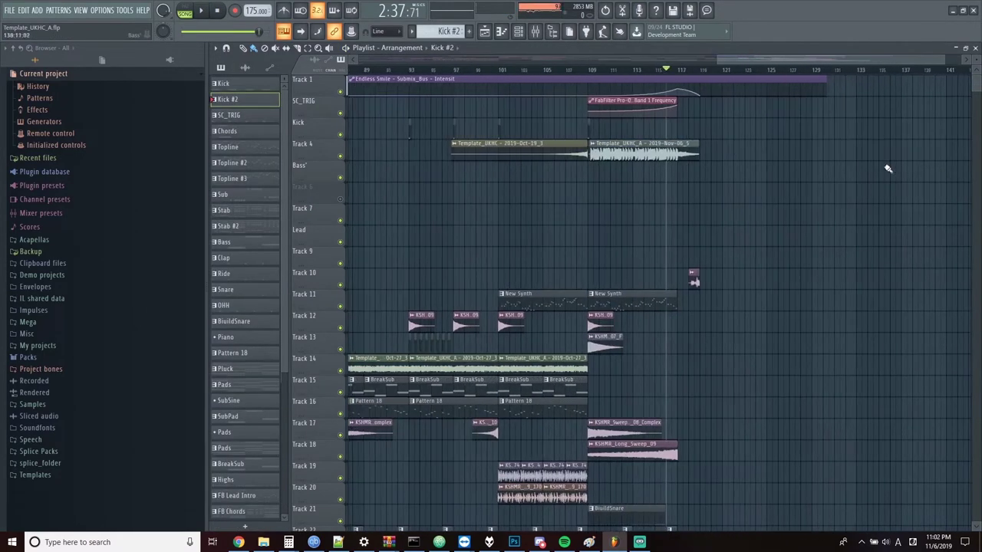
{"action": "left_click", "coordinate": [586, 134]}
{"action": "scroll", "coordinate": [663, 132], "scroll_direction": "up", "scroll_amount": 2}
{"action": "left_click", "coordinate": [668, 132]}
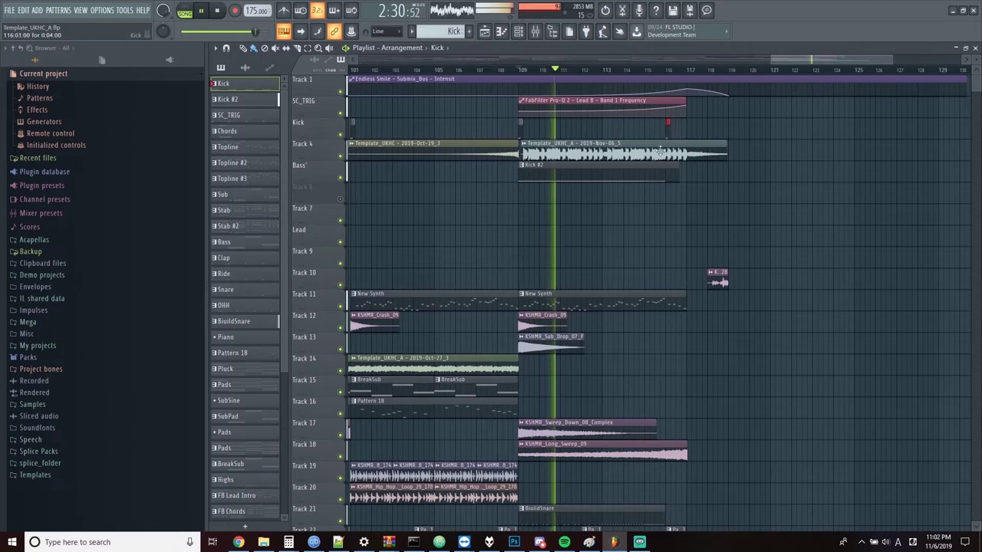
Add a KSHMR_Crash_09 clip on Track 12 at bar 116 and stop playback.
{"action": "left_click", "coordinate": [542, 326]}
{"action": "left_click_drag", "start_coordinate": [680, 326], "coordinate": [674, 322]}
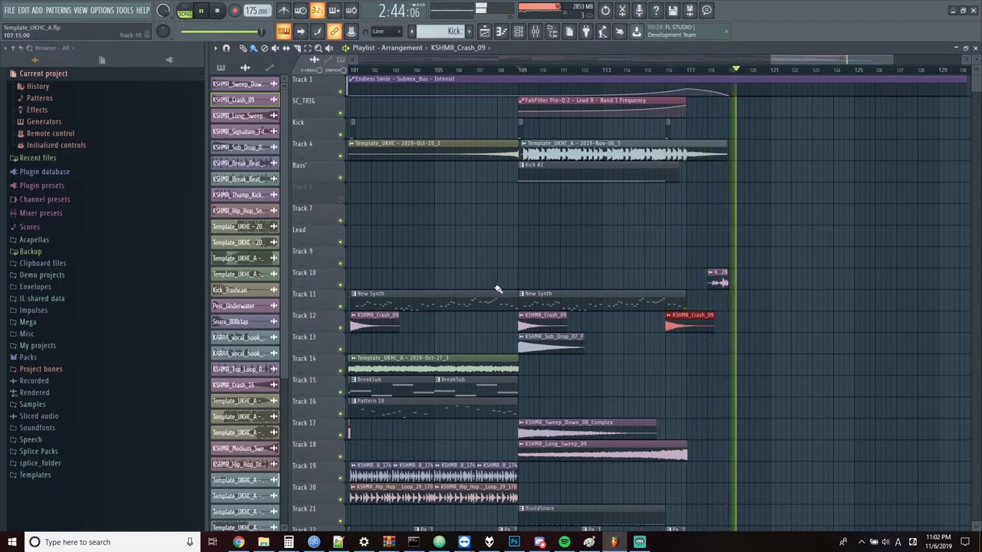
{"action": "key", "text": "space"}
{"action": "scroll", "coordinate": [563, 208], "scroll_direction": "down", "scroll_amount": 5}
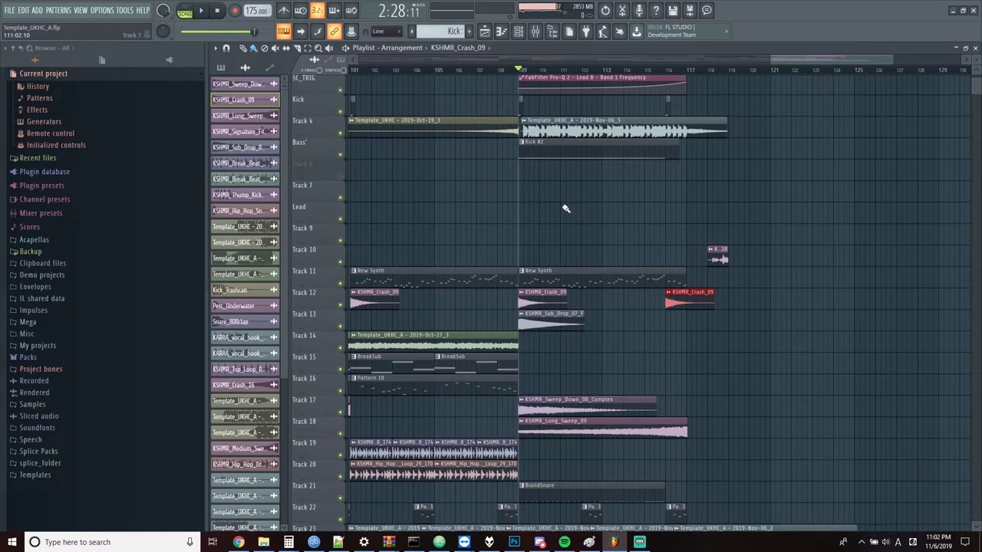
{"action": "scroll", "coordinate": [558, 194], "scroll_direction": "up", "scroll_amount": 5}
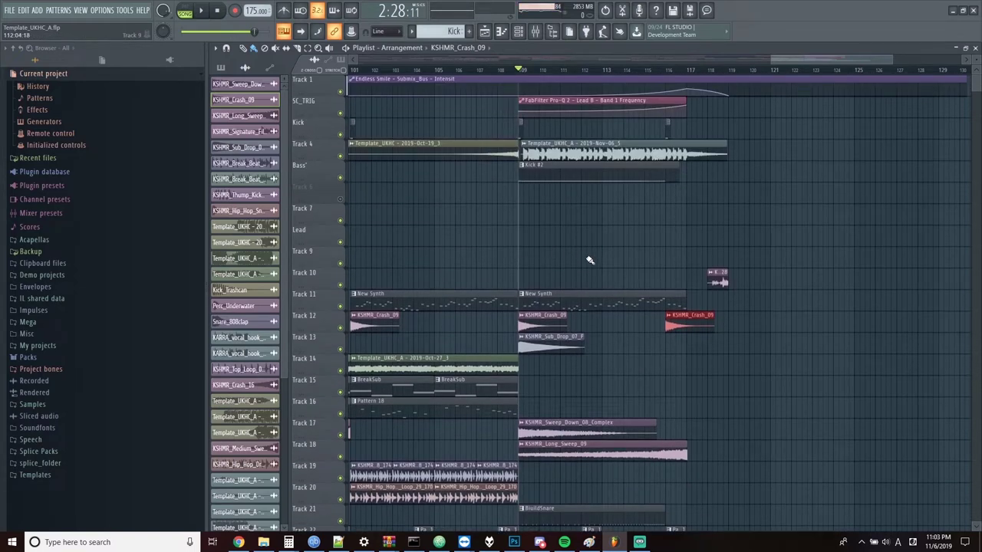
{"action": "scroll", "coordinate": [588, 260], "scroll_direction": "down", "scroll_amount": 3}
{"action": "double_click", "coordinate": [558, 237]}
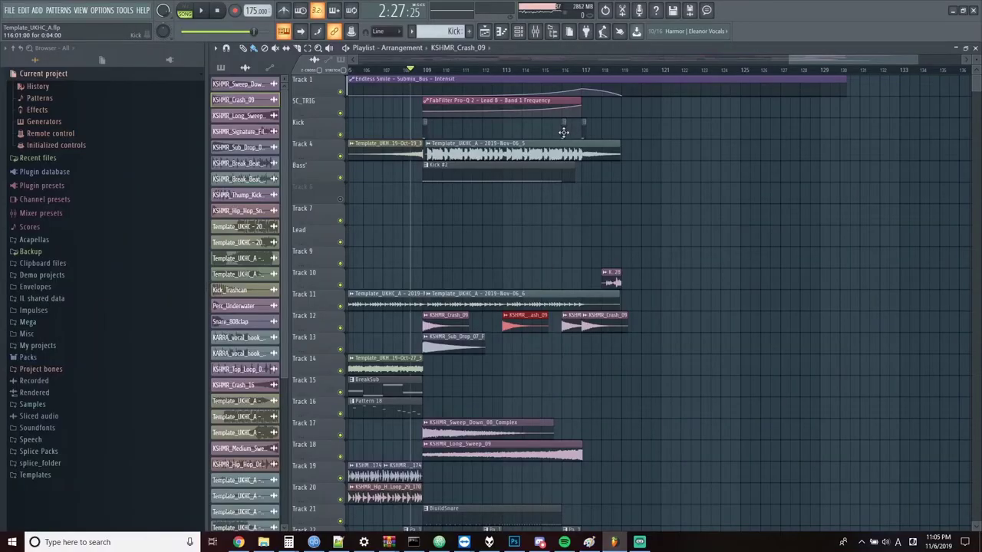
Add Kick clips on the Kick track at bars 113 and 114 and audition the build from about bar 111.
{"action": "left_click", "coordinate": [563, 133]}
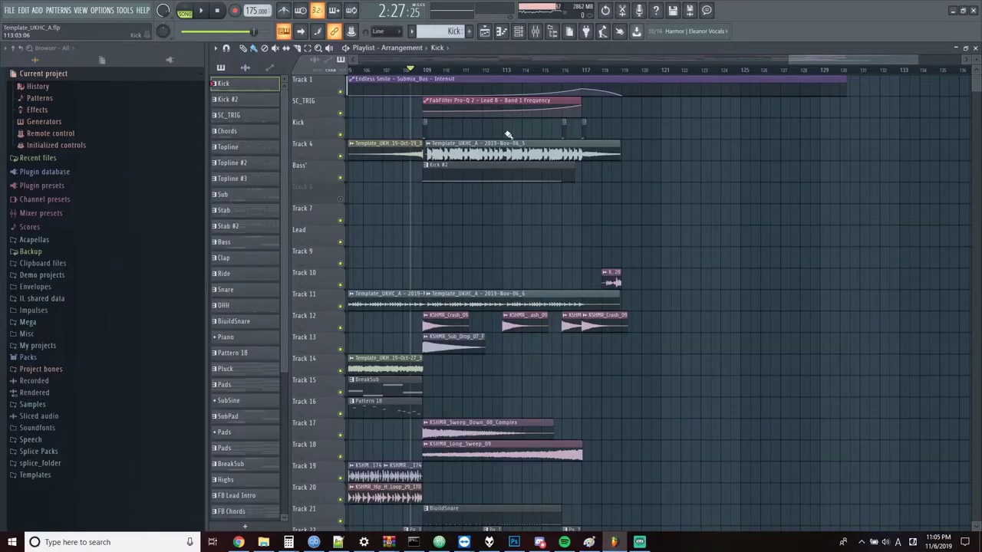
{"action": "left_click", "coordinate": [477, 70]}
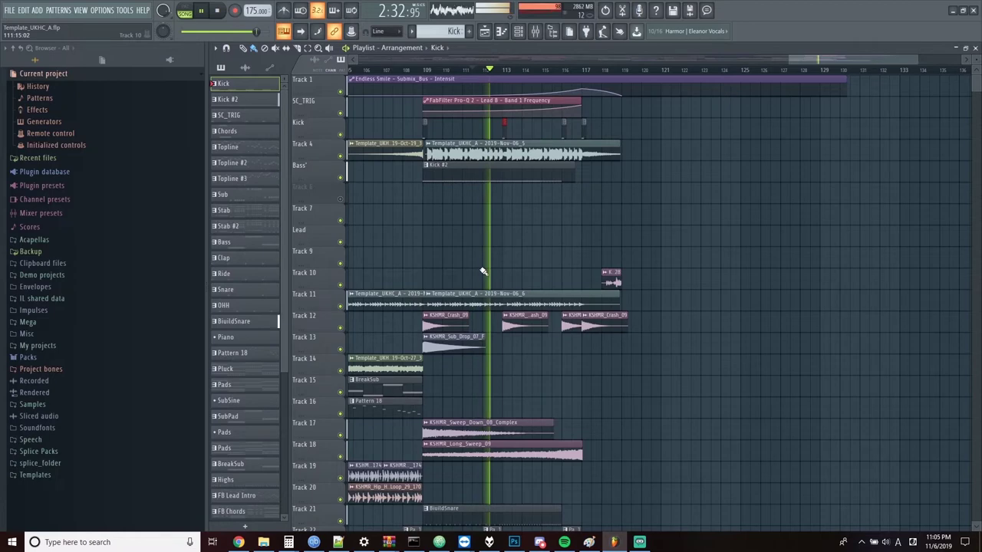
{"action": "scroll", "coordinate": [537, 261], "scroll_direction": "down", "scroll_amount": 6}
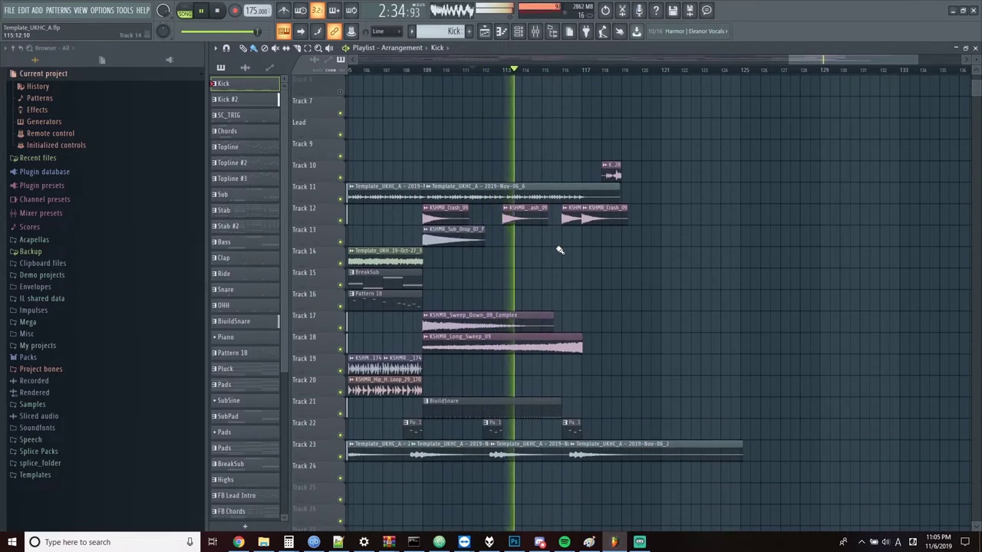
{"action": "scroll", "coordinate": [592, 285], "scroll_direction": "up", "scroll_amount": 5}
{"action": "scroll", "coordinate": [566, 230], "scroll_direction": "up", "scroll_amount": 2, "text": "ctrl"}
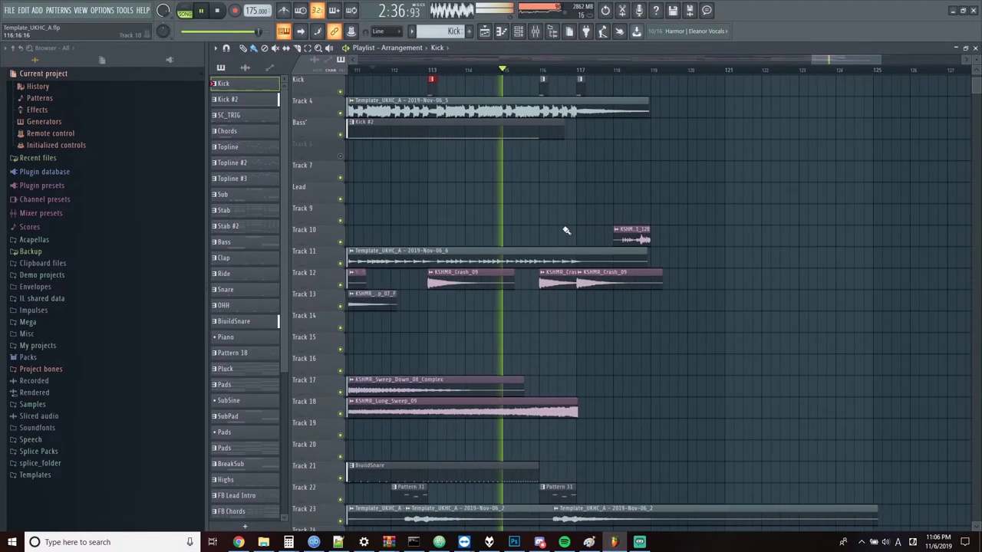
{"action": "key", "text": "space"}
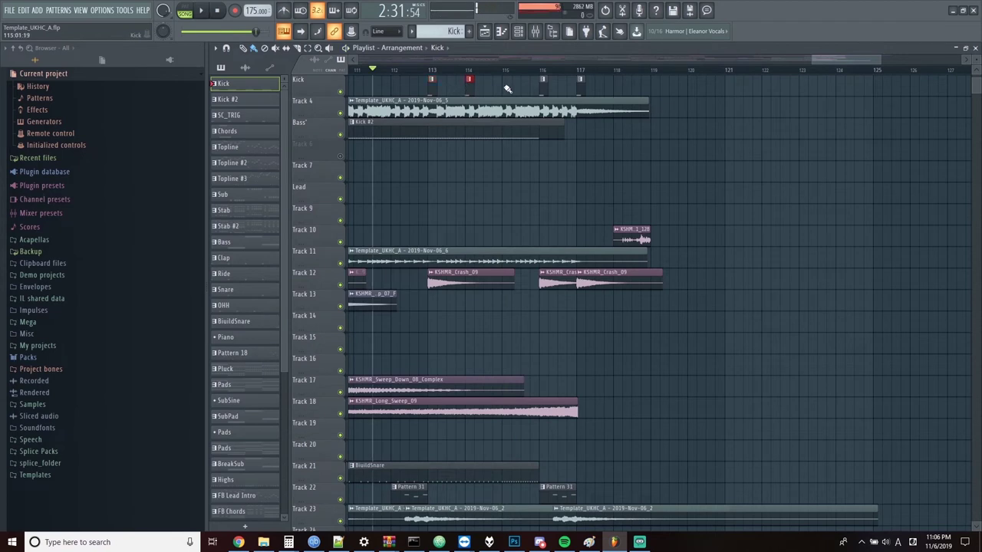
Add KSHMR_Crash_09 clips on Track 12 at bars 114 and 115, plus a Kick clip at bar 115, and audition the build.
{"action": "left_click", "coordinate": [485, 289]}
{"action": "left_click", "coordinate": [489, 319]}
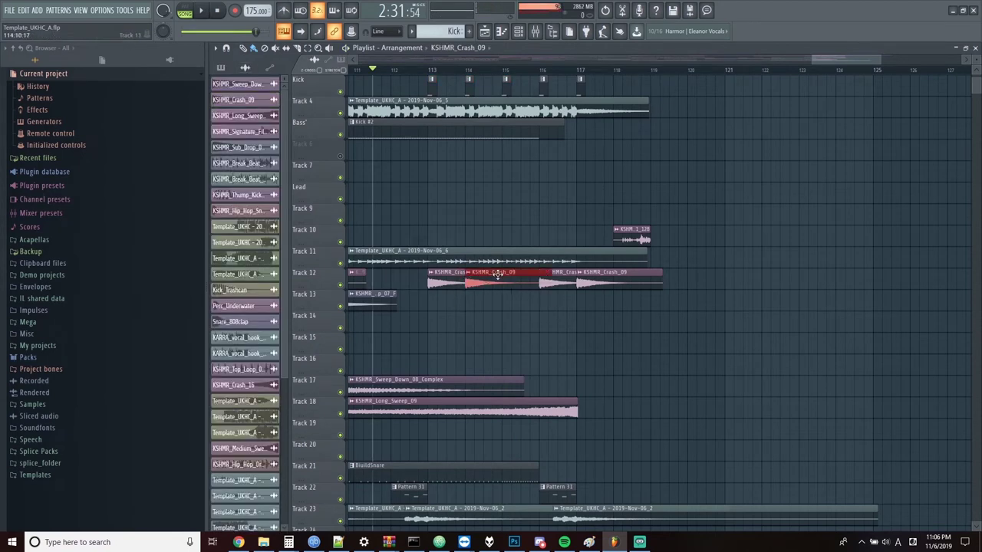
{"action": "key", "text": "space"}
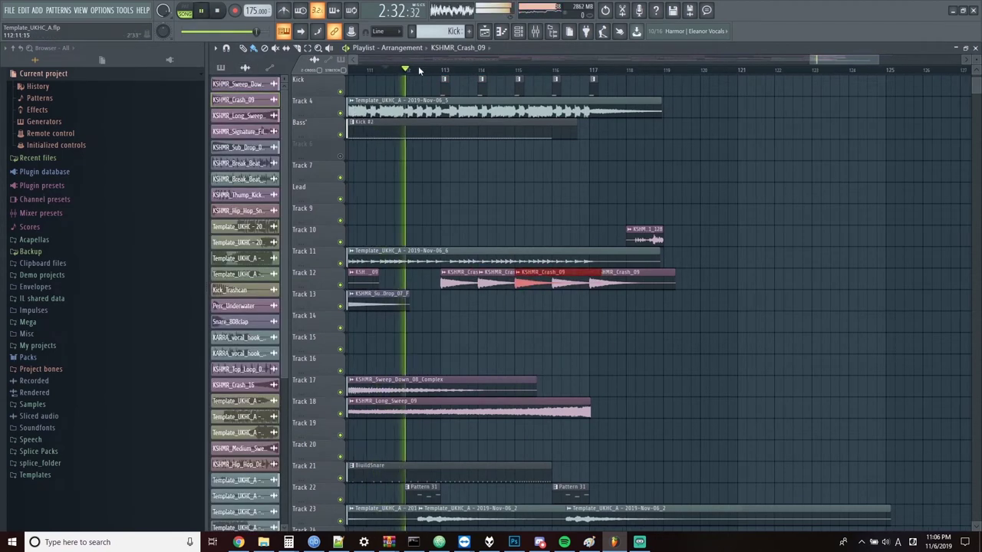
{"action": "scroll", "coordinate": [418, 66], "scroll_direction": "left", "scroll_amount": 1}
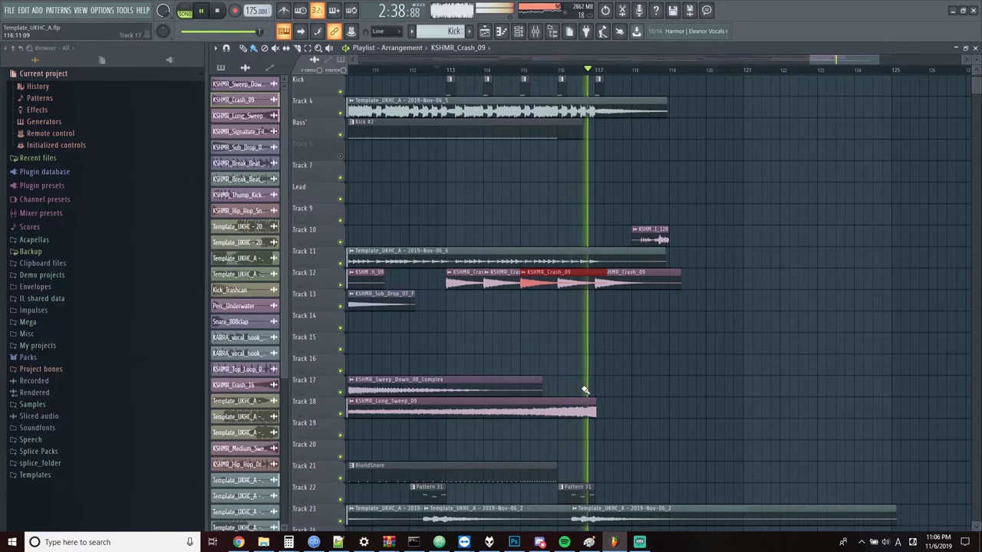
Fill bar 115 with shortened Kick clips every half beat and KSHMR_Crash_09 clips on every beat of Track 12.
{"action": "scroll", "coordinate": [525, 90], "scroll_direction": "up", "scroll_amount": 3}
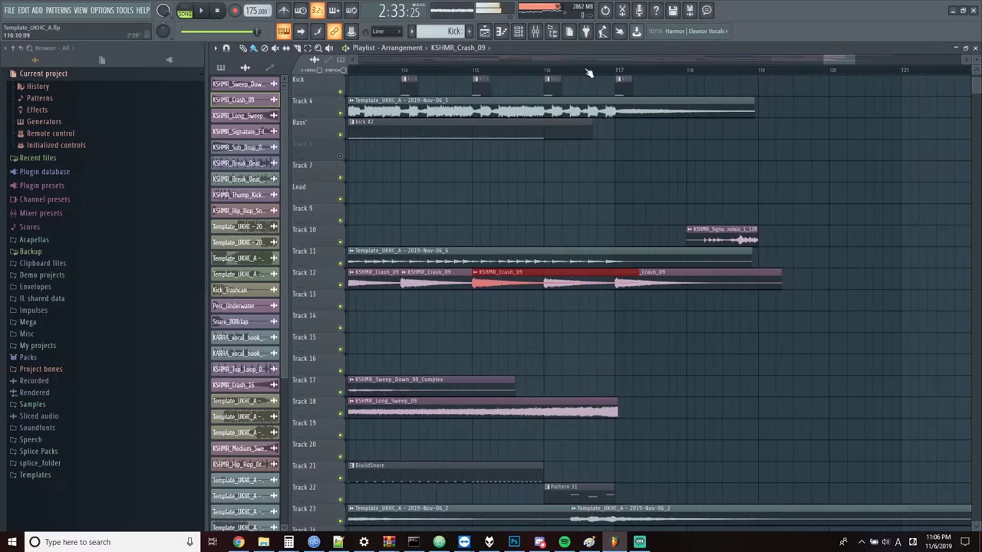
{"action": "left_click", "coordinate": [462, 90]}
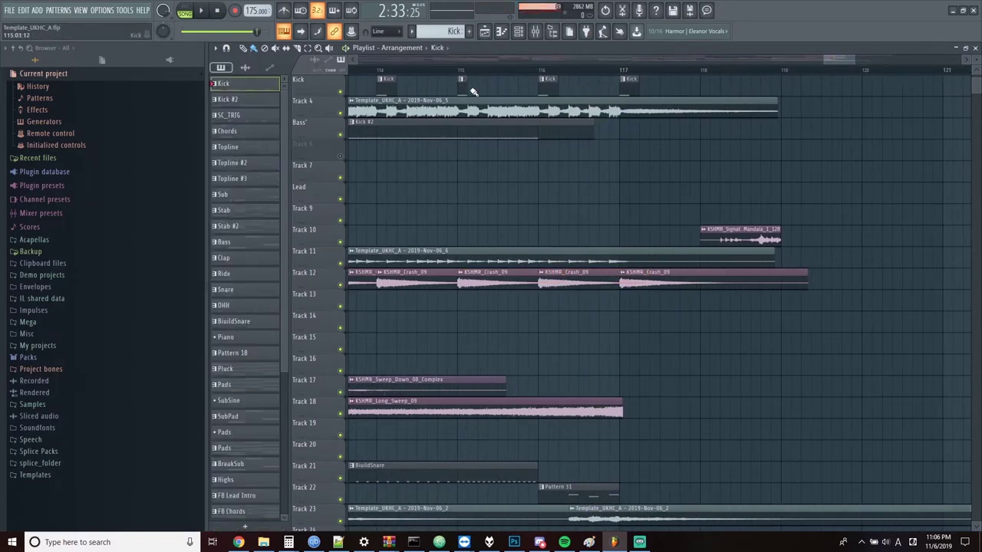
{"action": "left_click", "coordinate": [471, 281]}
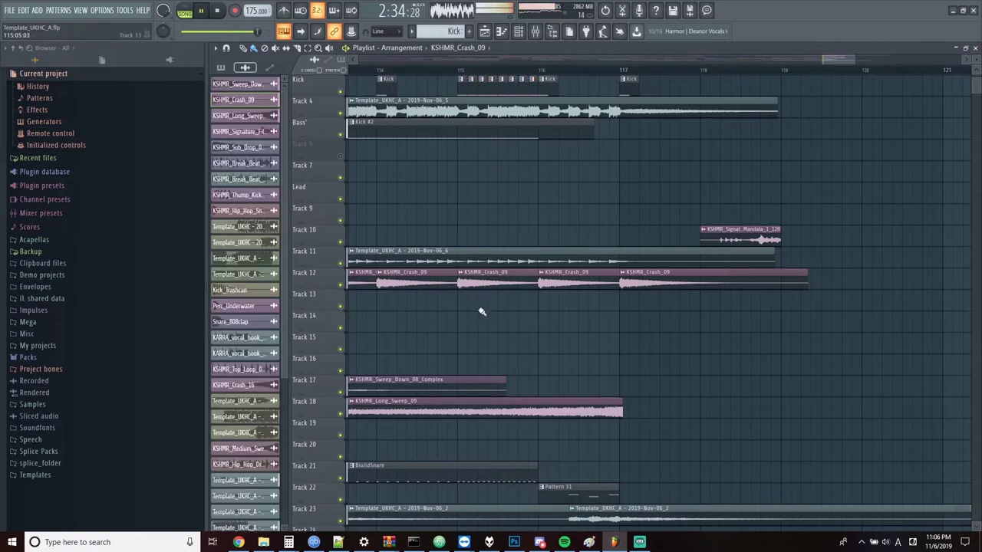
{"action": "left_click_drag", "start_coordinate": [482, 307], "coordinate": [502, 321]}
{"action": "right_click", "coordinate": [528, 323]}
{"action": "left_click_drag", "start_coordinate": [511, 288], "coordinate": [551, 286]}
Add a Kick clip and a shortened KSHMR_Crash_09 clip on the last beat before bar 117.
{"action": "left_click", "coordinate": [554, 84]}
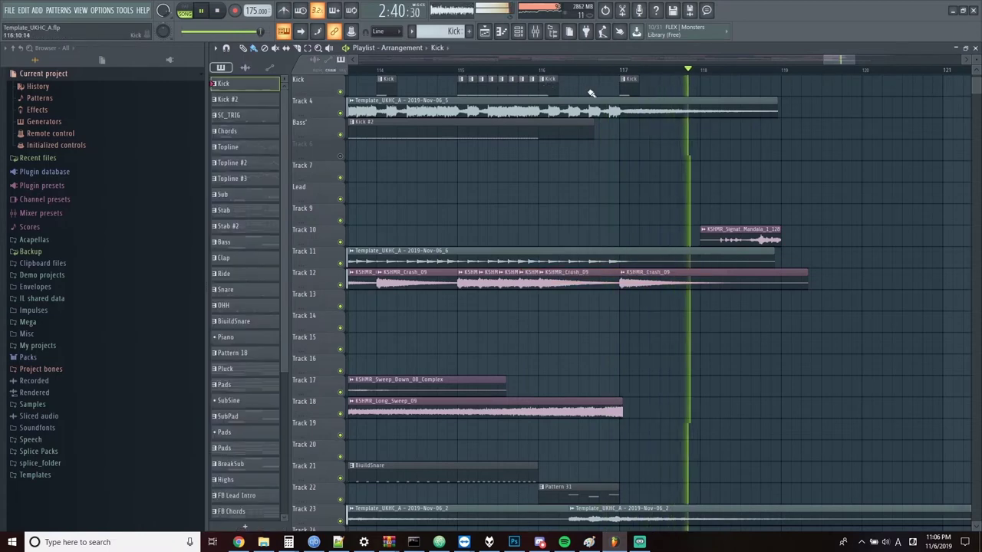
{"action": "left_click", "coordinate": [610, 88]}
{"action": "left_click", "coordinate": [615, 304]}
{"action": "right_click", "coordinate": [610, 304]}
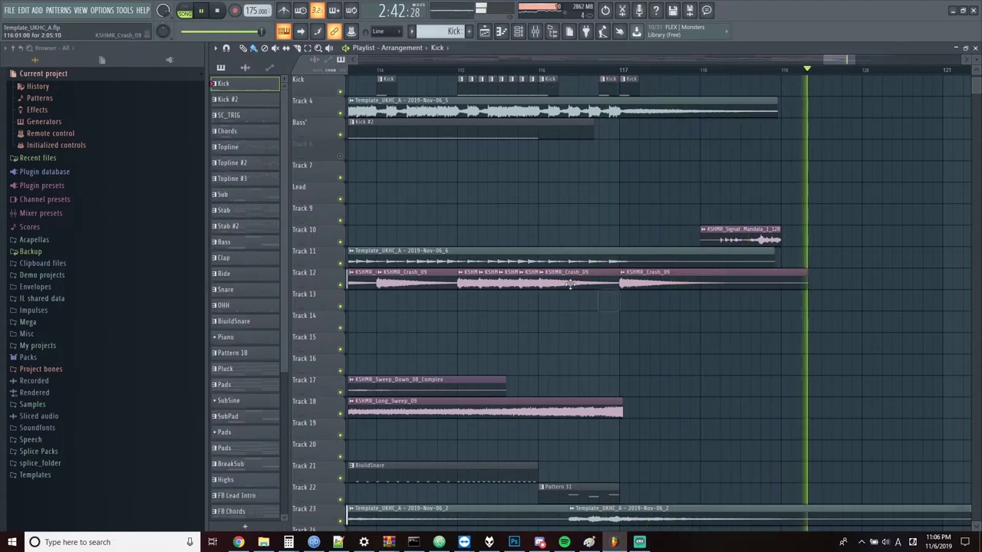
{"action": "left_click", "coordinate": [570, 285]}
{"action": "left_click", "coordinate": [605, 305]}
{"action": "left_click_drag", "start_coordinate": [793, 301], "coordinate": [611, 321]}
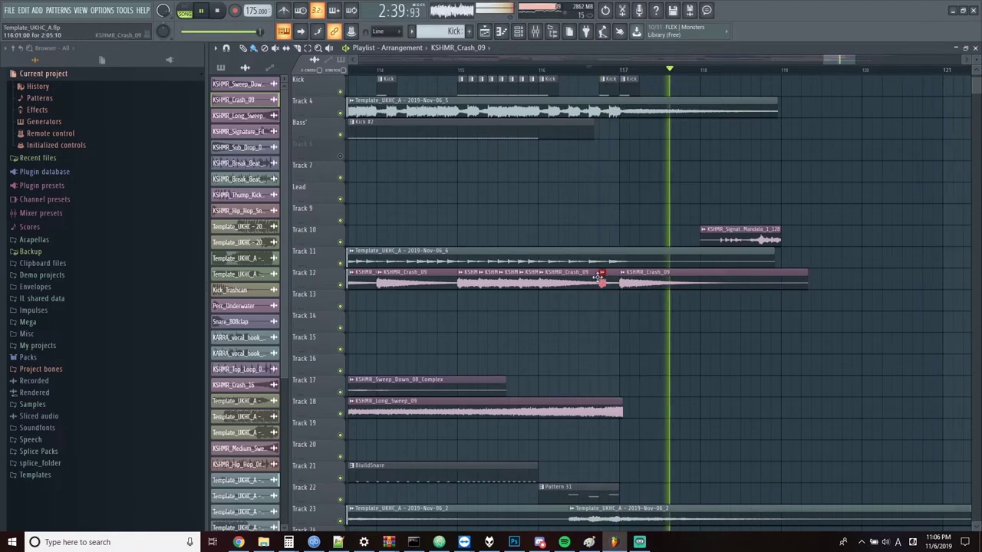
Place KSHMR_Medium_Sweep_10 on Track 16 ending at bar 119 and Template_UKHC_A - 2019-Nov-06_5 on Track 4 at bar 119 with Line snapping.
{"action": "scroll", "coordinate": [598, 282], "scroll_direction": "down", "scroll_amount": 4}
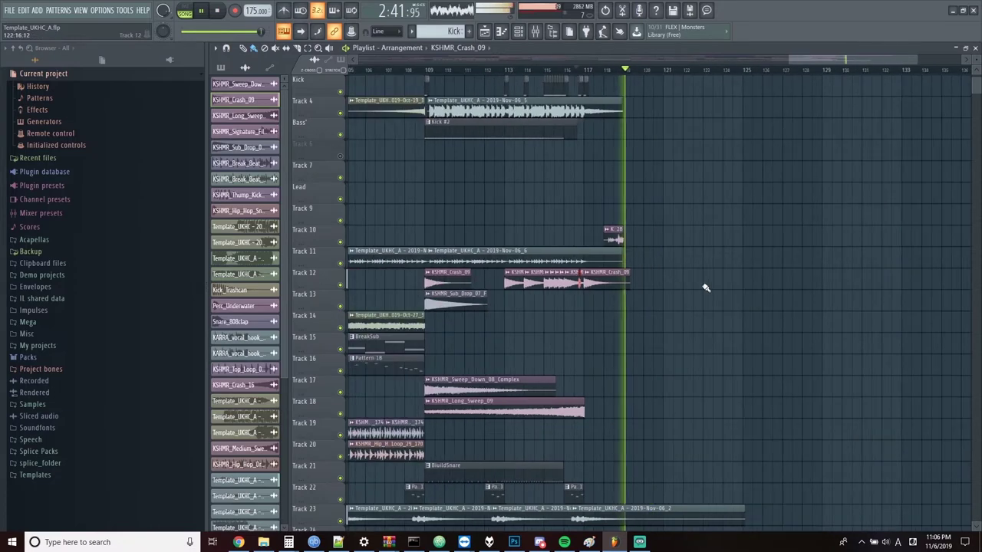
{"action": "scroll", "coordinate": [755, 200], "scroll_direction": "down", "scroll_amount": 3}
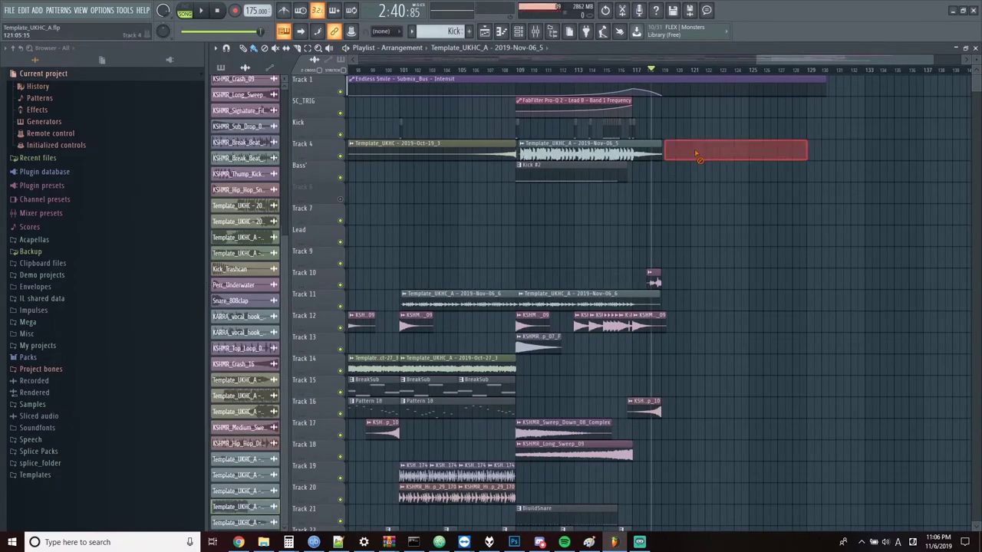
{"action": "left_click", "coordinate": [396, 30]}
{"action": "left_click", "coordinate": [392, 34]}
{"action": "scroll", "coordinate": [695, 186], "scroll_direction": "up", "scroll_amount": 5}
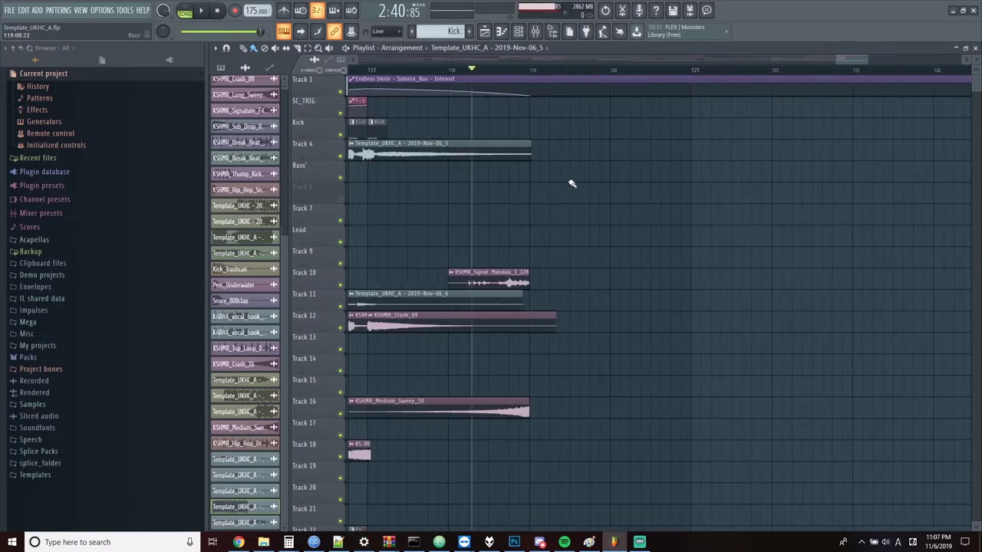
{"action": "left_click_drag", "start_coordinate": [570, 178], "coordinate": [545, 153]}
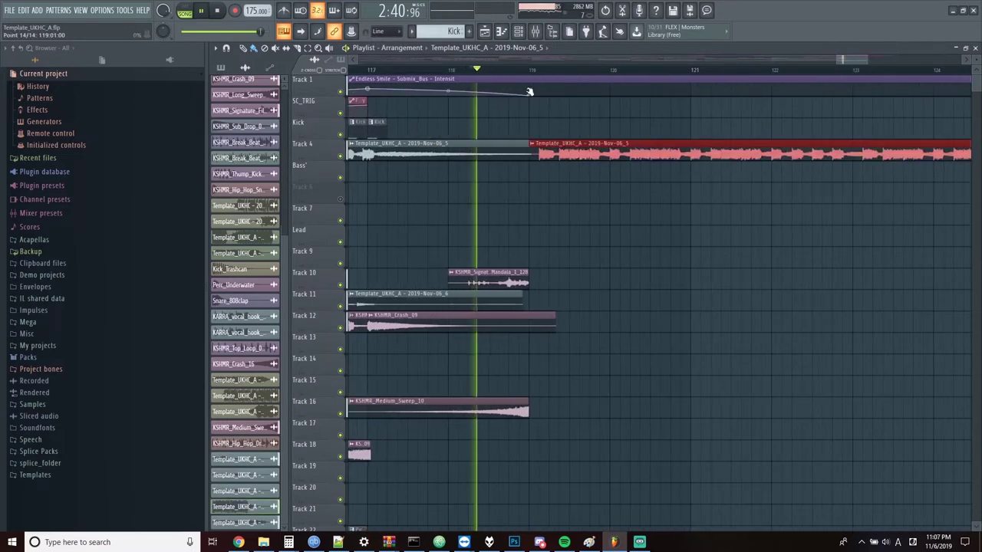
Add Kick clips on the Kick track at bars 119 through 125 and at bar 127.
{"action": "scroll", "coordinate": [734, 263], "scroll_direction": "down", "scroll_amount": 3}
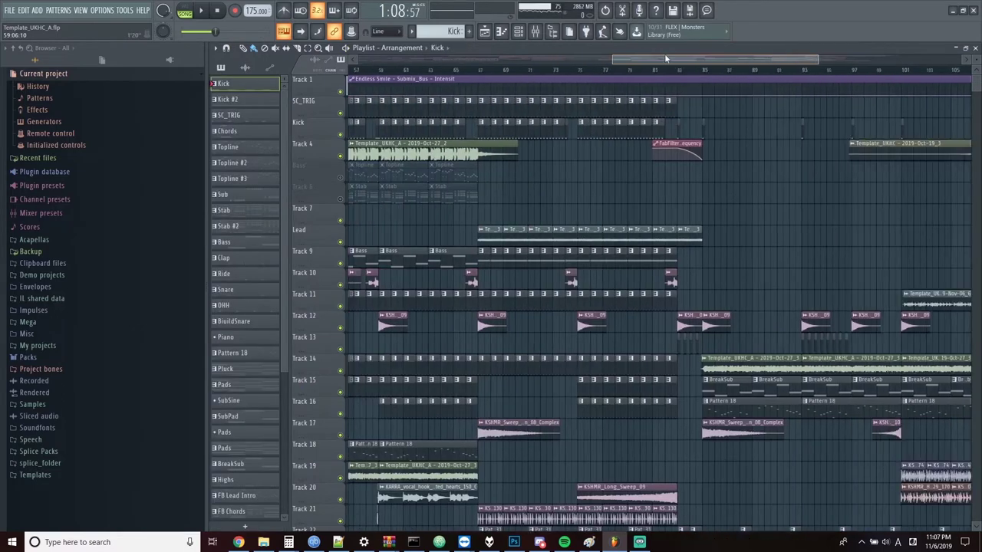
{"action": "scroll", "coordinate": [706, 56], "scroll_direction": "up", "scroll_amount": 4}
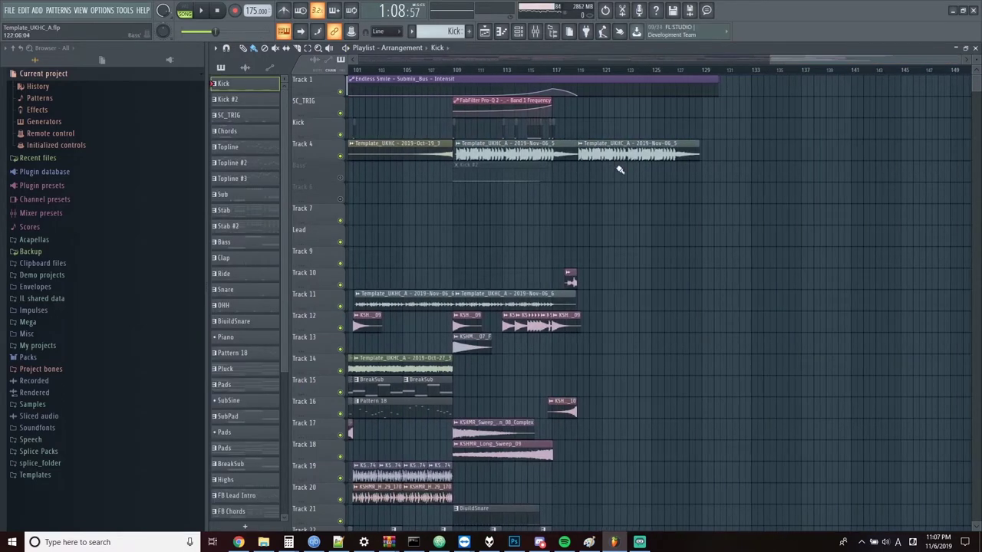
{"action": "scroll", "coordinate": [620, 170], "scroll_direction": "up", "scroll_amount": 3}
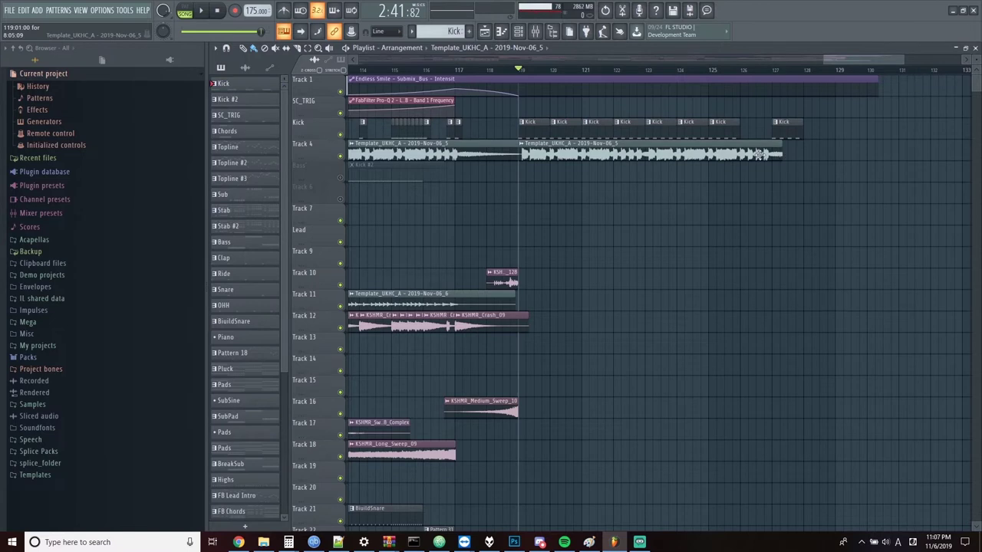
Place another Template_UKHC_A - 2019-Nov-06_5 clip on Track 4 at 127:05, trim the preceding clip before it, and audition the join.
{"action": "left_click", "coordinate": [759, 154]}
{"action": "left_click", "coordinate": [799, 158]}
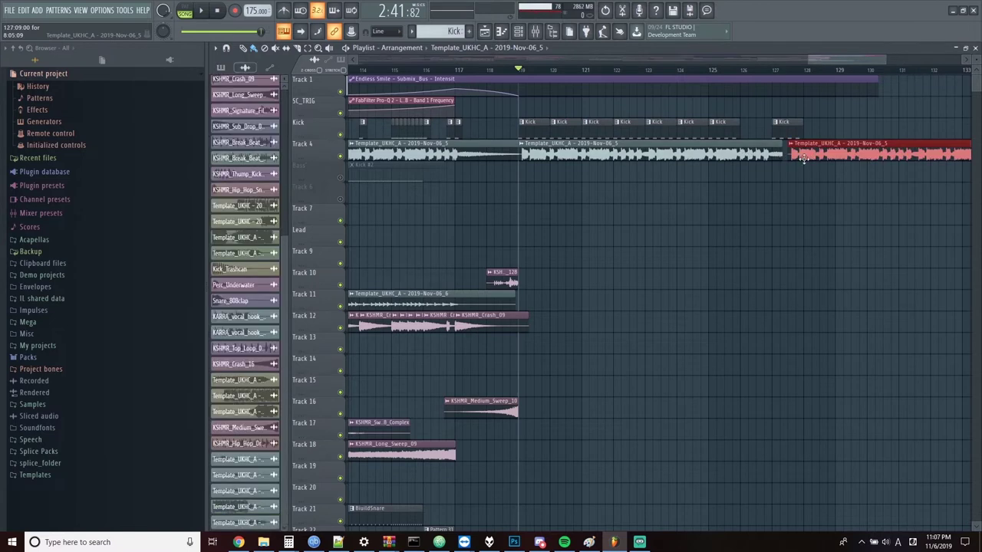
{"action": "scroll", "coordinate": [752, 164], "scroll_direction": "up", "scroll_amount": 5}
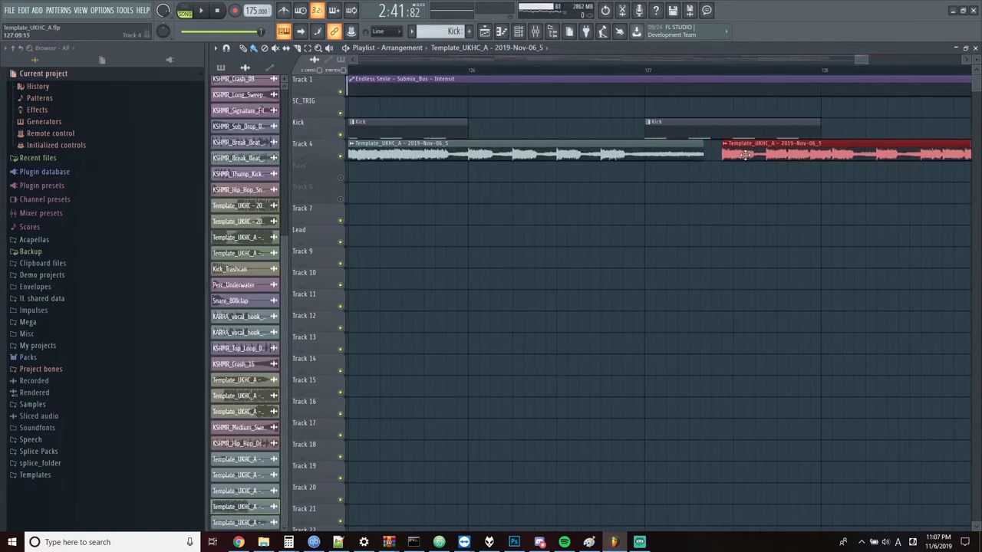
{"action": "left_click_drag", "start_coordinate": [700, 152], "coordinate": [687, 150]}
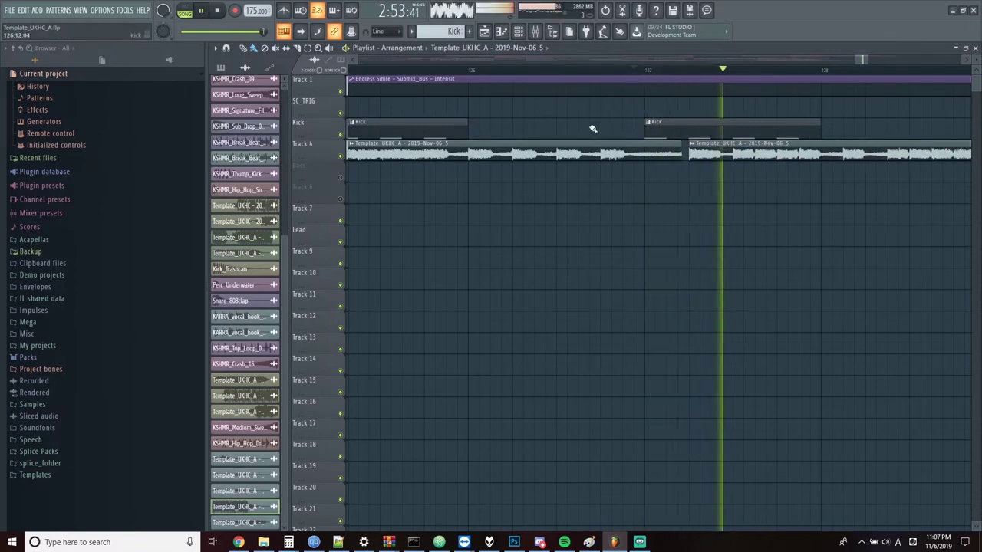
{"action": "key", "text": "space"}
With snapping off, close the gap between the two Template_UKHC_A - 2019-Nov-06_5 clips near bar 127, and restore Line snapping.
{"action": "left_click", "coordinate": [391, 34]}
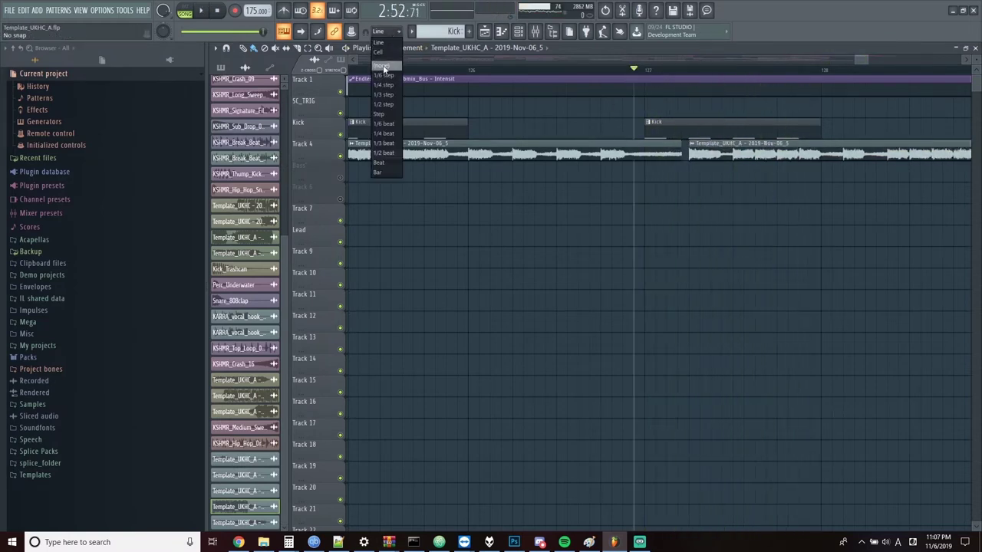
{"action": "left_click", "coordinate": [383, 66]}
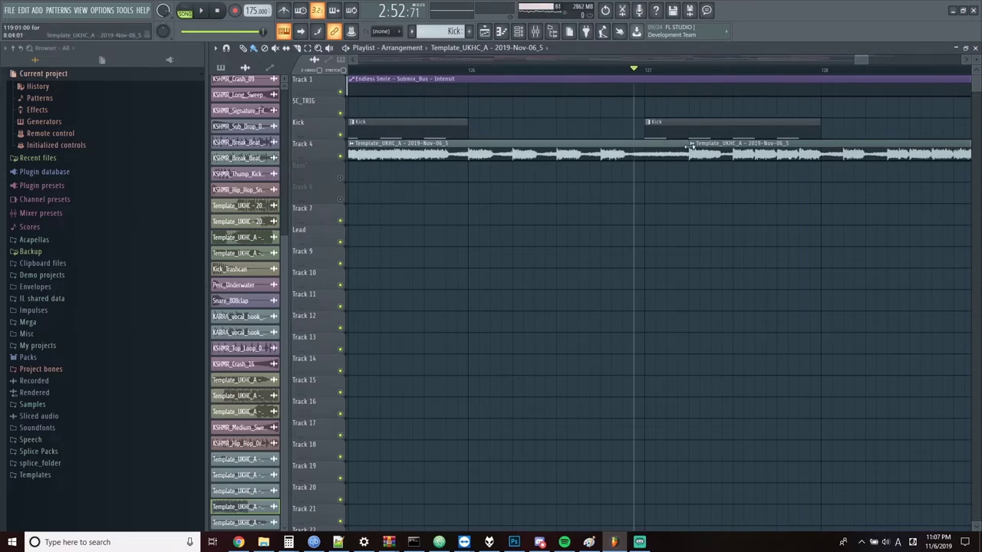
{"action": "key", "text": "space"}
{"action": "scroll", "coordinate": [738, 208], "scroll_direction": "down", "scroll_amount": 3}
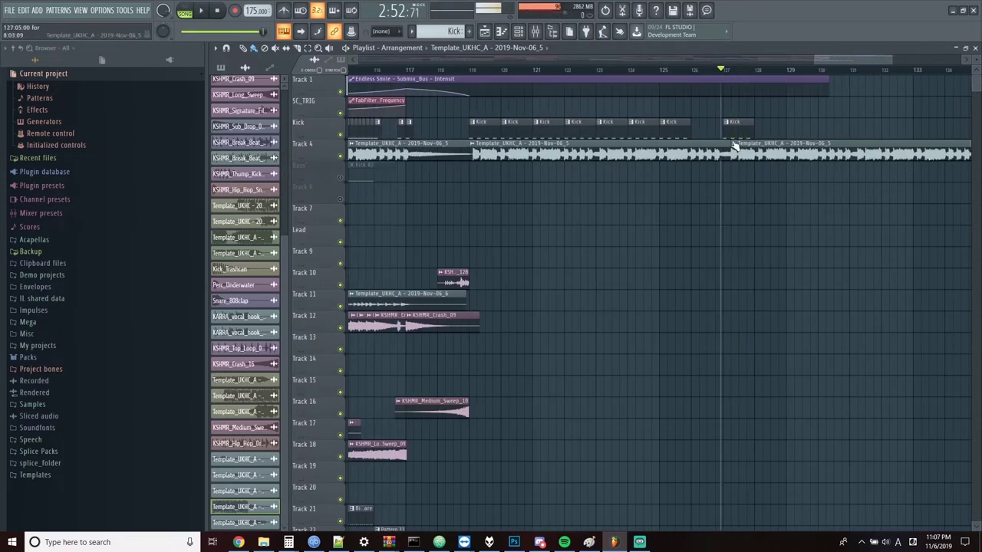
{"action": "left_click", "coordinate": [396, 32]}
{"action": "left_click", "coordinate": [383, 45]}
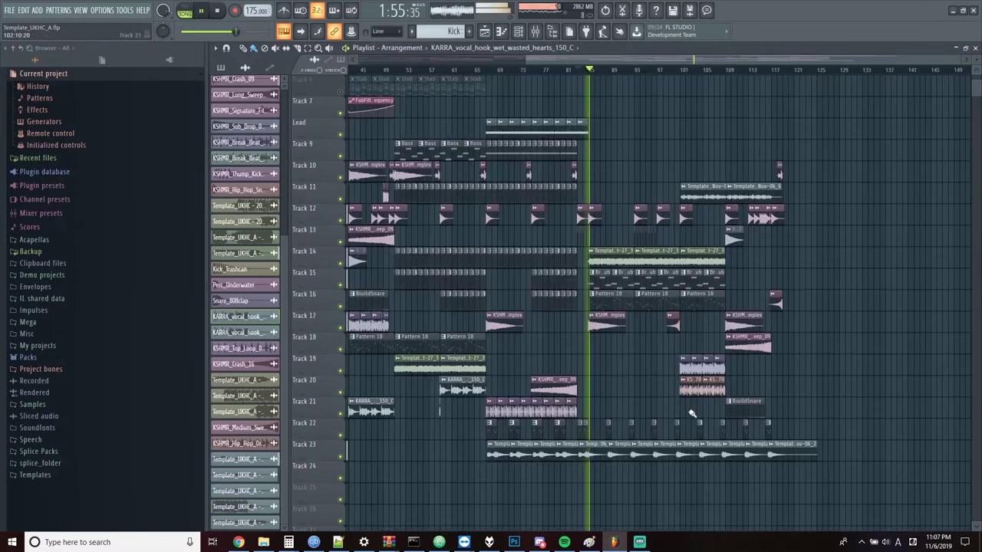
Place KARRA_vocal_hook_wet_wasted_hearts_150_C on Track 18 at bar 93 and audition it within the break.
{"action": "scroll", "coordinate": [675, 399], "scroll_direction": "up", "scroll_amount": 3}
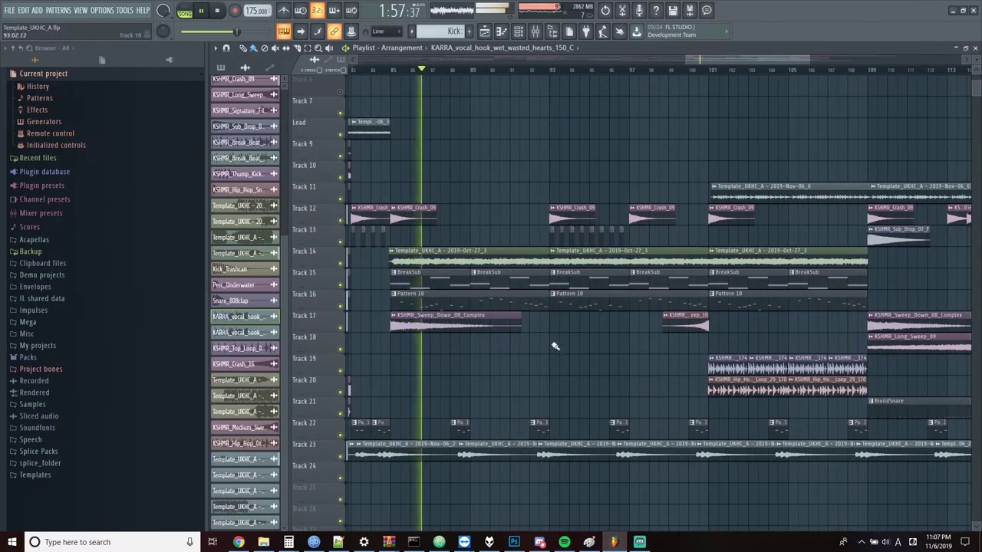
{"action": "left_click", "coordinate": [555, 347]}
{"action": "scroll", "coordinate": [724, 323], "scroll_direction": "down", "scroll_amount": 2}
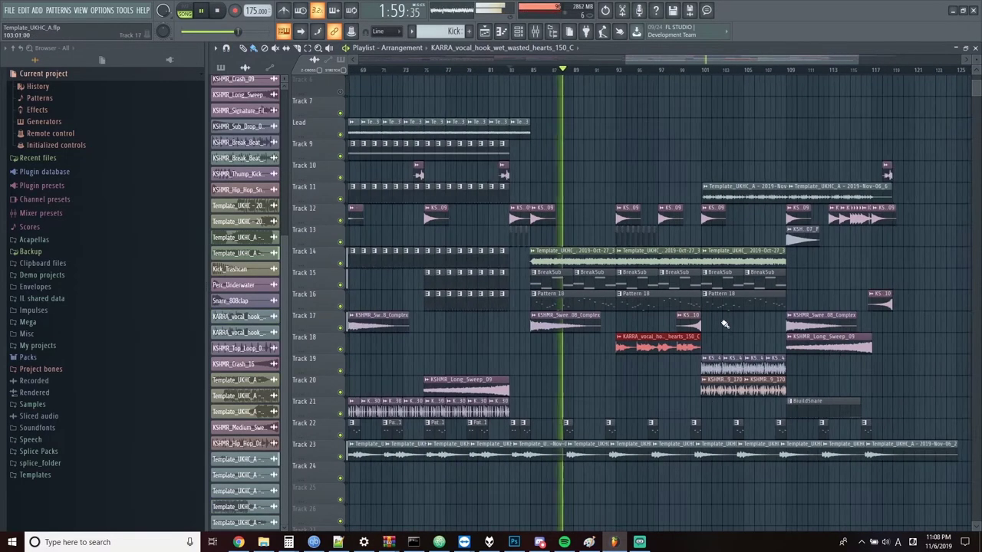
{"action": "scroll", "coordinate": [725, 324], "scroll_direction": "up", "scroll_amount": 2}
{"action": "left_click", "coordinate": [516, 69]}
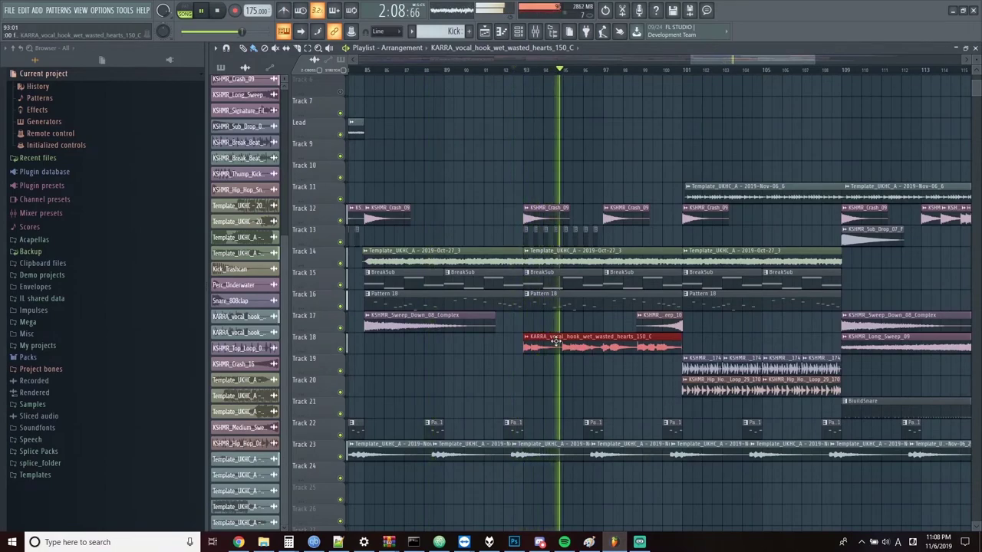
{"action": "scroll", "coordinate": [651, 375], "scroll_direction": "down", "scroll_amount": 2}
{"action": "scroll", "coordinate": [646, 379], "scroll_direction": "up", "scroll_amount": 4}
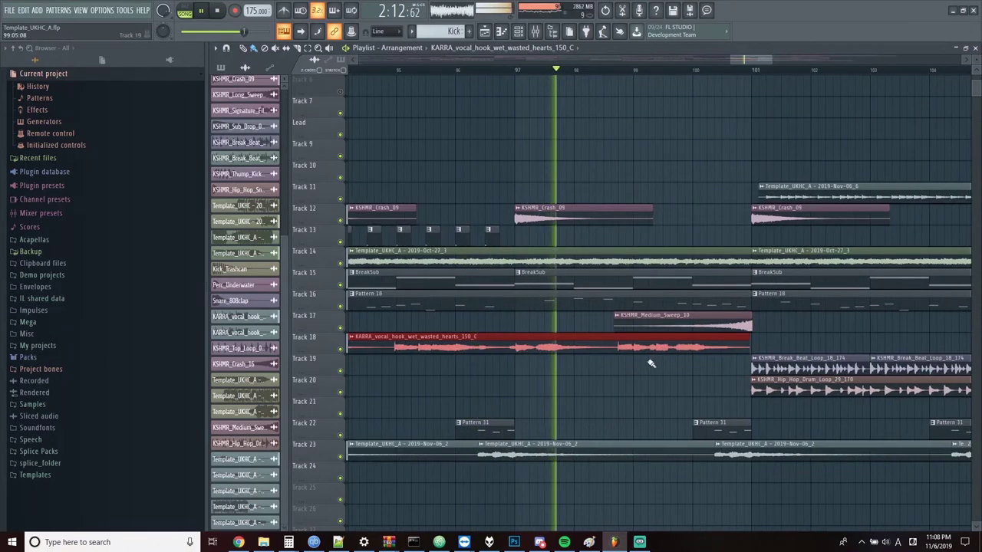
{"action": "scroll", "coordinate": [649, 366], "scroll_direction": "down", "scroll_amount": 2}
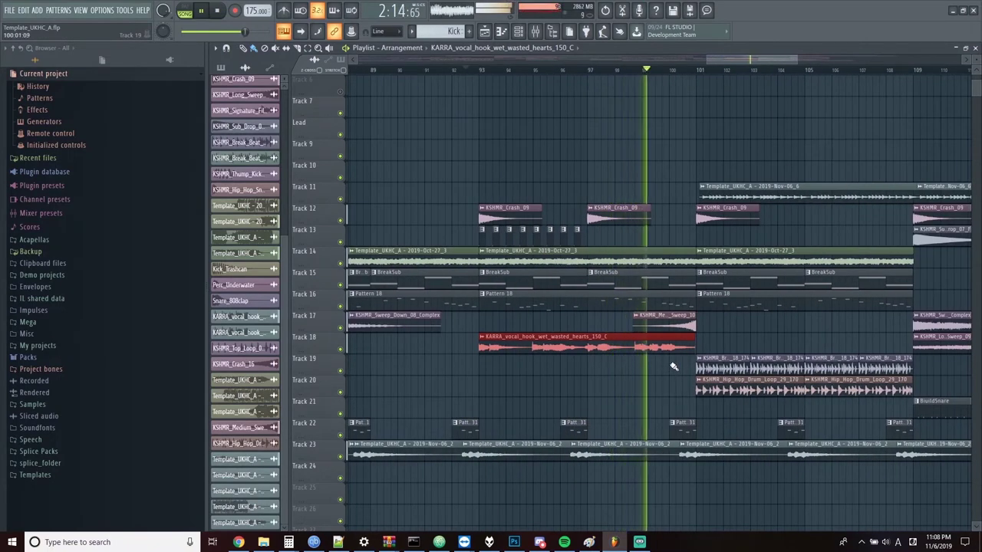
Move the KARRA_vocal_hook_wet_wasted_hearts_150_C clip on Track 18 to bar 101 and audition it from there.
{"action": "scroll", "coordinate": [667, 376], "scroll_direction": "down", "scroll_amount": 2}
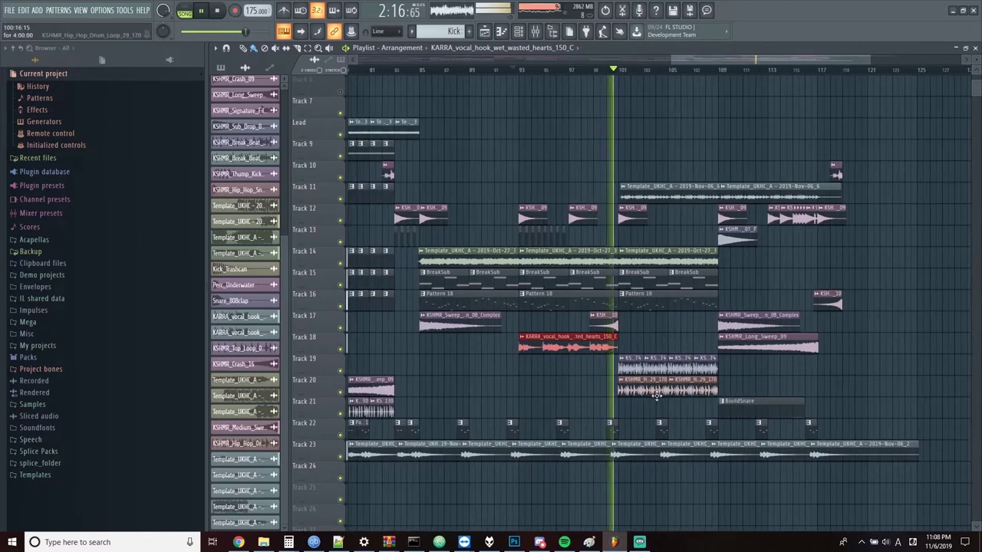
{"action": "right_click", "coordinate": [594, 348]}
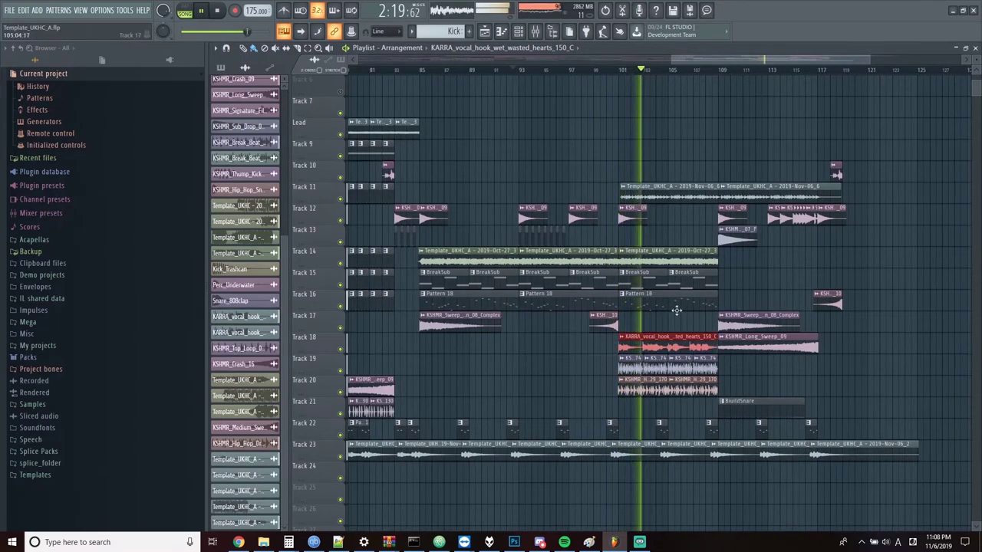
{"action": "left_click", "coordinate": [623, 71]}
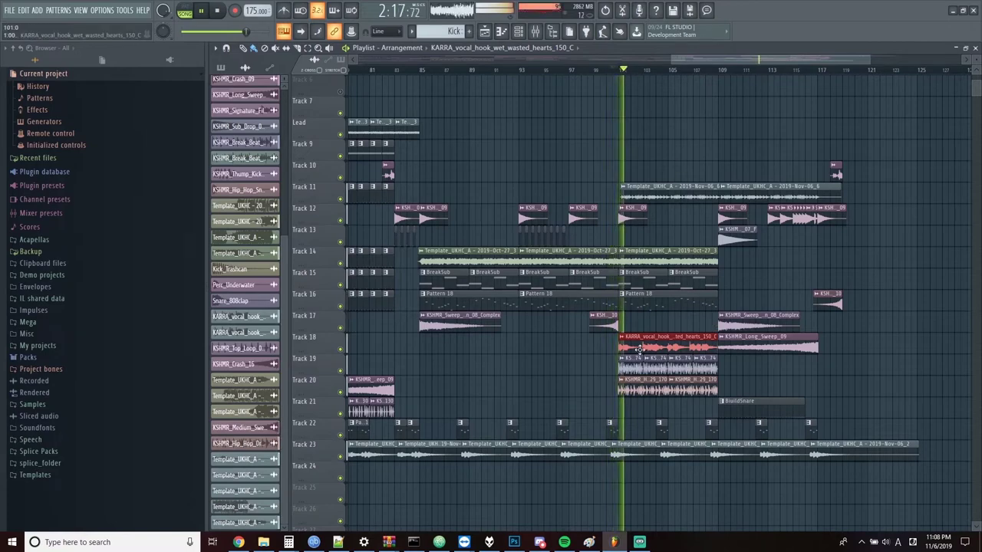
Add four consecutive Bass pattern clips on the Lead track, aligned to start at bar 119, and audition them.
{"action": "scroll", "coordinate": [642, 349], "scroll_direction": "up", "scroll_amount": 2}
{"action": "scroll", "coordinate": [571, 340], "scroll_direction": "down", "scroll_amount": 2}
{"action": "scroll", "coordinate": [862, 387], "scroll_direction": "up", "scroll_amount": 1}
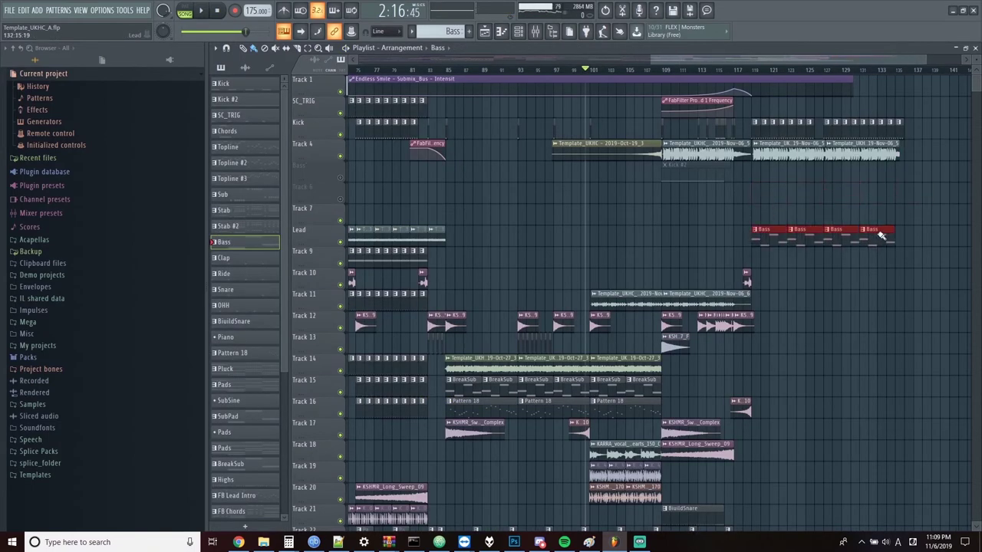
{"action": "scroll", "coordinate": [779, 242], "scroll_direction": "up", "scroll_amount": 2}
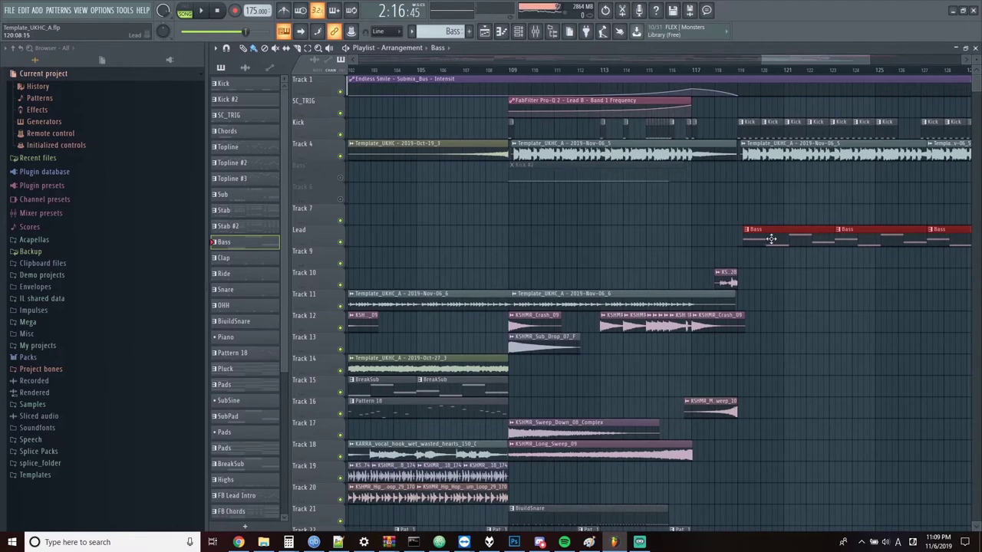
{"action": "key", "text": "space"}
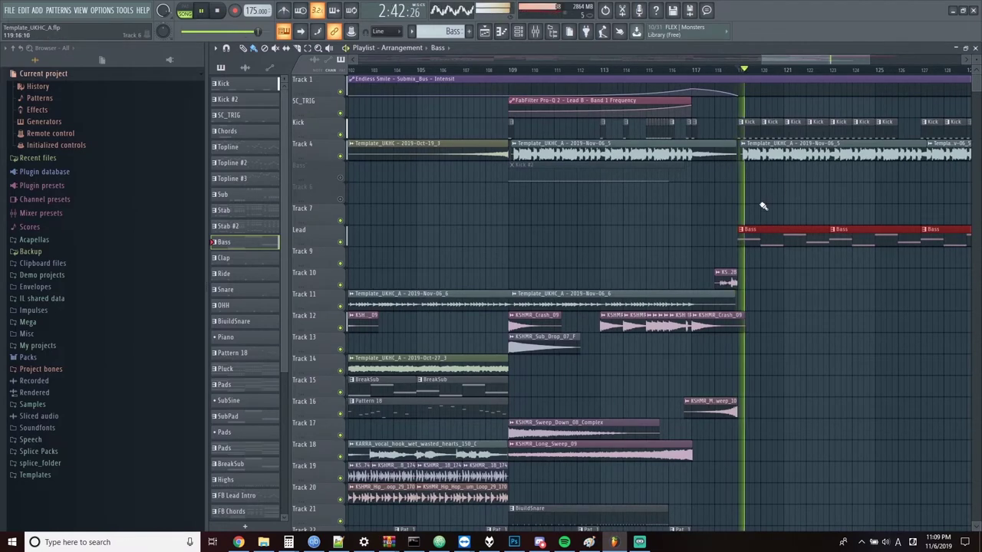
Place a KSHMR_Crash_09 clip on Track 12 at bar 119 and audition the drop's start.
{"action": "left_click", "coordinate": [527, 323]}
{"action": "left_click", "coordinate": [749, 351]}
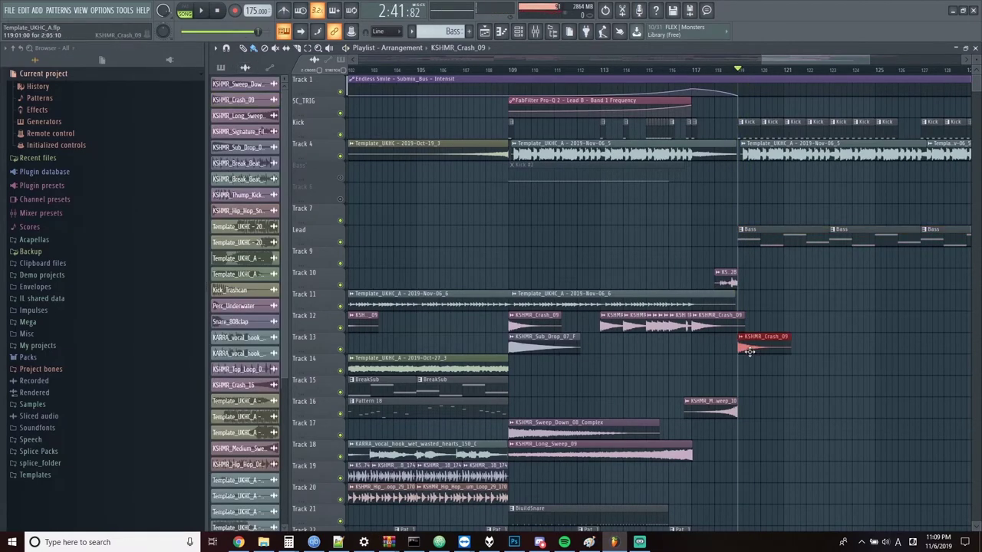
{"action": "key", "text": "space"}
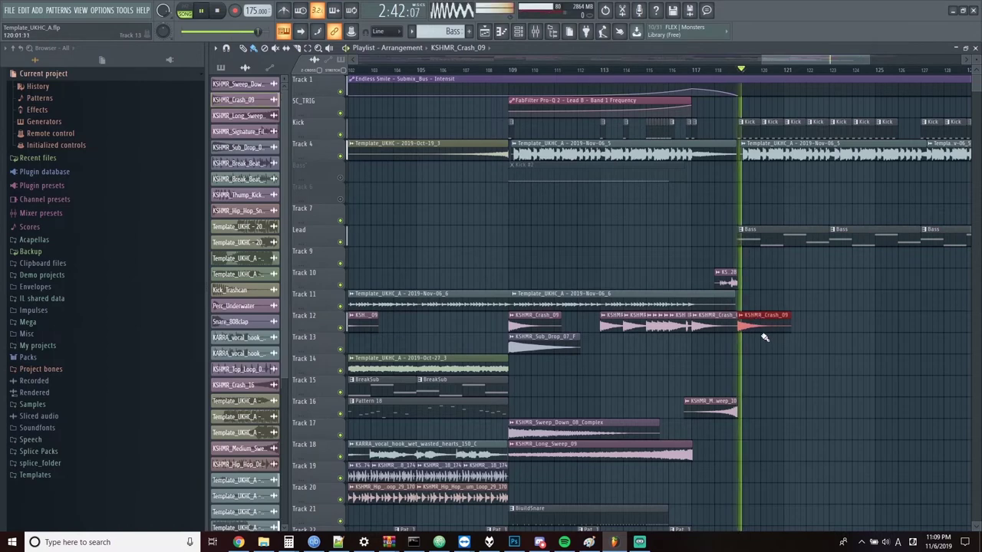
Place Template_UKHC_A - 2019-Oct-27_3 clips back to back on Track 14 at bars 119 and 127.
{"action": "scroll", "coordinate": [783, 340], "scroll_direction": "down", "scroll_amount": 4}
{"action": "scroll", "coordinate": [783, 339], "scroll_direction": "down", "scroll_amount": 3}
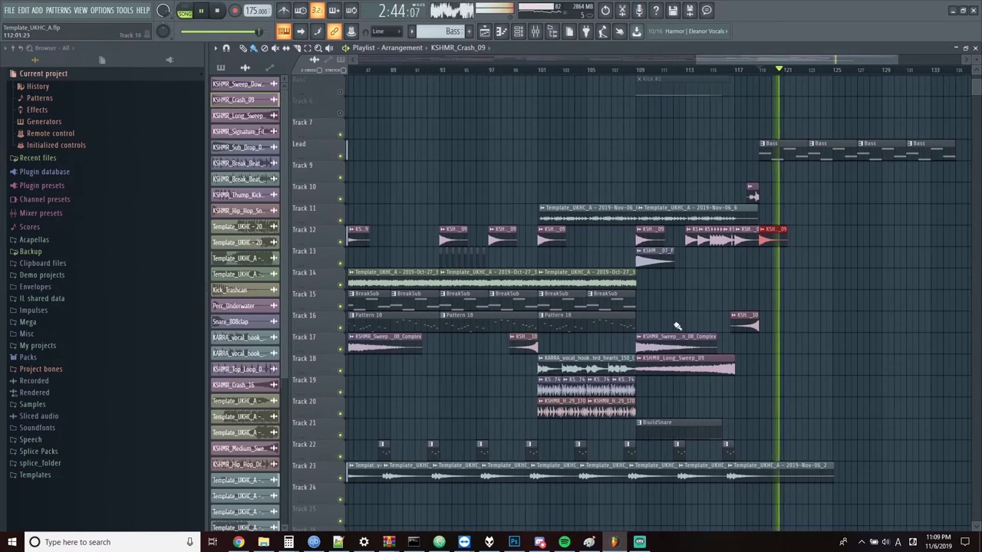
{"action": "key", "text": "space"}
{"action": "scroll", "coordinate": [773, 280], "scroll_direction": "up", "scroll_amount": 3}
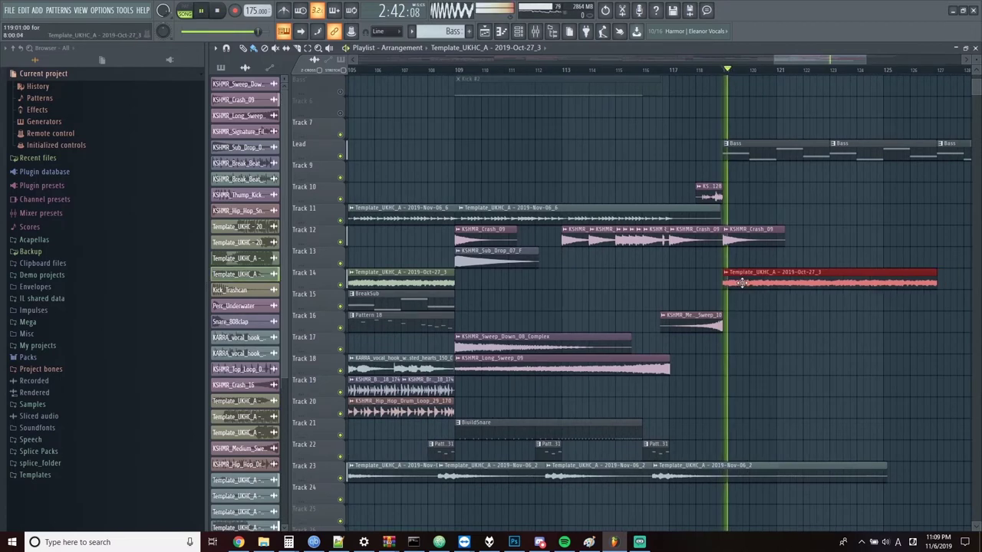
{"action": "scroll", "coordinate": [509, 314], "scroll_direction": "down", "scroll_amount": 3}
{"action": "key", "text": "ctrl+b"}
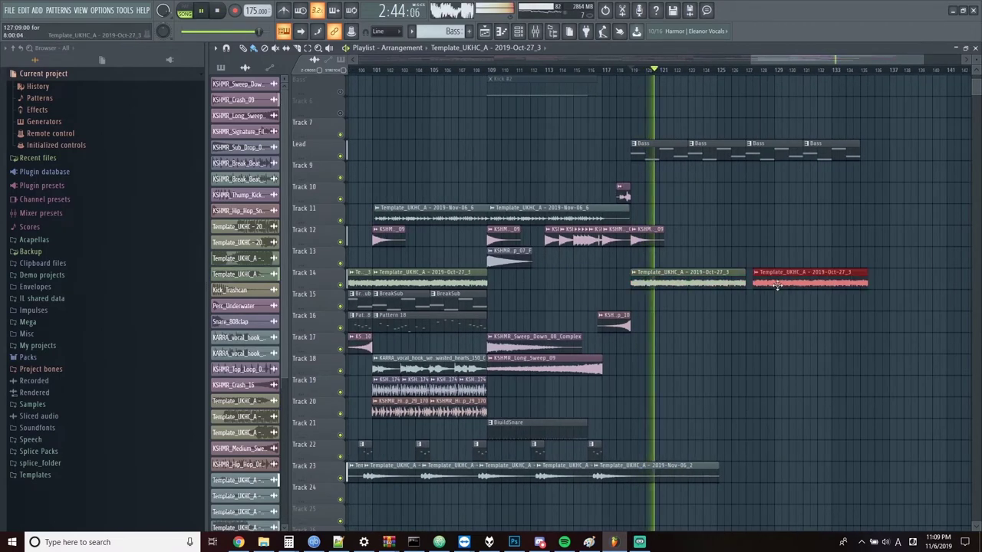
{"action": "left_click_drag", "start_coordinate": [777, 285], "coordinate": [772, 284]}
{"action": "scroll", "coordinate": [745, 307], "scroll_direction": "down", "scroll_amount": 1}
{"action": "key", "text": "space"}
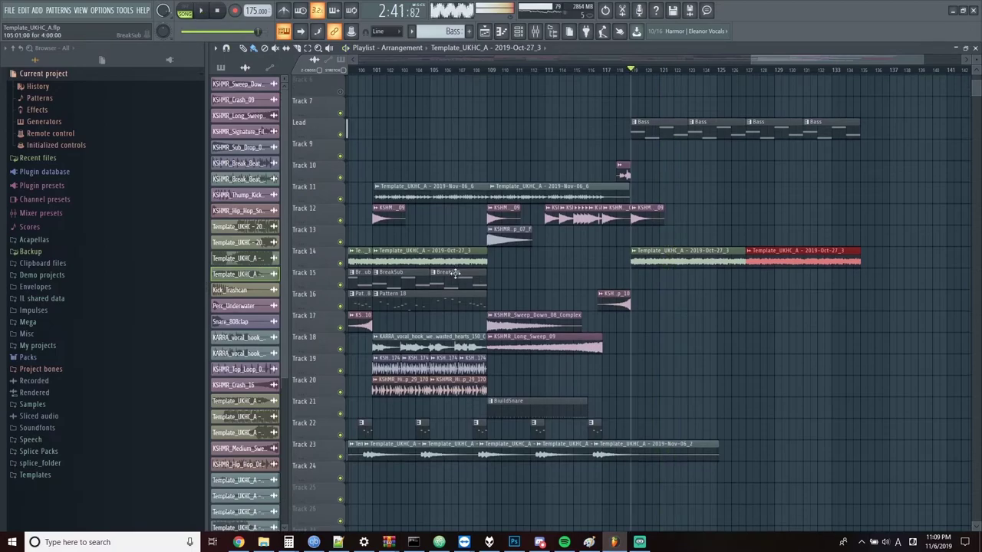
Fill Track 11 with Clap clips from bar 119 through bar 133 and audition them.
{"action": "scroll", "coordinate": [688, 320], "scroll_direction": "down", "scroll_amount": 3}
{"action": "scroll", "coordinate": [675, 296], "scroll_direction": "up", "scroll_amount": 4}
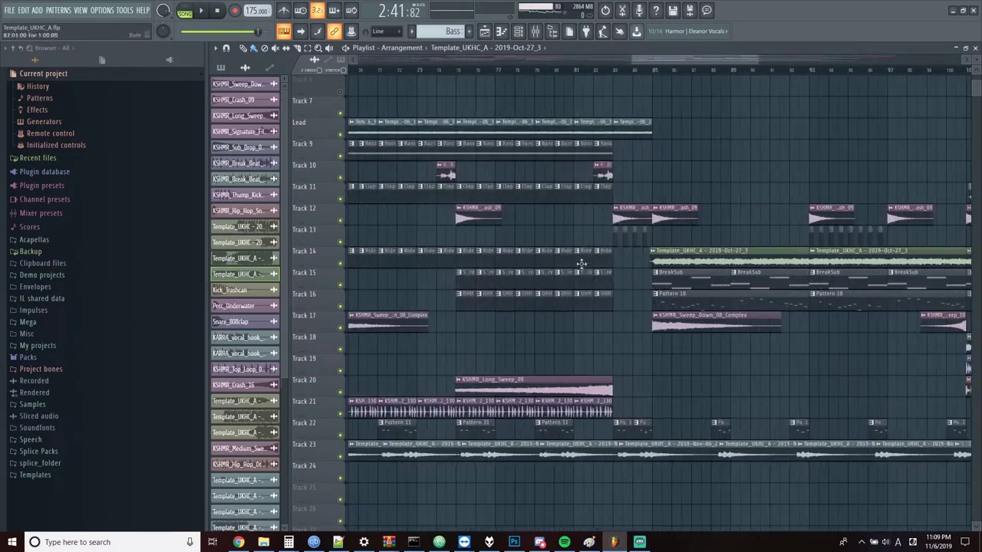
{"action": "scroll", "coordinate": [533, 264], "scroll_direction": "down", "scroll_amount": 2}
{"action": "scroll", "coordinate": [532, 264], "scroll_direction": "down", "scroll_amount": 4}
{"action": "scroll", "coordinate": [557, 257], "scroll_direction": "up", "scroll_amount": 4}
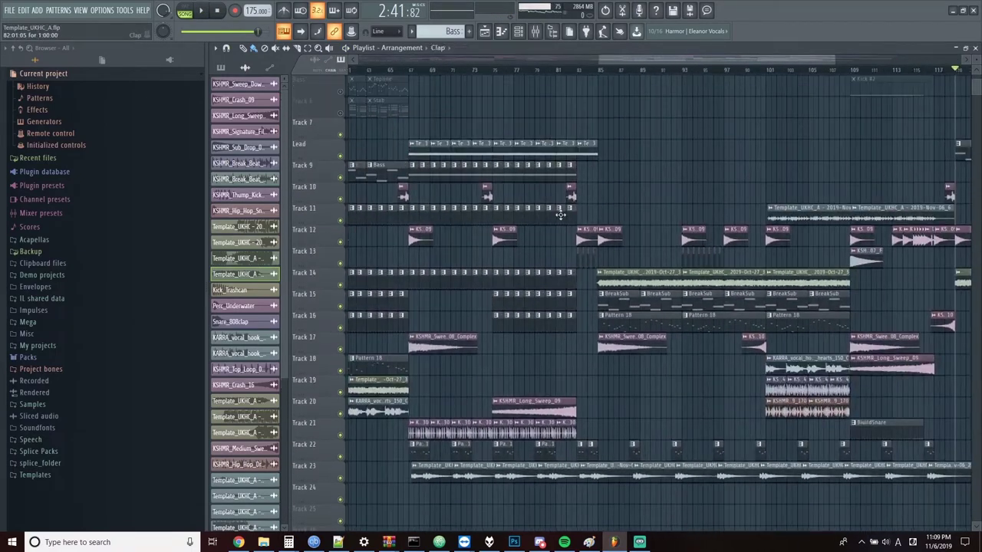
{"action": "left_click", "coordinate": [561, 215]}
{"action": "scroll", "coordinate": [690, 233], "scroll_direction": "down", "scroll_amount": 3}
{"action": "scroll", "coordinate": [829, 237], "scroll_direction": "up", "scroll_amount": 4}
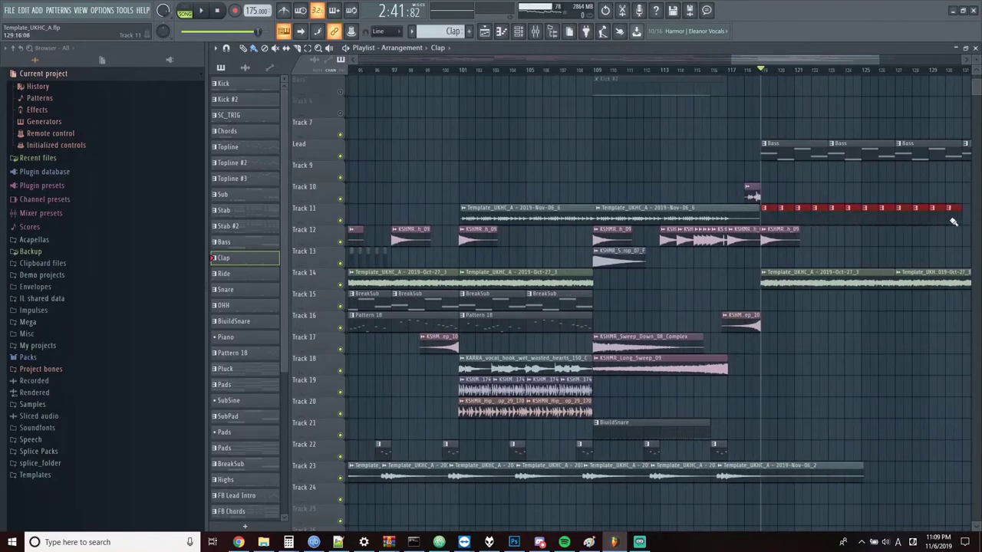
{"action": "key", "text": "space"}
{"action": "scroll", "coordinate": [767, 247], "scroll_direction": "up", "scroll_amount": 3}
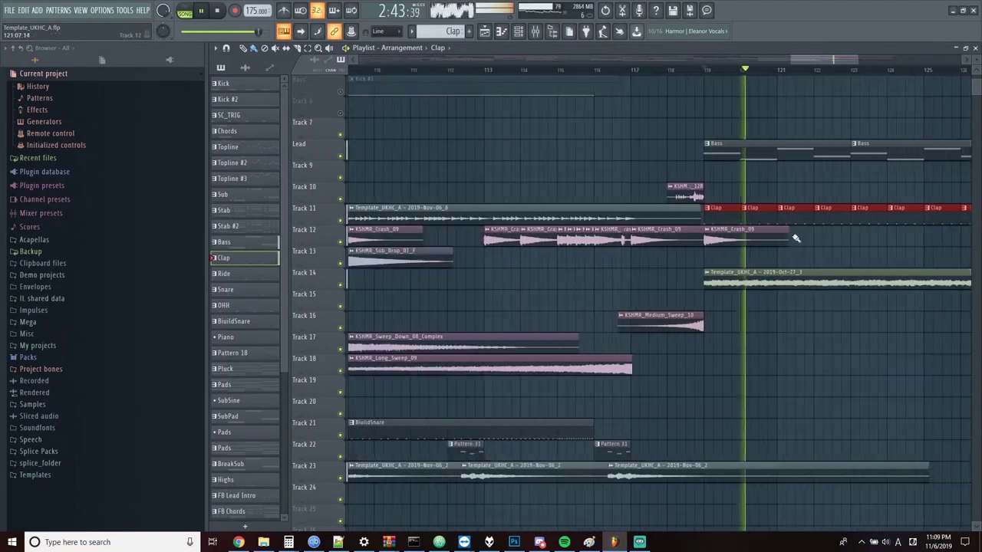
{"action": "scroll", "coordinate": [796, 238], "scroll_direction": "down", "scroll_amount": 5}
{"action": "key", "text": "space"}
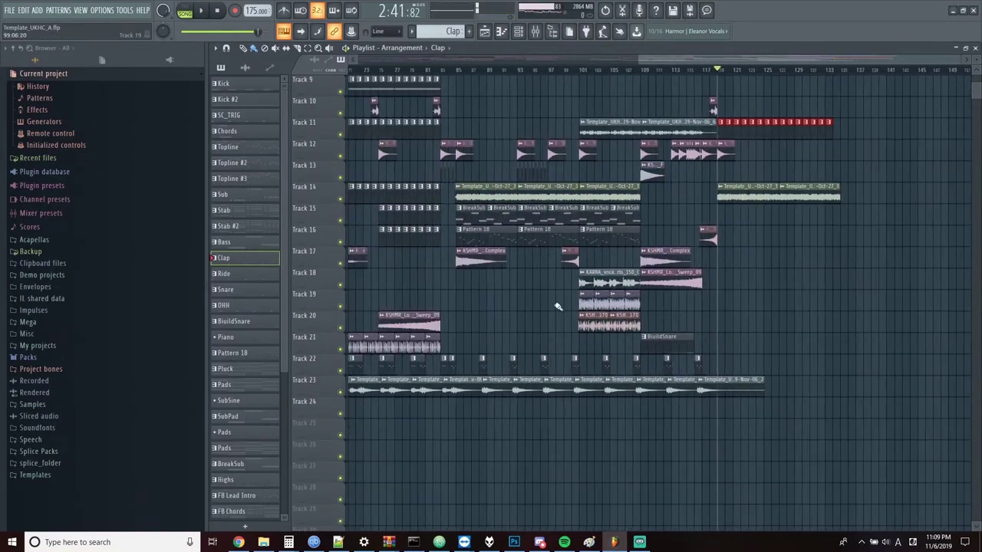
Fill Track 9 with Ride clips from bar 119 through 135 and place KSHMR_Signature_Fill_23_Mandala_1_128 on Track 10 at bar 126.
{"action": "scroll", "coordinate": [449, 239], "scroll_direction": "up", "scroll_amount": 4}
{"action": "scroll", "coordinate": [552, 277], "scroll_direction": "down", "scroll_amount": 3}
{"action": "scroll", "coordinate": [434, 232], "scroll_direction": "up", "scroll_amount": 1}
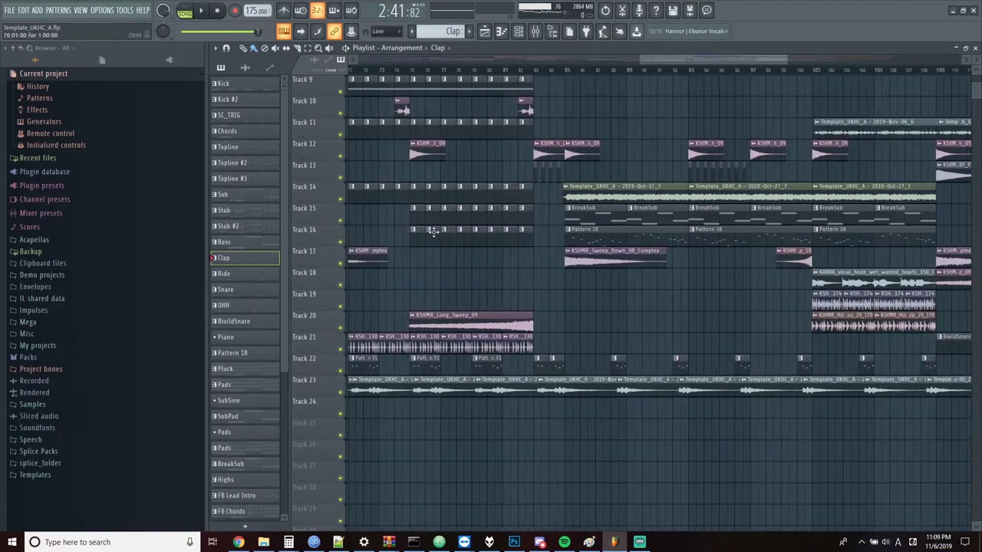
{"action": "scroll", "coordinate": [381, 198], "scroll_direction": "up", "scroll_amount": 3}
{"action": "scroll", "coordinate": [377, 203], "scroll_direction": "down", "scroll_amount": 5}
{"action": "scroll", "coordinate": [877, 243], "scroll_direction": "up", "scroll_amount": 3}
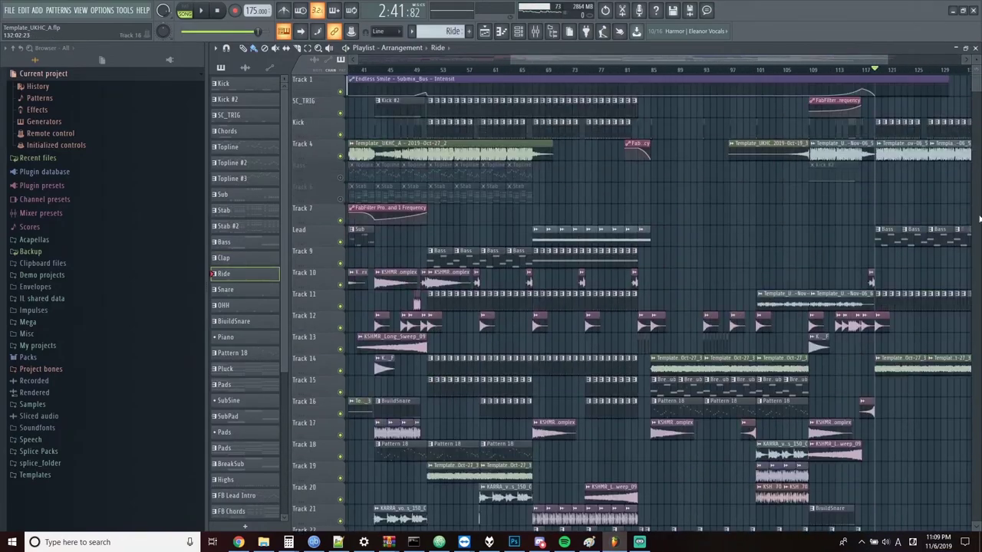
{"action": "scroll", "coordinate": [890, 258], "scroll_direction": "up", "scroll_amount": 4}
{"action": "scroll", "coordinate": [823, 283], "scroll_direction": "up", "scroll_amount": 2}
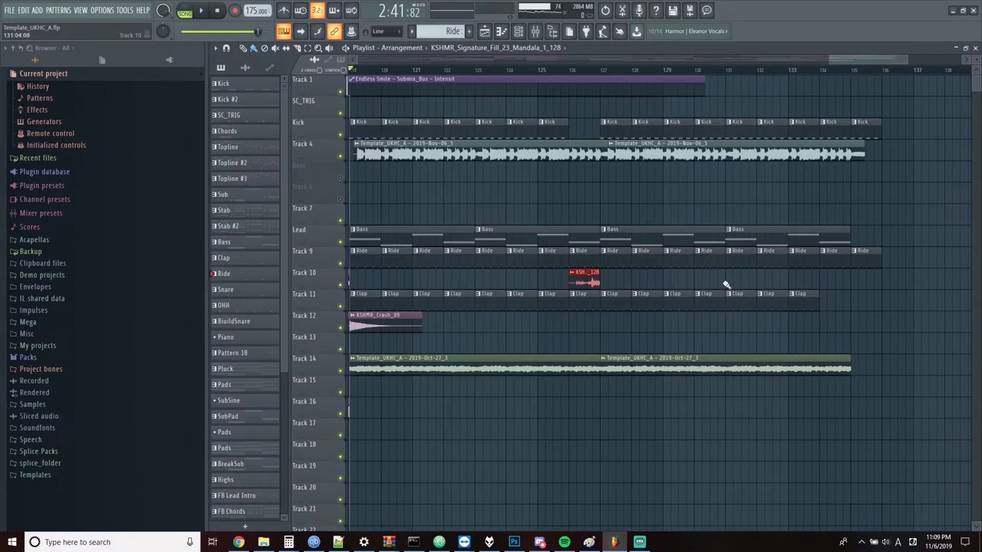
Place KSHMR_Crash_09 clips on Track 12 at bars 127 and 135, and position a second signature fill on Track 10 at bar 134.
{"action": "left_click", "coordinate": [543, 70]}
{"action": "left_click", "coordinate": [384, 322]}
{"action": "left_click", "coordinate": [603, 323]}
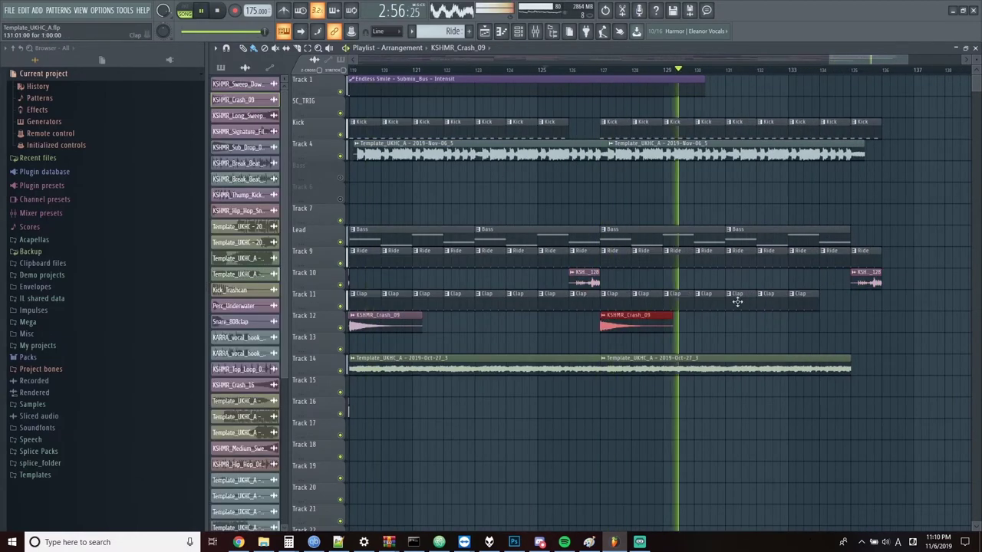
{"action": "left_click_drag", "start_coordinate": [863, 281], "coordinate": [823, 281]}
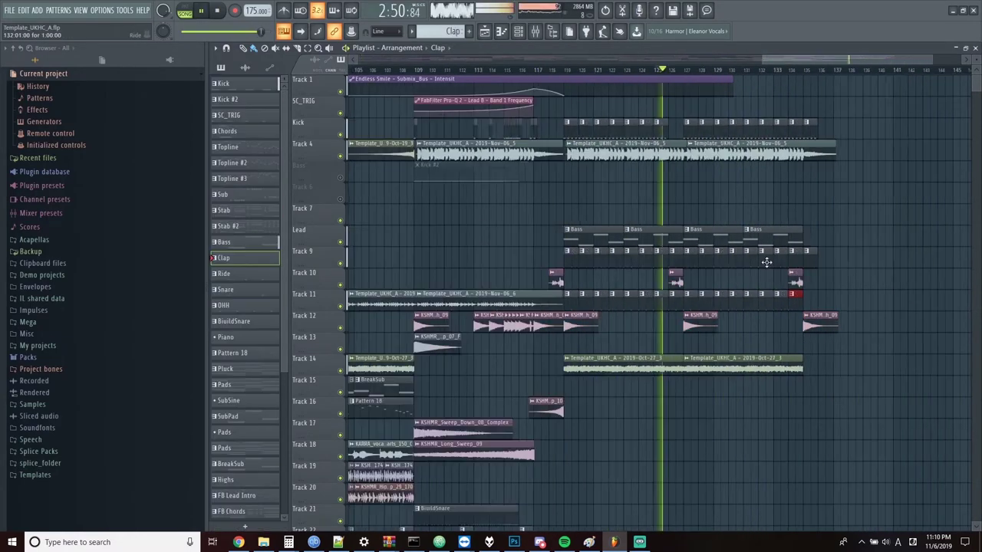
Place Pattern 18 clips on Track 15 at bars 119 and 127 and audition them.
{"action": "scroll", "coordinate": [612, 371], "scroll_direction": "down", "scroll_amount": 2}
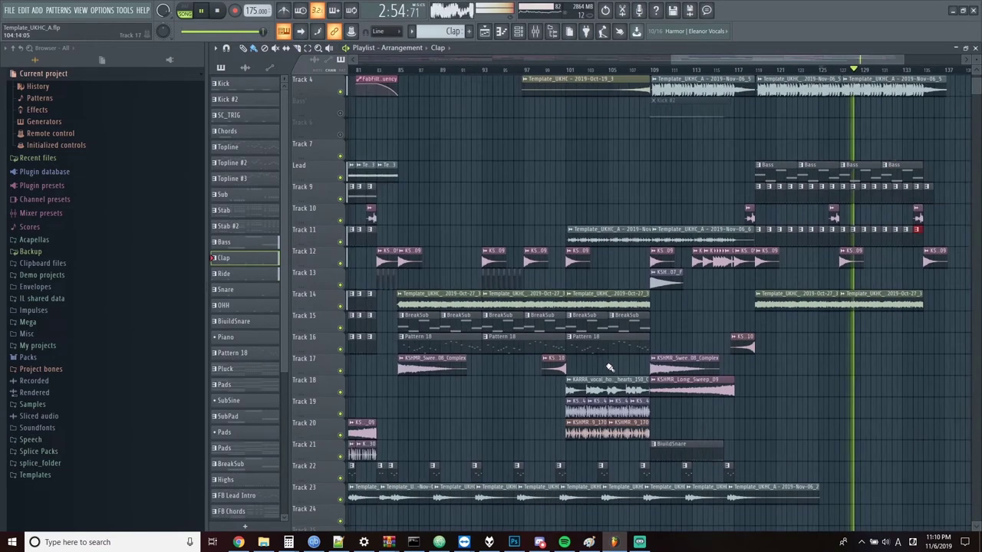
{"action": "left_click", "coordinate": [599, 351]}
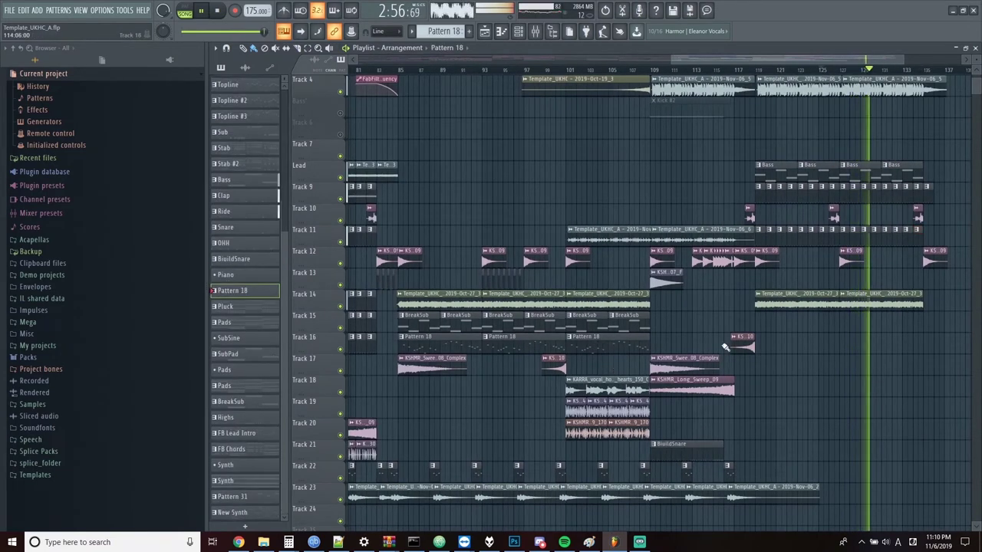
{"action": "key", "text": "space"}
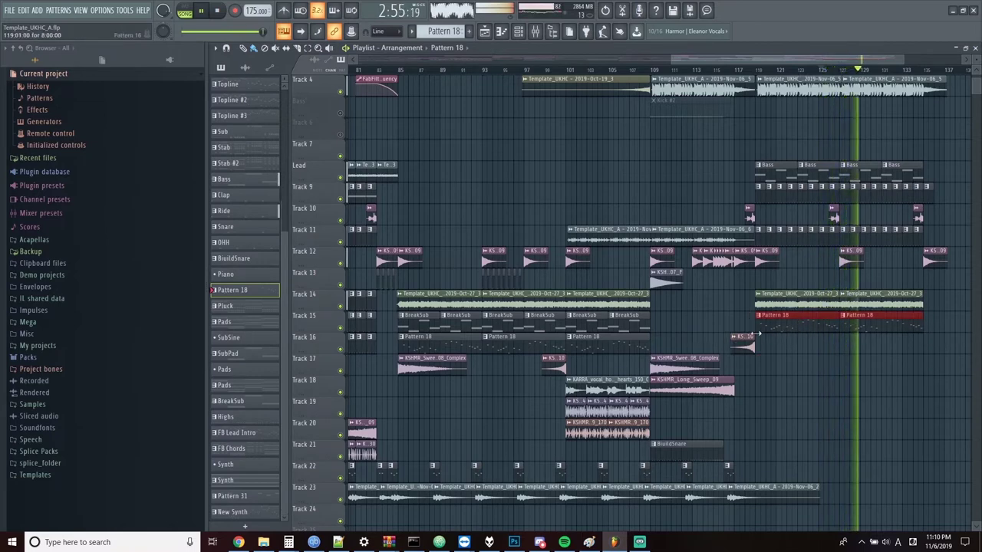
Copy the OHH pattern from the earlier drop onto Track 17, repeating it from bar 127 through bar 134.
{"action": "scroll", "coordinate": [844, 368], "scroll_direction": "down", "scroll_amount": 3}
{"action": "left_click", "coordinate": [766, 70]}
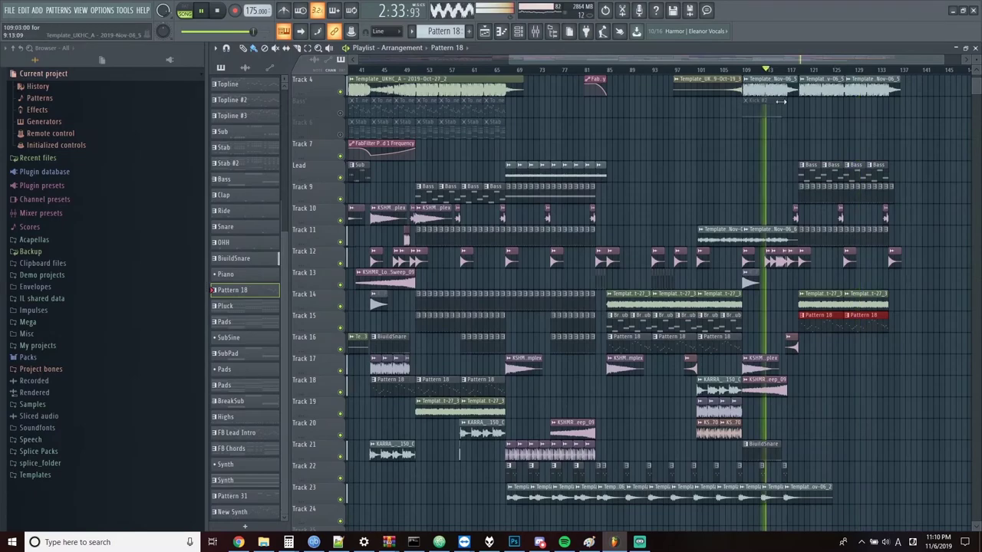
{"action": "scroll", "coordinate": [392, 391], "scroll_direction": "up", "scroll_amount": 4}
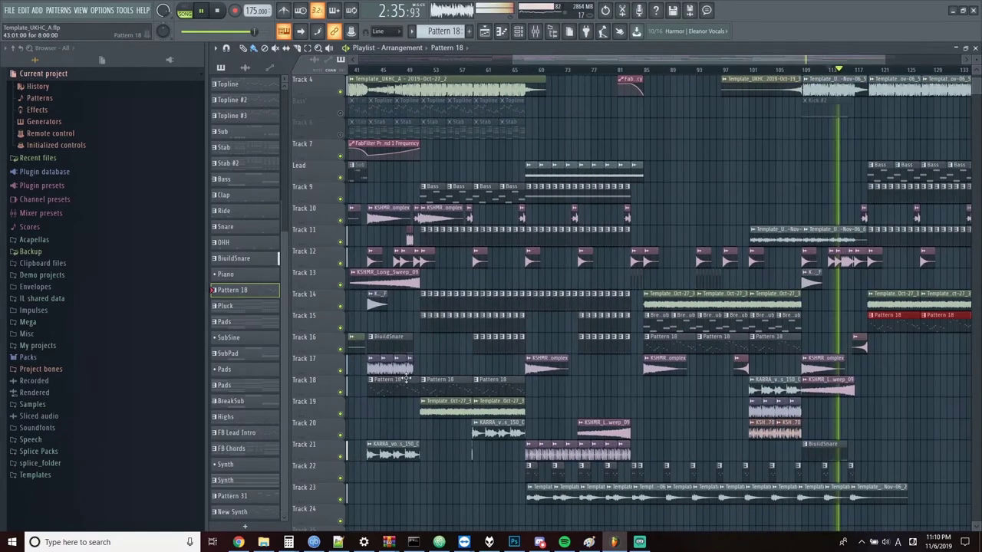
{"action": "scroll", "coordinate": [455, 337], "scroll_direction": "down", "scroll_amount": 2}
{"action": "left_click", "coordinate": [542, 348]}
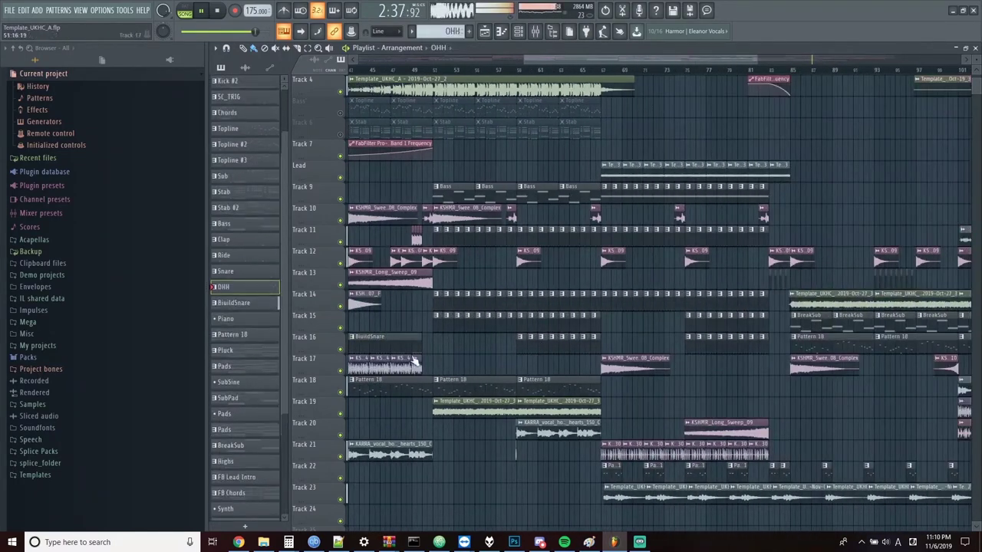
{"action": "scroll", "coordinate": [587, 368], "scroll_direction": "down", "scroll_amount": 3}
{"action": "scroll", "coordinate": [941, 394], "scroll_direction": "up", "scroll_amount": 3}
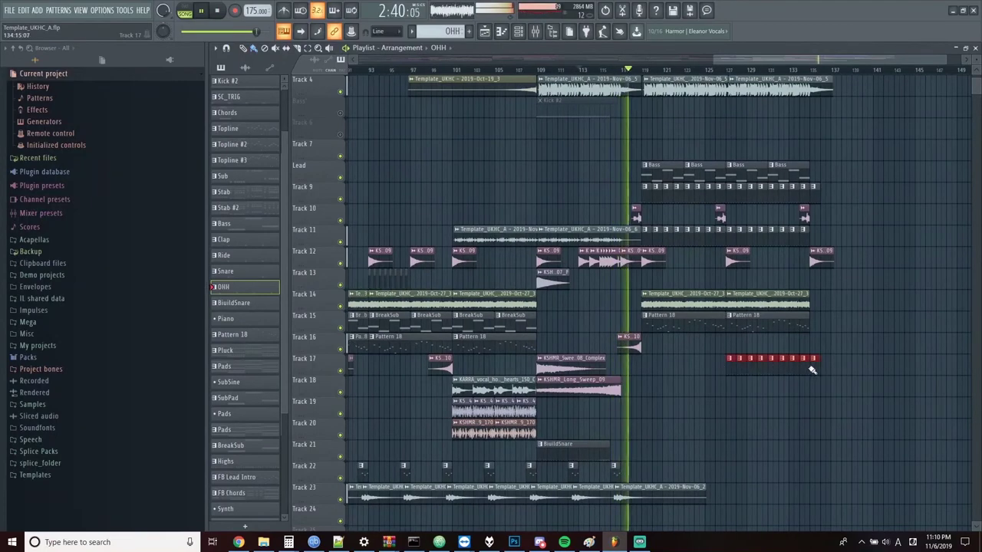
Extend the FabFilter Pro-Q 2 - Lead B - Band 1 Frequency automation clip past bar 119 and shape a dip between bars 117 and 119.
{"action": "left_click", "coordinate": [594, 69]}
{"action": "scroll", "coordinate": [601, 149], "scroll_direction": "up", "scroll_amount": 3}
{"action": "left_click_drag", "start_coordinate": [631, 105], "coordinate": [623, 104]}
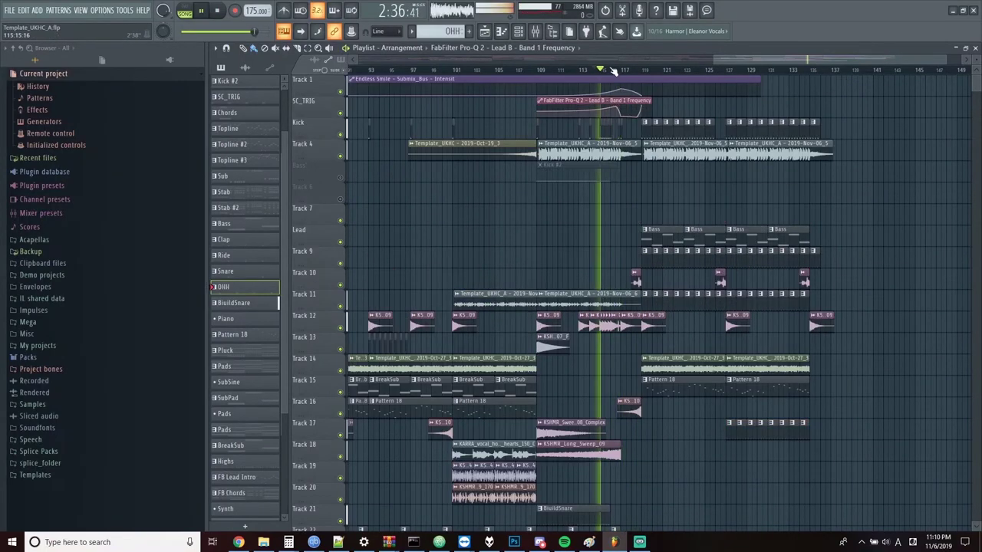
{"action": "scroll", "coordinate": [614, 177], "scroll_direction": "up", "scroll_amount": 3}
Place the KARRA vocal hook on Track 18 at bar 127 and a Template_UKHC_A - 2019-Nov-06_2 clip on Track 23 near mid-bar 122.
{"action": "scroll", "coordinate": [659, 268], "scroll_direction": "down", "scroll_amount": 4}
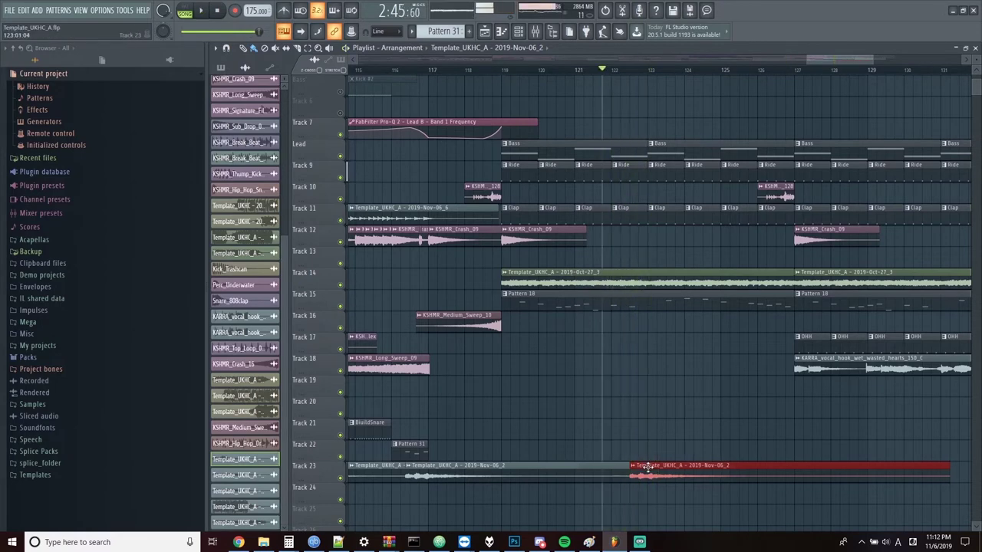
{"action": "key", "text": "space"}
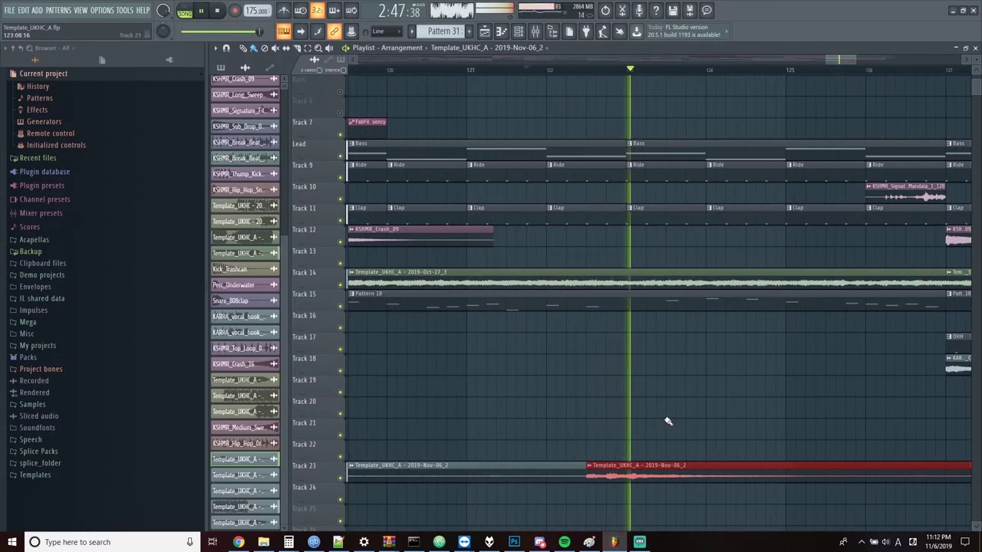
{"action": "scroll", "coordinate": [650, 425], "scroll_direction": "up", "scroll_amount": 2}
{"action": "key", "text": "space"}
{"action": "key", "text": "space"}
{"action": "scroll", "coordinate": [613, 460], "scroll_direction": "down", "scroll_amount": 3}
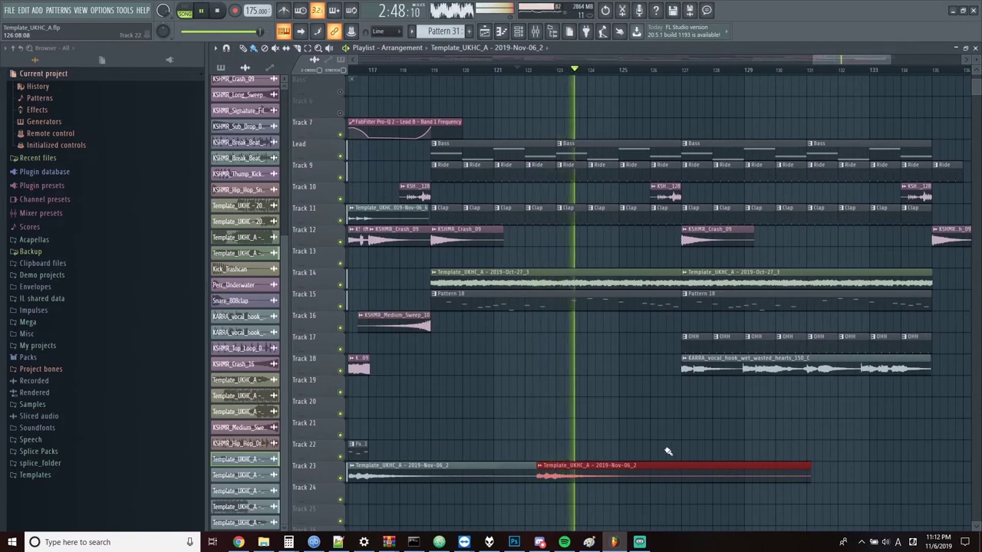
Add another Template_UKHC_A - 2019-Nov-06_2 clip on Track 23 near the middle of bar 126.
{"action": "left_click", "coordinate": [667, 452]}
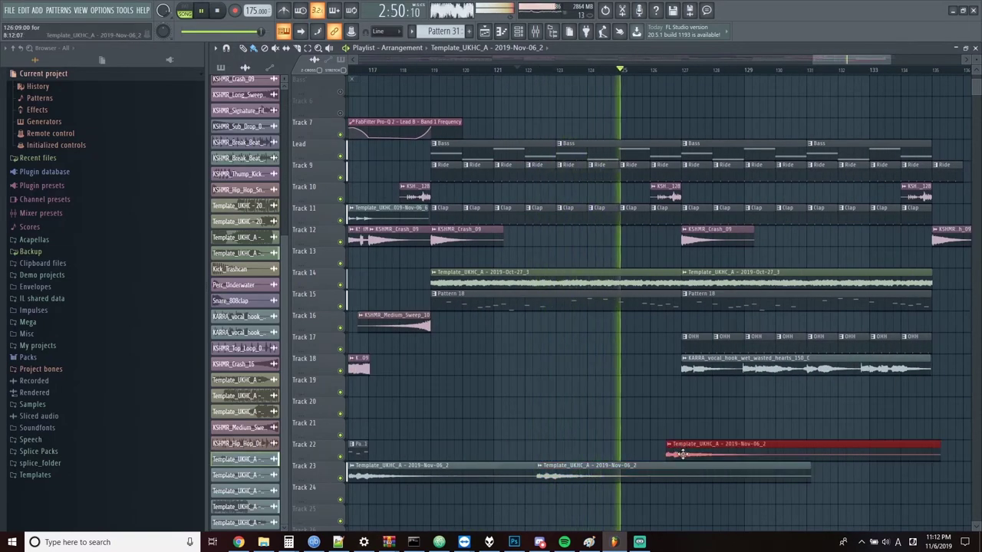
{"action": "scroll", "coordinate": [685, 454], "scroll_direction": "up", "scroll_amount": 2}
{"action": "left_click_drag", "start_coordinate": [664, 453], "coordinate": [664, 482]}
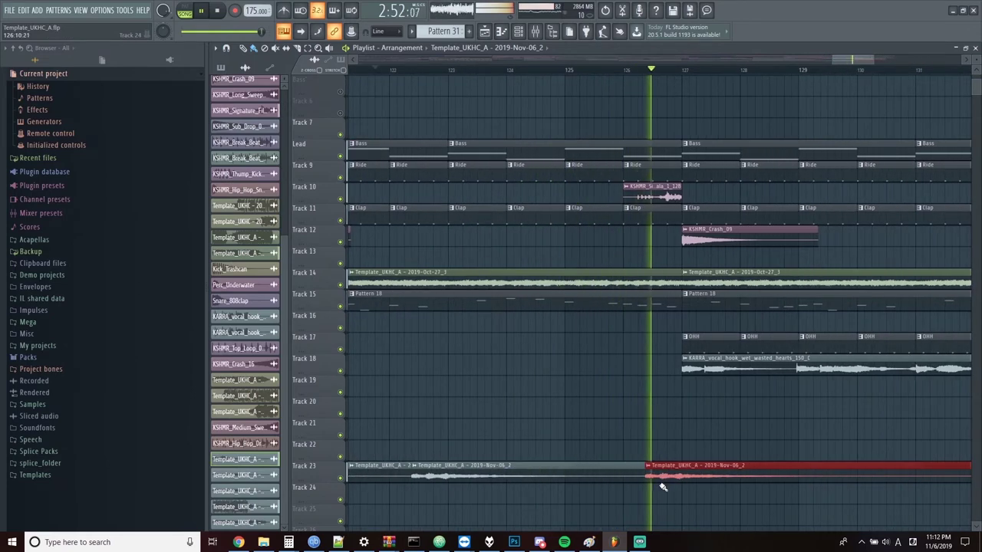
Add two more Template_UKHC_A - 2019-Nov-06_2 clips on Track 23, early in bar 130 and near the middle of bar 134.
{"action": "scroll", "coordinate": [657, 487], "scroll_direction": "down", "scroll_amount": 2}
{"action": "left_click", "coordinate": [800, 451]}
{"action": "left_click_drag", "start_coordinate": [799, 451], "coordinate": [729, 484]}
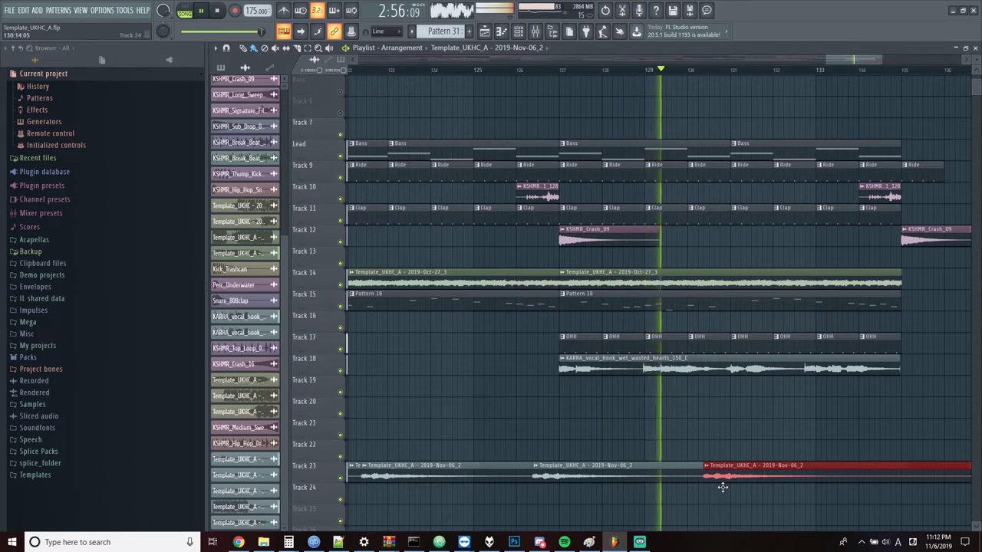
{"action": "left_click_drag", "start_coordinate": [729, 488], "coordinate": [724, 487]}
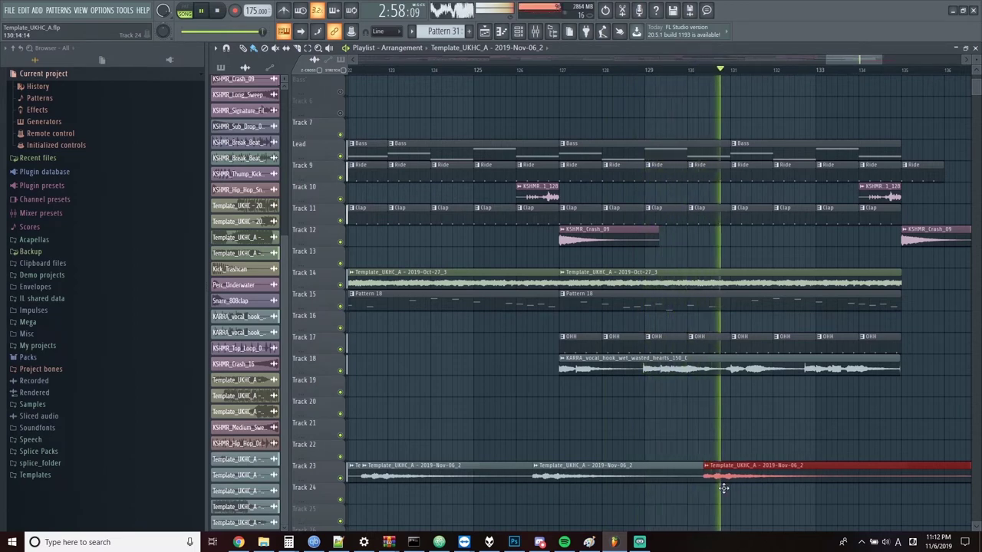
{"action": "left_click_drag", "start_coordinate": [780, 452], "coordinate": [909, 455]}
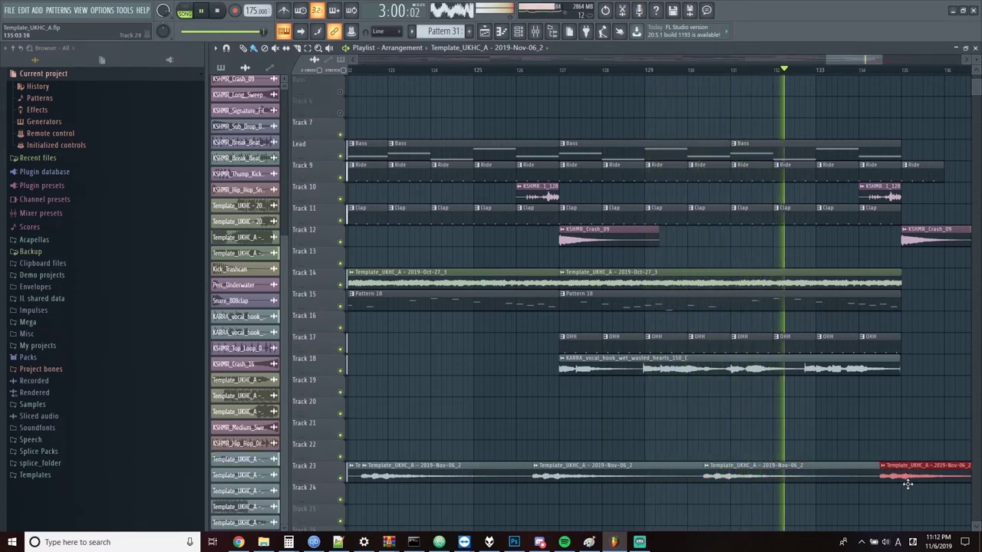
Duplicate the drop's clips from bars 127 to 134, from the SC_TRIG track down to Track 18, so the copies start at bar 135.
{"action": "scroll", "coordinate": [832, 353], "scroll_direction": "down", "scroll_amount": 5}
{"action": "scroll", "coordinate": [803, 294], "scroll_direction": "up", "scroll_amount": 2}
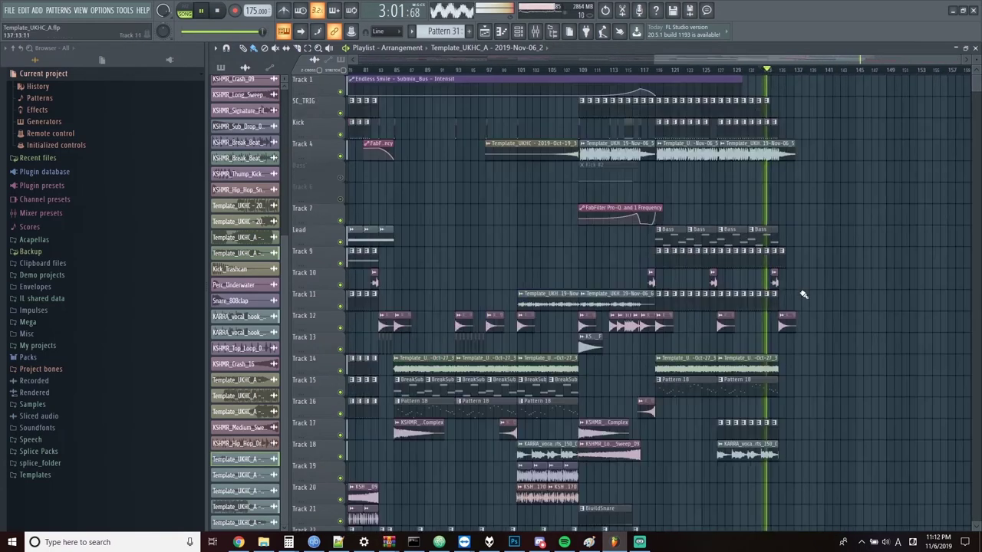
{"action": "key", "text": "space"}
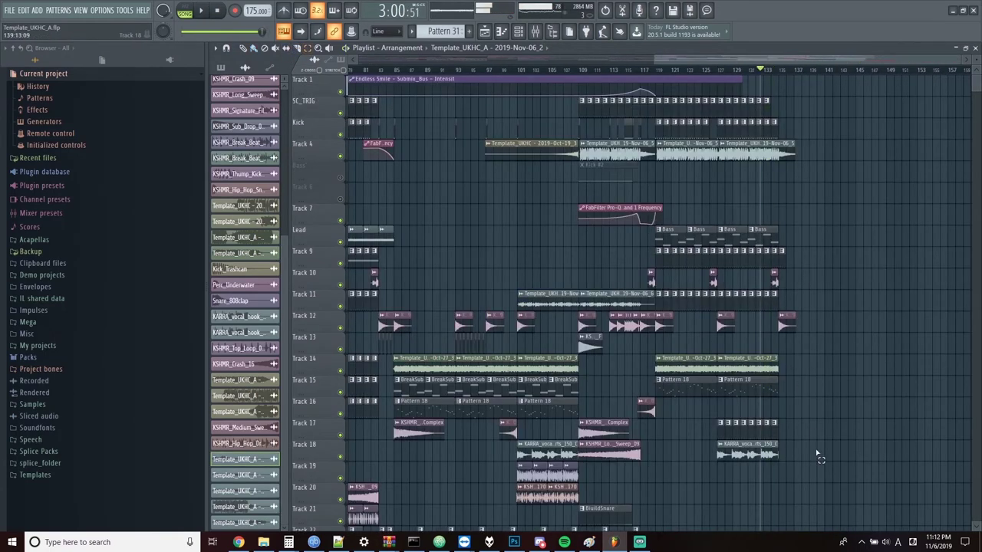
{"action": "left_click_drag", "start_coordinate": [821, 447], "coordinate": [724, 105]}
{"action": "key", "text": "ctrl+c"}
{"action": "key", "text": "ctrl+v"}
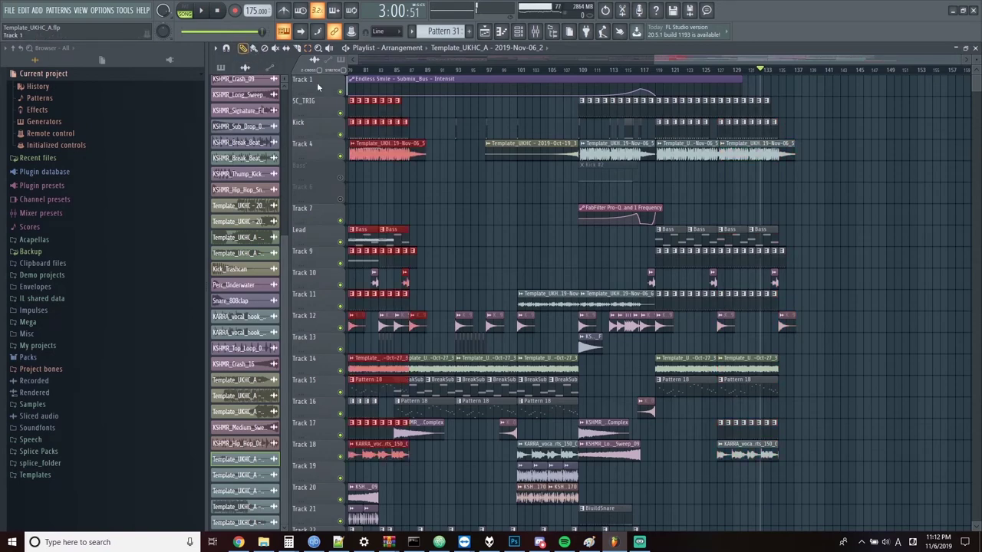
{"action": "left_click_drag", "start_coordinate": [353, 108], "coordinate": [782, 117]}
{"action": "left_click", "coordinate": [814, 343]}
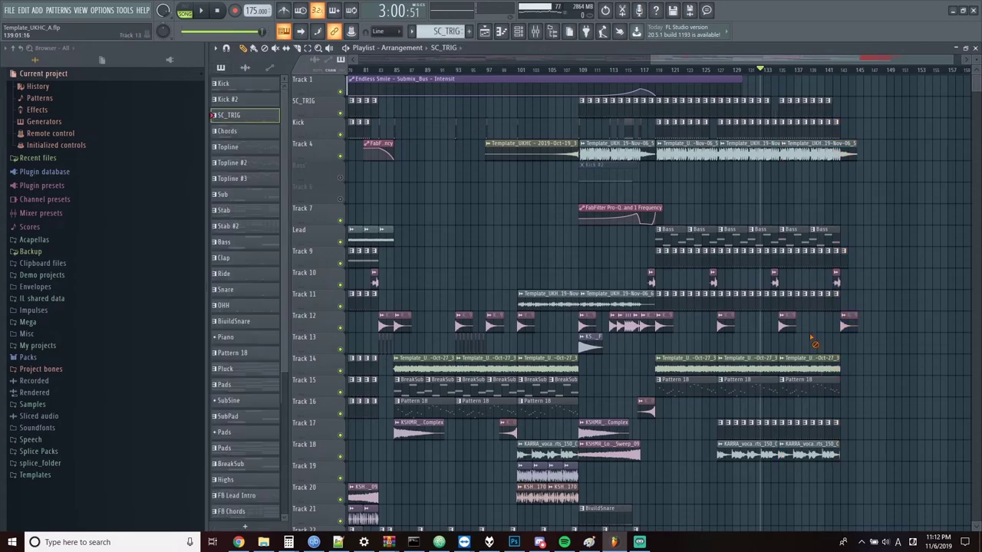
Add Template_UKHC_A - 2019-Nov-06_2 clips on Track 23 near mid-bar 138 and early in bar 142 during playback.
{"action": "key", "text": "space"}
{"action": "scroll", "coordinate": [842, 349], "scroll_direction": "down", "scroll_amount": 5}
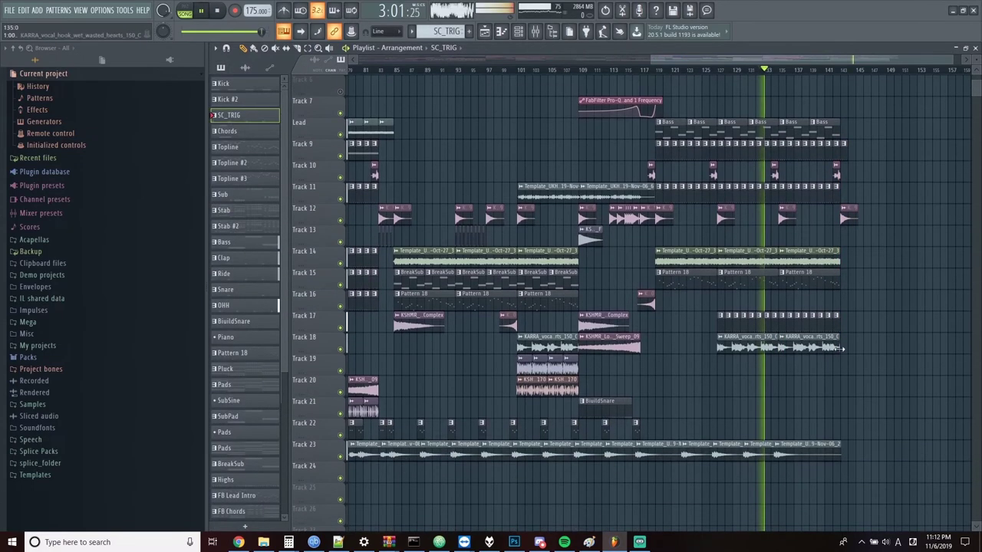
{"action": "left_click", "coordinate": [801, 447]}
{"action": "scroll", "coordinate": [820, 445], "scroll_direction": "up", "scroll_amount": 4}
{"action": "left_click_drag", "start_coordinate": [715, 413], "coordinate": [756, 455]}
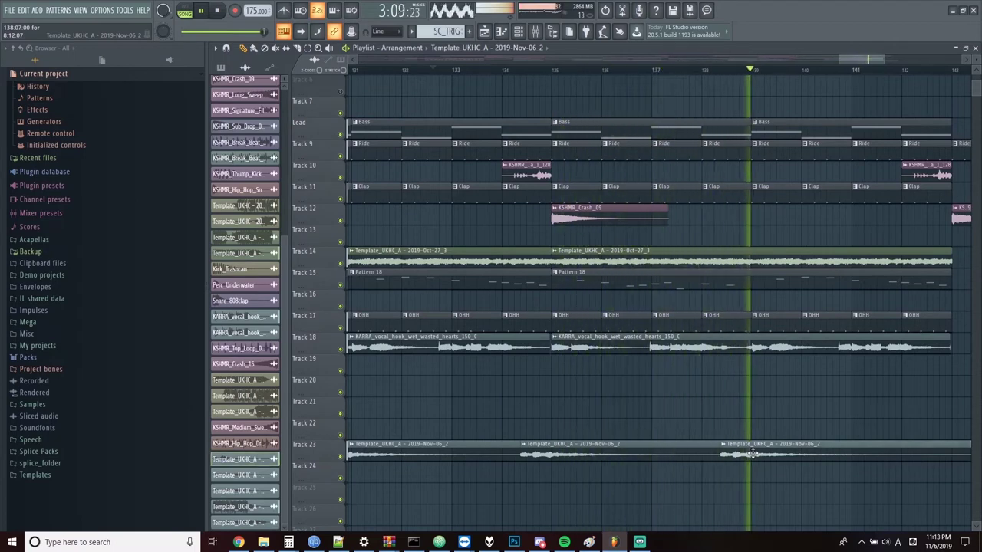
{"action": "left_click_drag", "start_coordinate": [753, 454], "coordinate": [942, 464]}
{"action": "scroll", "coordinate": [694, 460], "scroll_direction": "down", "scroll_amount": 2}
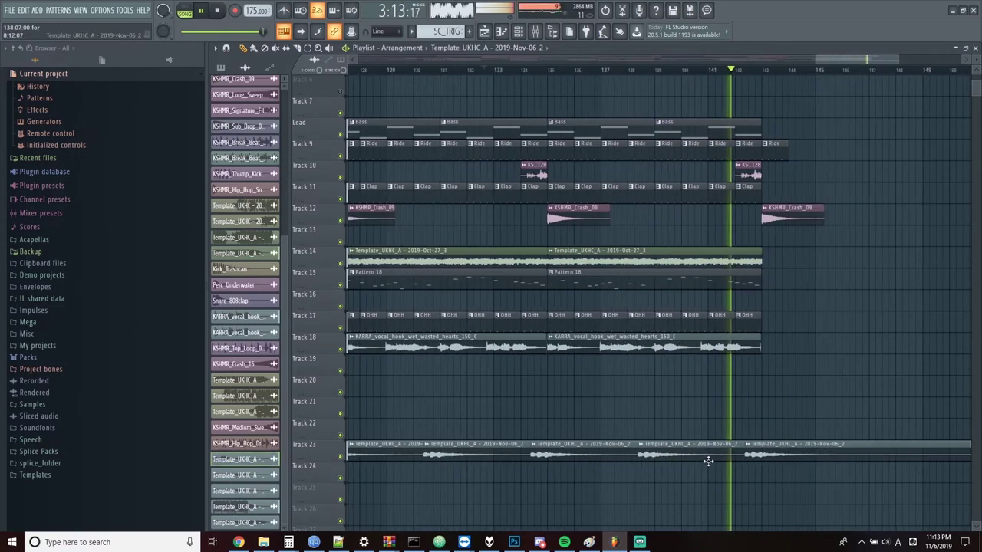
Extend the Endless Smile - Submix_Bus automation clip past bar 143 and shape its curve to rise into bar 143.
{"action": "scroll", "coordinate": [721, 458], "scroll_direction": "up", "scroll_amount": 2}
{"action": "scroll", "coordinate": [805, 431], "scroll_direction": "up", "scroll_amount": 2}
{"action": "scroll", "coordinate": [782, 403], "scroll_direction": "down", "scroll_amount": 2}
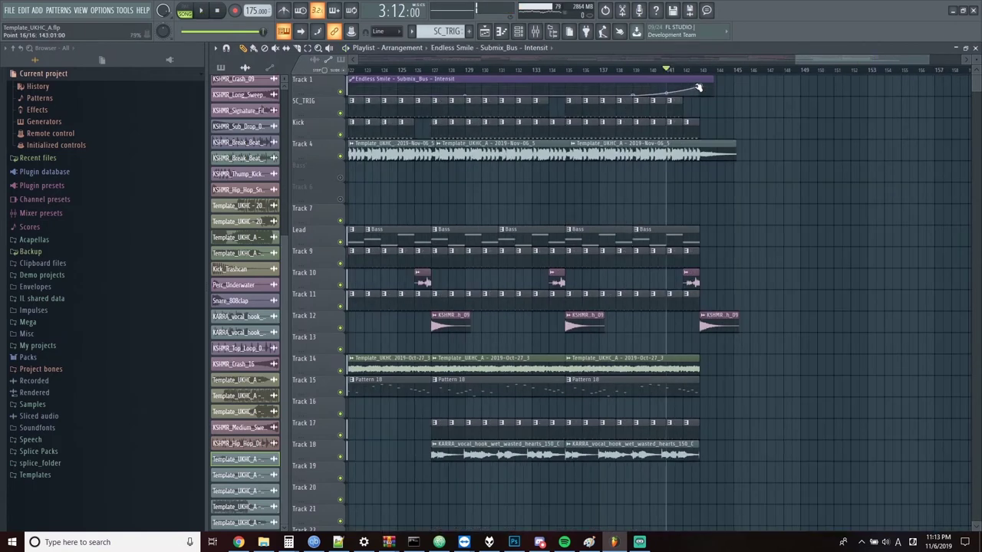
{"action": "key", "text": "space"}
Add KSHMR_Crash_09 on Track 12 at bars 139 and 141, reducing the Kick track to short hits at those bars.
{"action": "left_click", "coordinate": [596, 321]}
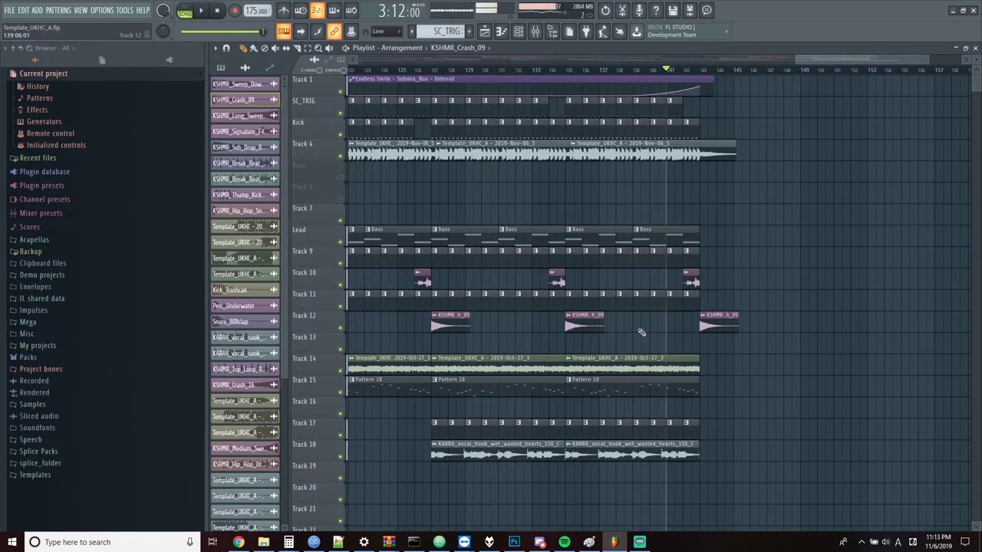
{"action": "scroll", "coordinate": [671, 225], "scroll_direction": "up", "scroll_amount": 2}
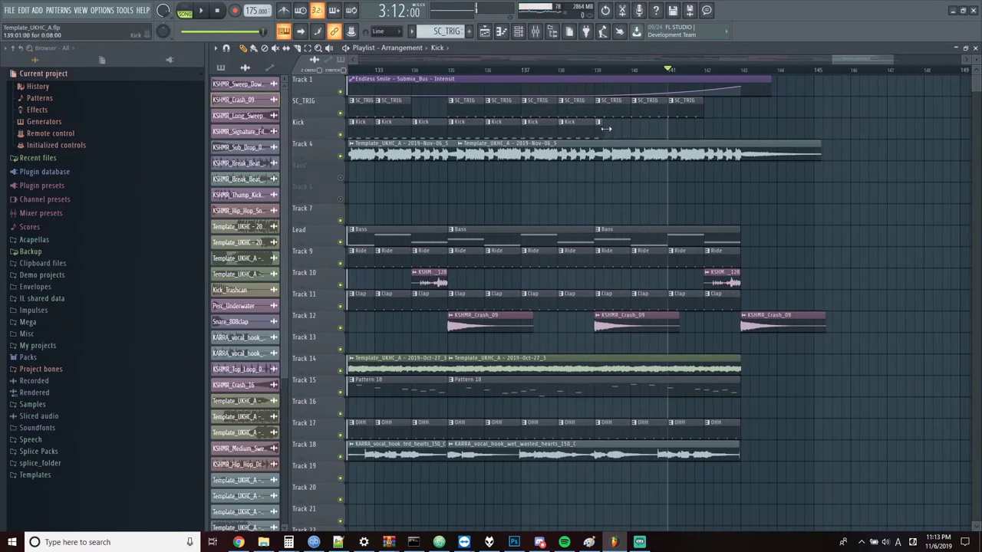
{"action": "key", "text": "space"}
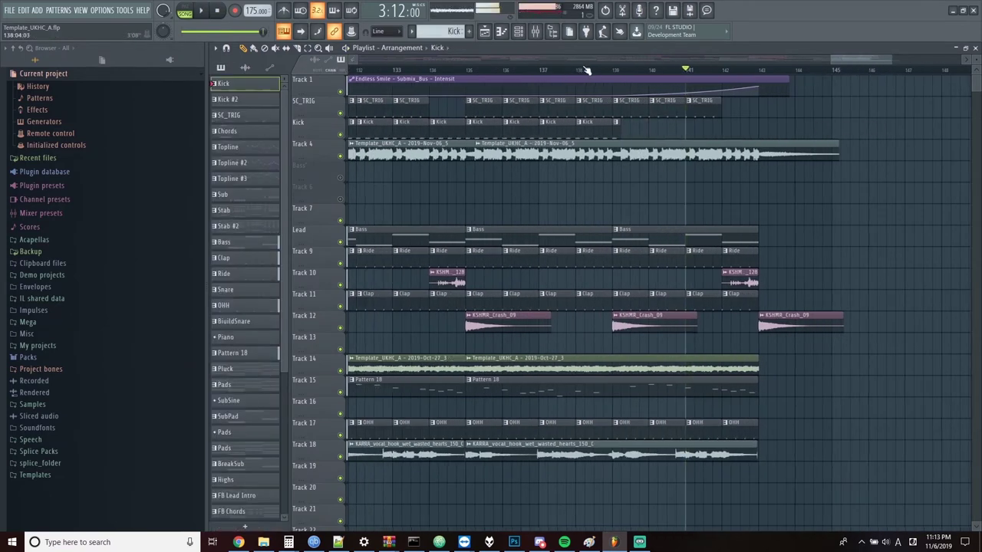
{"action": "left_click", "coordinate": [596, 70]}
{"action": "key", "text": "space"}
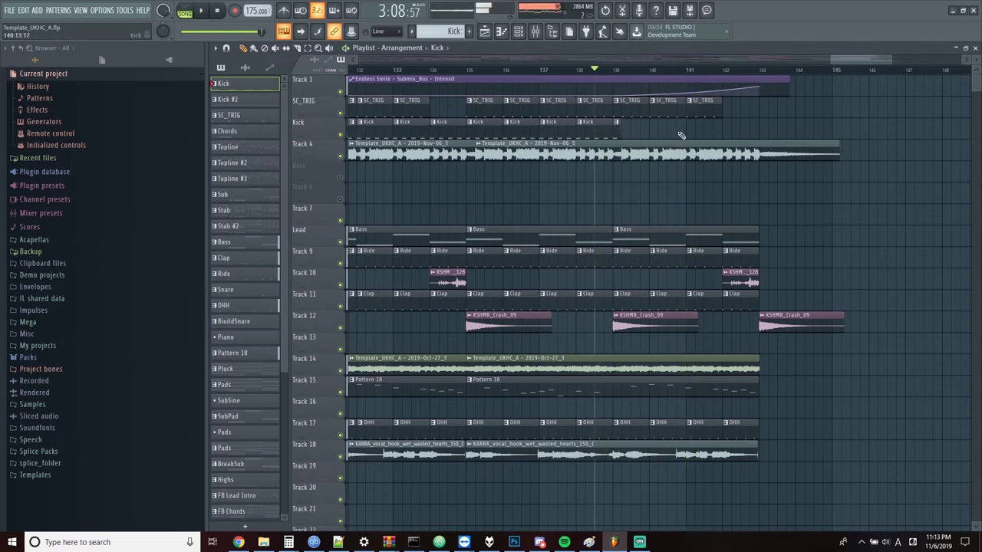
{"action": "left_click", "coordinate": [692, 323]}
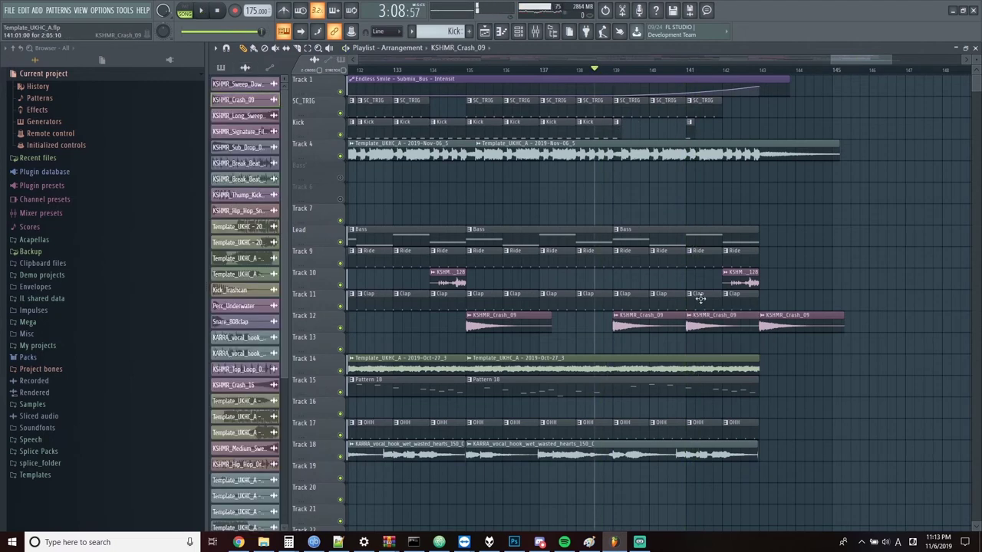
{"action": "key", "text": "space"}
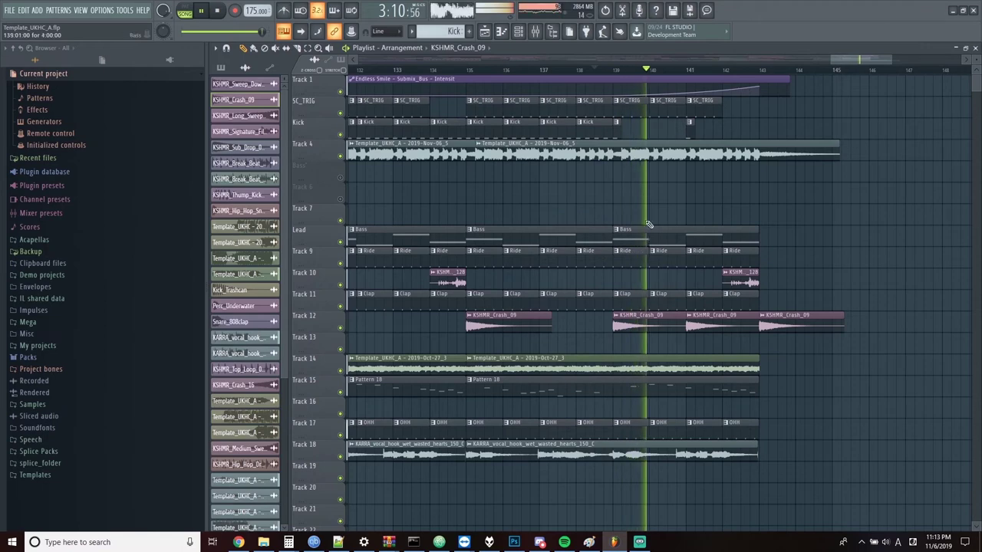
Add an SC_TRIG pattern at bar 142 and short Kick hits in that bar's last beat.
{"action": "left_click", "coordinate": [708, 105]}
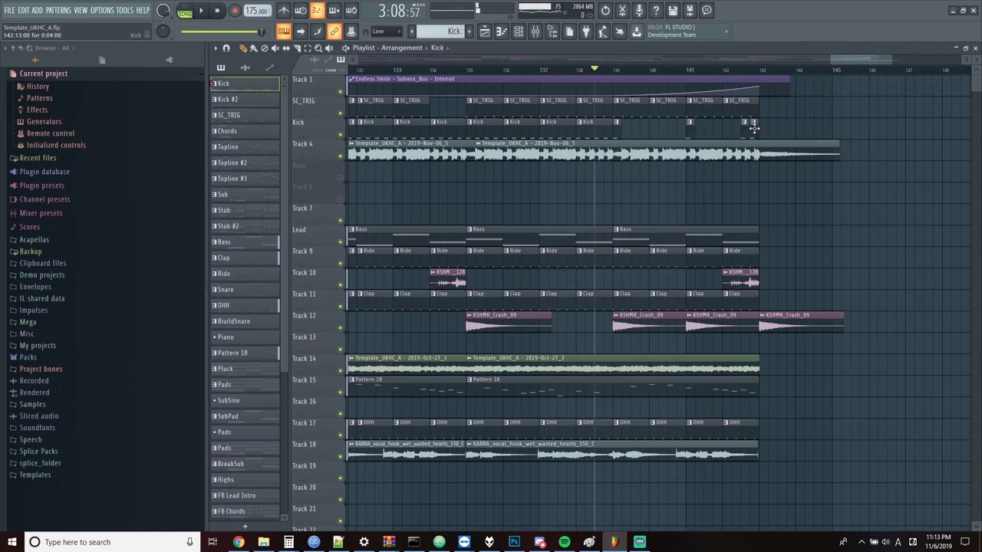
{"action": "scroll", "coordinate": [754, 129], "scroll_direction": "up", "scroll_amount": 5}
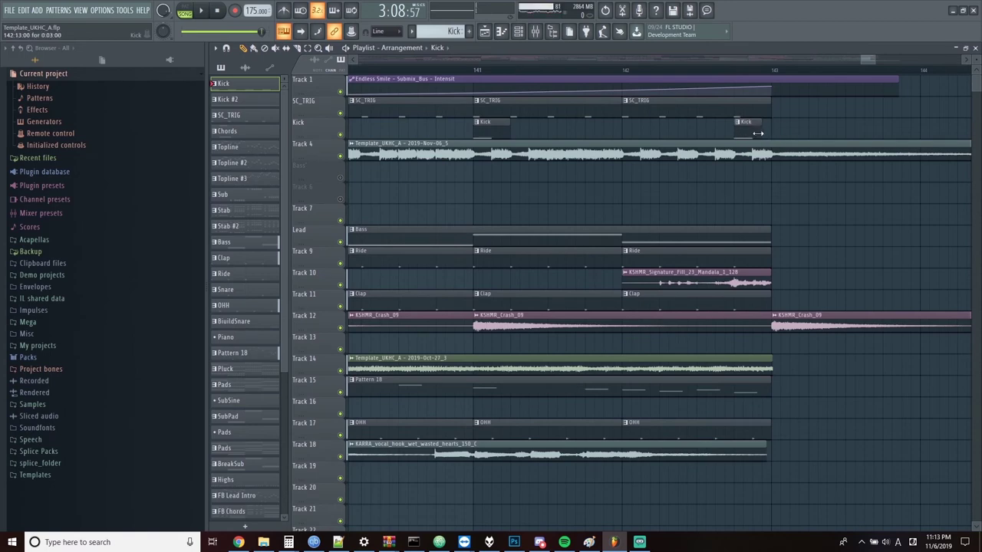
{"action": "scroll", "coordinate": [759, 160], "scroll_direction": "down", "scroll_amount": 1}
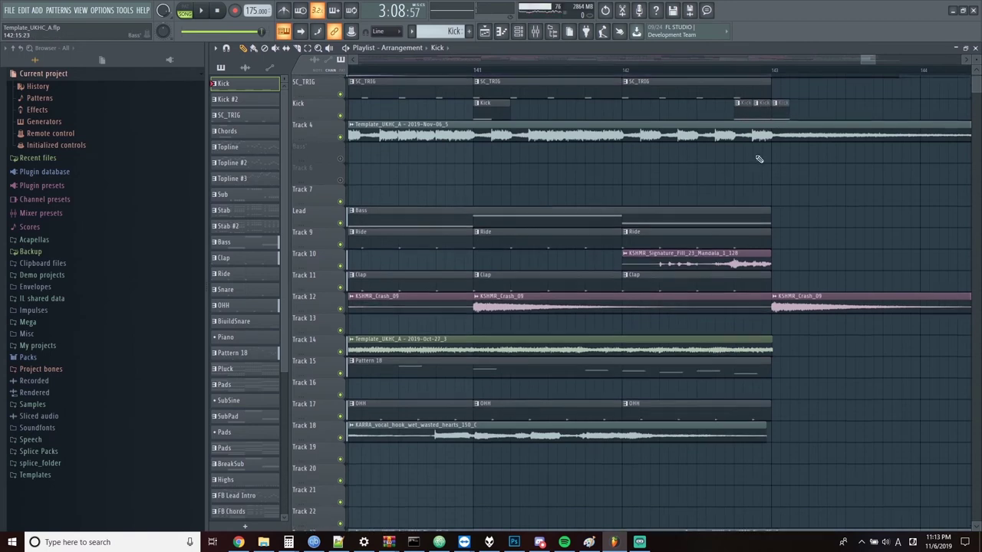
{"action": "scroll", "coordinate": [705, 123], "scroll_direction": "down", "scroll_amount": 4}
{"action": "left_click", "coordinate": [705, 70]}
{"action": "key", "text": "space"}
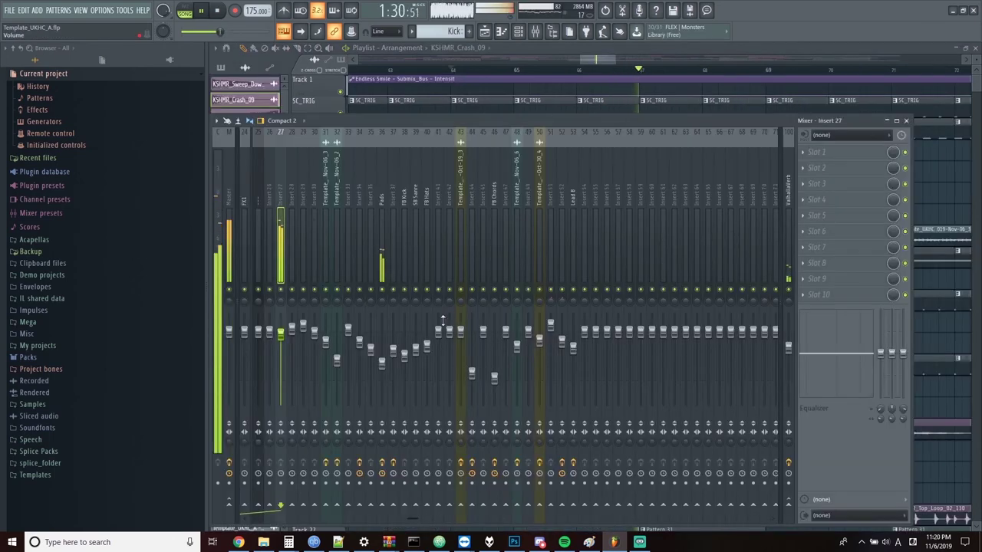
Load FabFilter Pro-Q 2 into the first effect slot of mixer Insert 27.
{"action": "left_click", "coordinate": [811, 157]}
{"action": "mouse_move", "coordinate": [816, 165]}
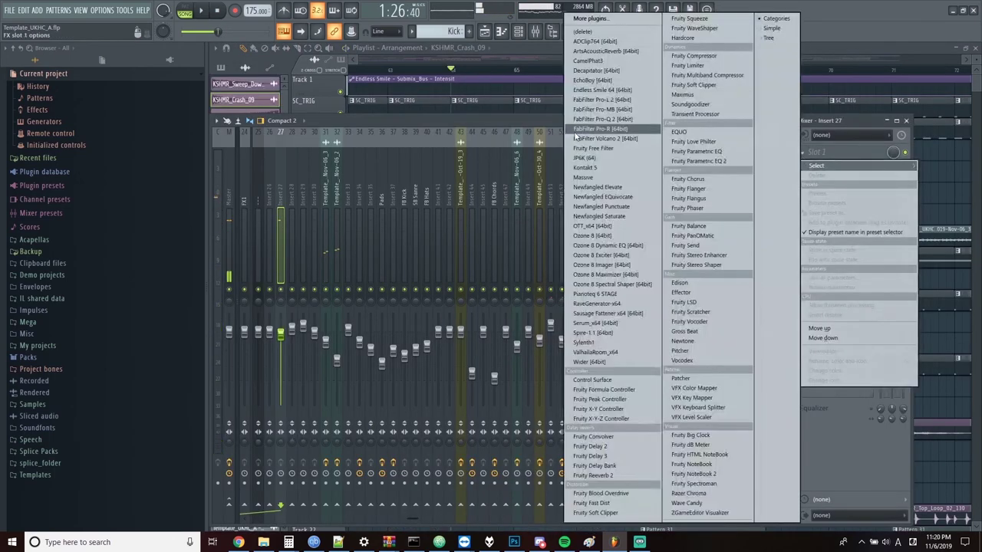
{"action": "left_click", "coordinate": [606, 119]}
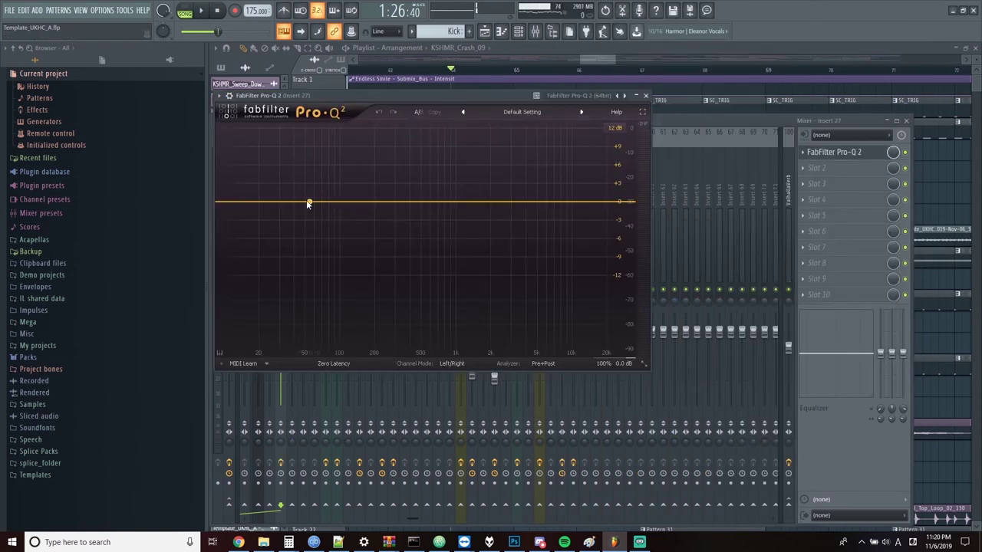
Add a 24 dB/oct Low Cut band in Insert 27's FabFilter Pro-Q 2 and audition a frequency sweep.
{"action": "left_click", "coordinate": [235, 204]}
{"action": "right_click", "coordinate": [236, 207]}
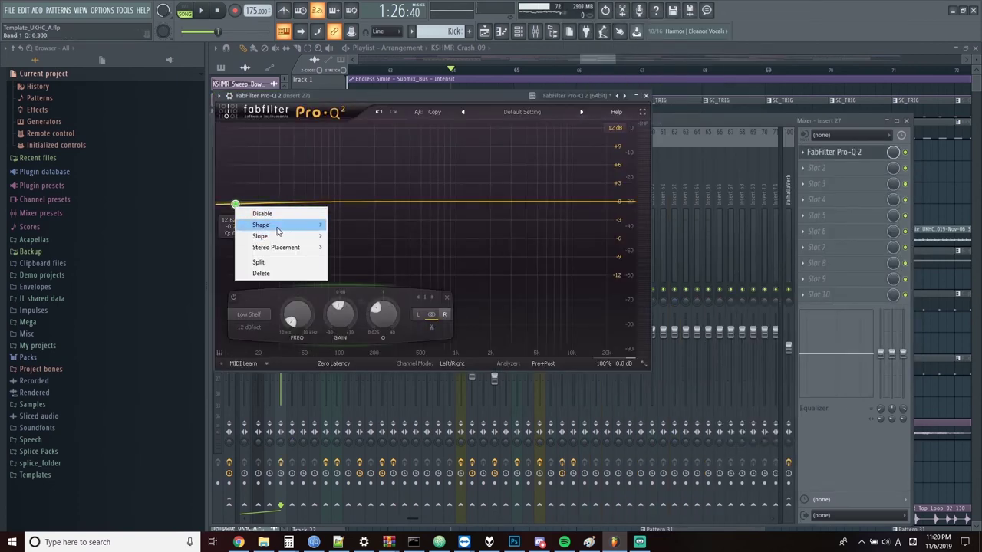
{"action": "mouse_move", "coordinate": [278, 227]}
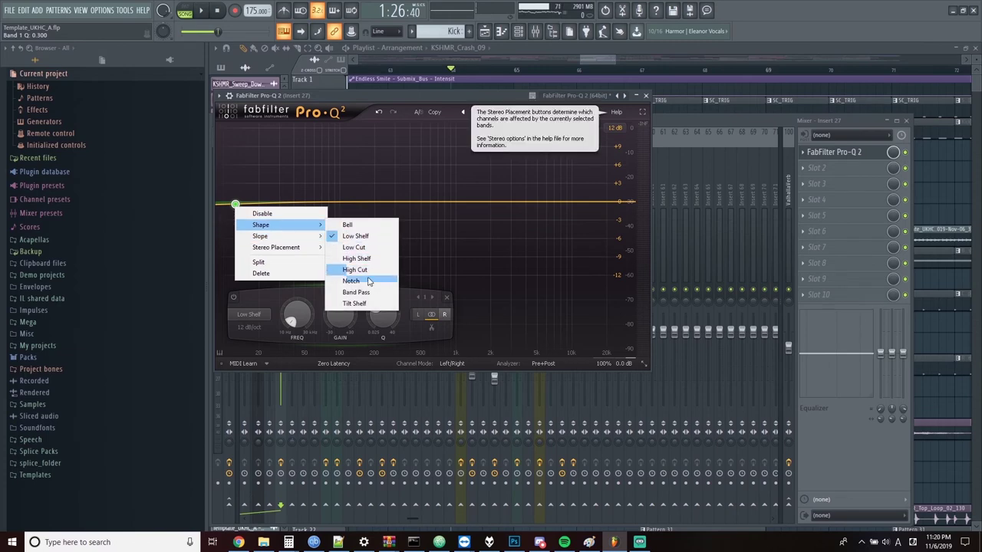
{"action": "left_click", "coordinate": [361, 250]}
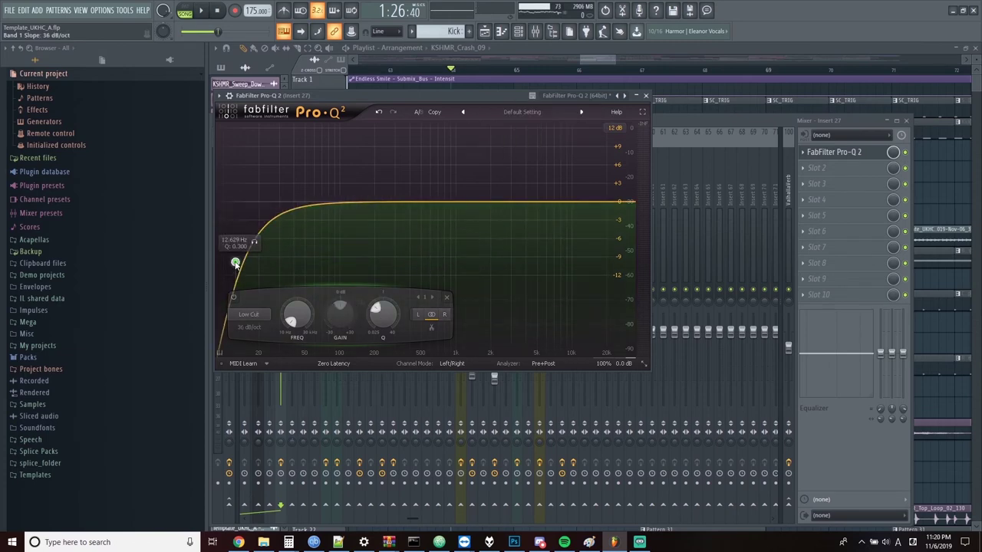
{"action": "key", "text": "space"}
{"action": "left_click_drag", "start_coordinate": [236, 264], "coordinate": [397, 258]}
Create an automation clip for Insert 27's Pro-Q 2 Band 1 Frequency on Track 7 from bar 63, rising into bar 66 before dropping.
{"action": "left_click", "coordinate": [219, 95]}
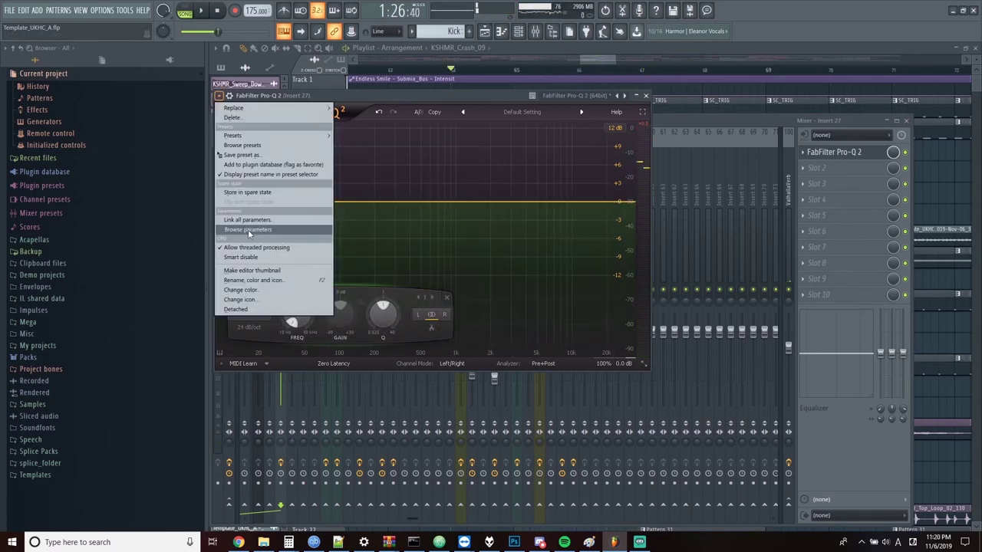
{"action": "left_click", "coordinate": [248, 230]}
{"action": "left_click_drag", "start_coordinate": [388, 71], "coordinate": [692, 75]}
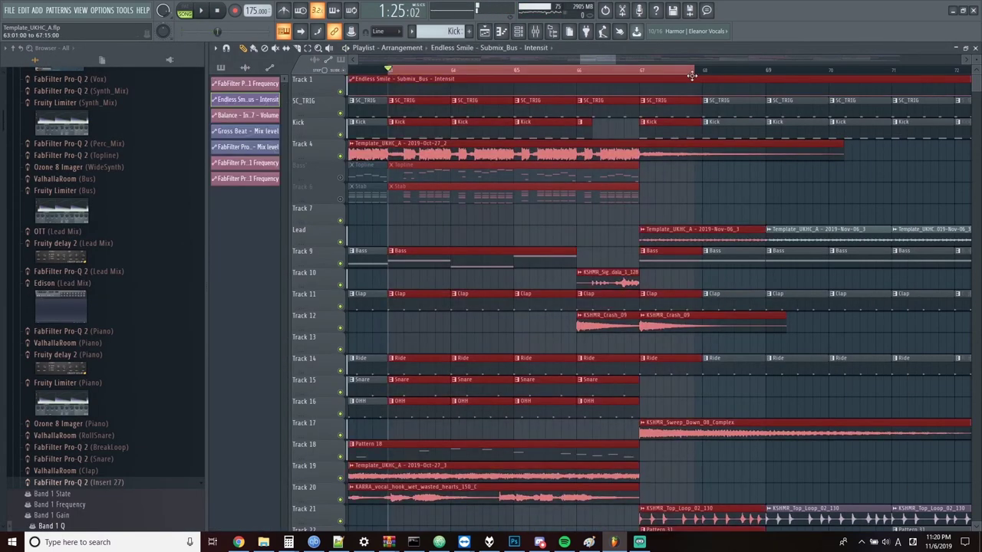
{"action": "right_click", "coordinate": [60, 504]}
{"action": "left_click", "coordinate": [100, 439]}
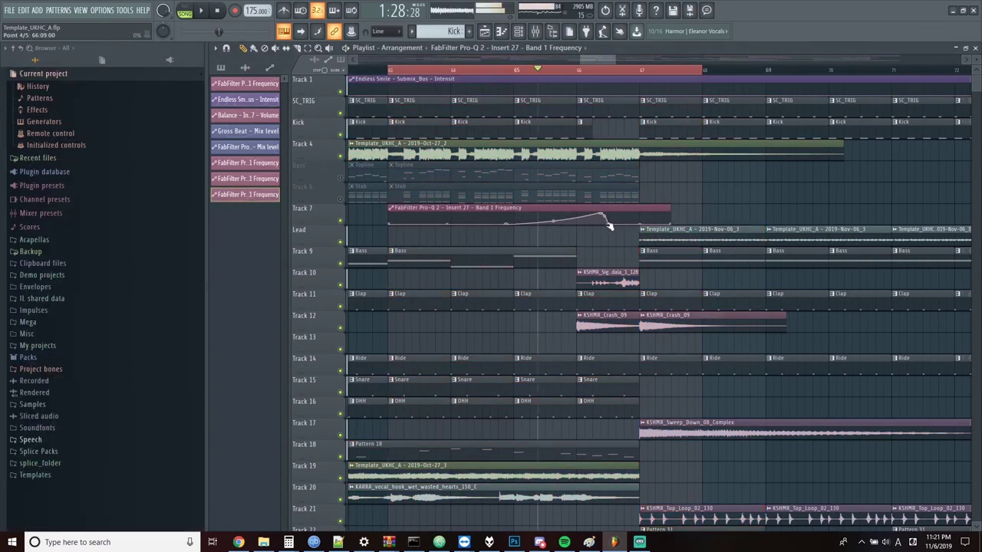
Play the arrangement from about bar 62 to review the new low-cut automation leading into bar 67.
{"action": "key", "text": "F9"}
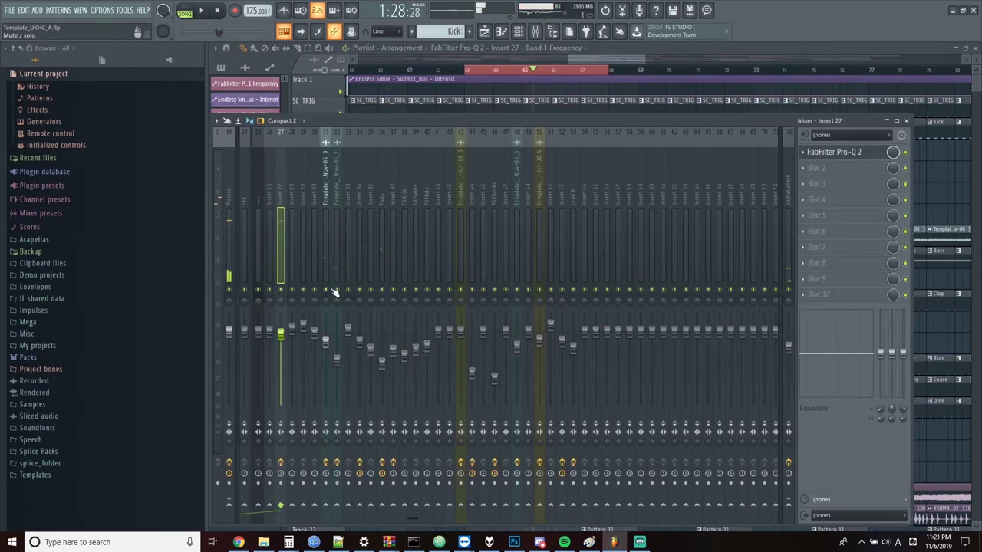
{"action": "left_click", "coordinate": [445, 74]}
{"action": "key", "text": "space"}
{"action": "scroll", "coordinate": [529, 240], "scroll_direction": "down", "scroll_amount": 4}
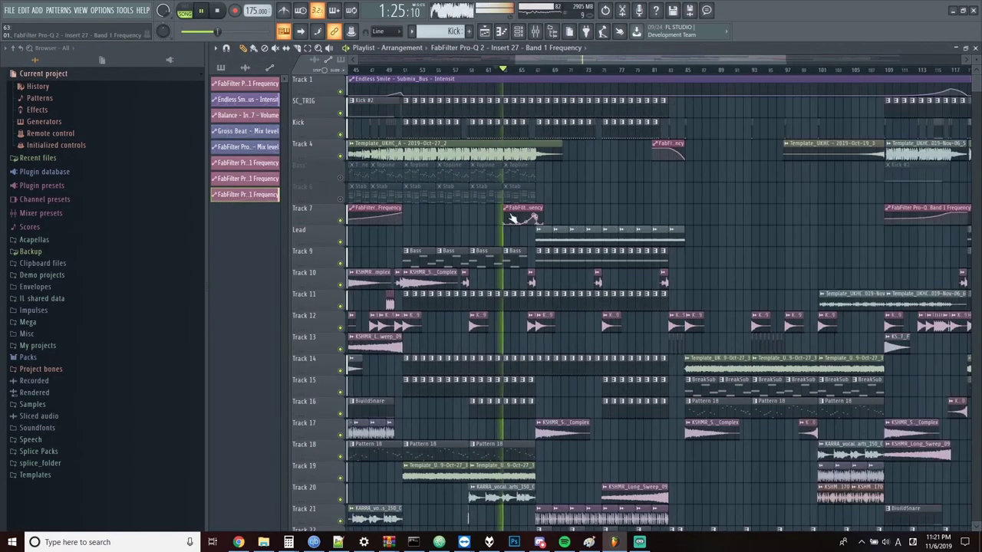
{"action": "scroll", "coordinate": [514, 222], "scroll_direction": "up", "scroll_amount": 3}
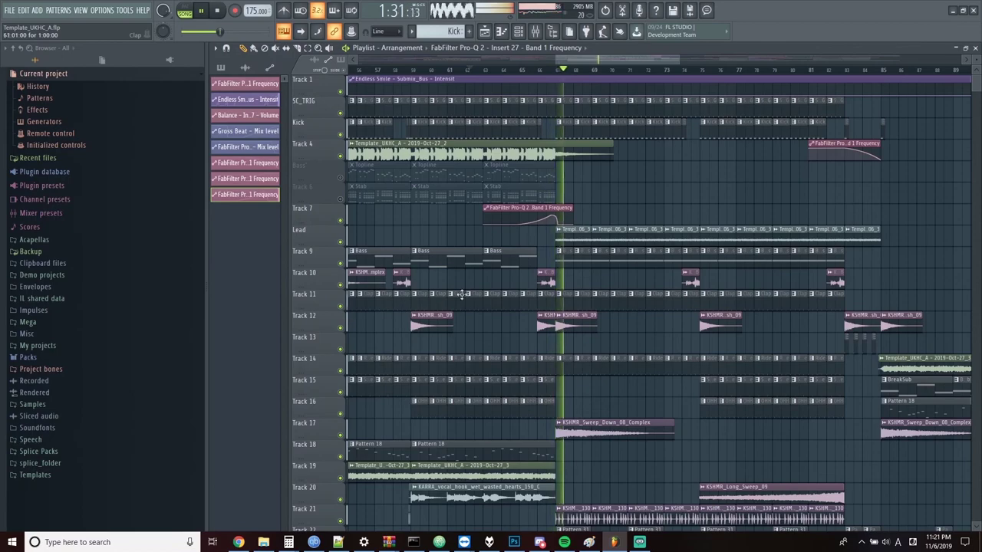
Place the BiuildSnare pattern on Track 25 as a one-bar clip at bar 66.
{"action": "scroll", "coordinate": [508, 285], "scroll_direction": "down", "scroll_amount": 4}
{"action": "scroll", "coordinate": [618, 285], "scroll_direction": "down", "scroll_amount": 3}
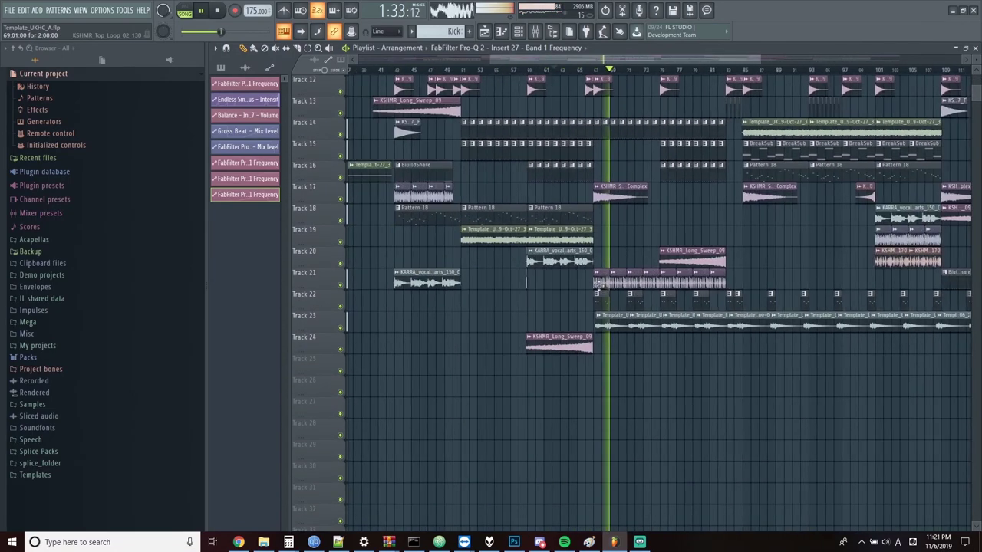
{"action": "scroll", "coordinate": [497, 263], "scroll_direction": "up", "scroll_amount": 3}
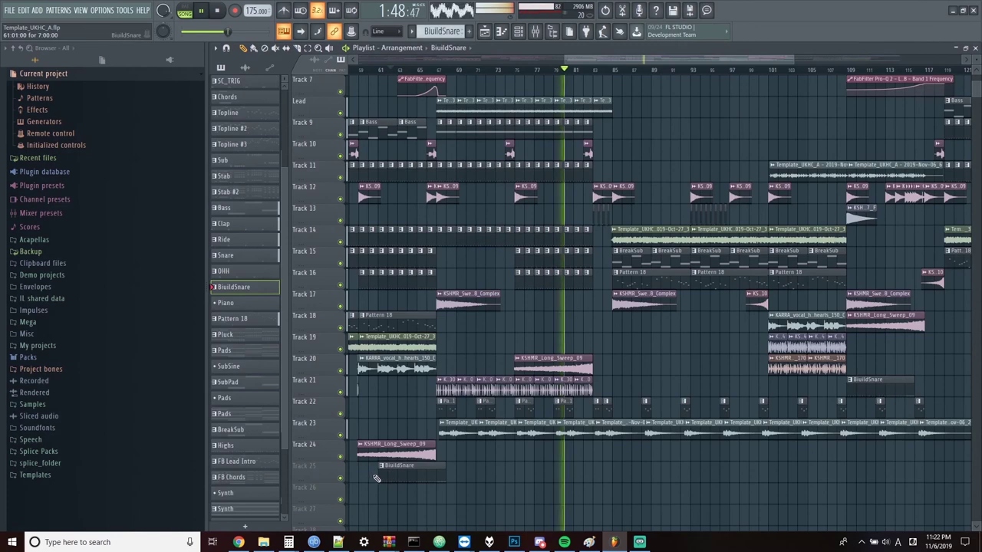
{"action": "left_click_drag", "start_coordinate": [377, 479], "coordinate": [429, 478]}
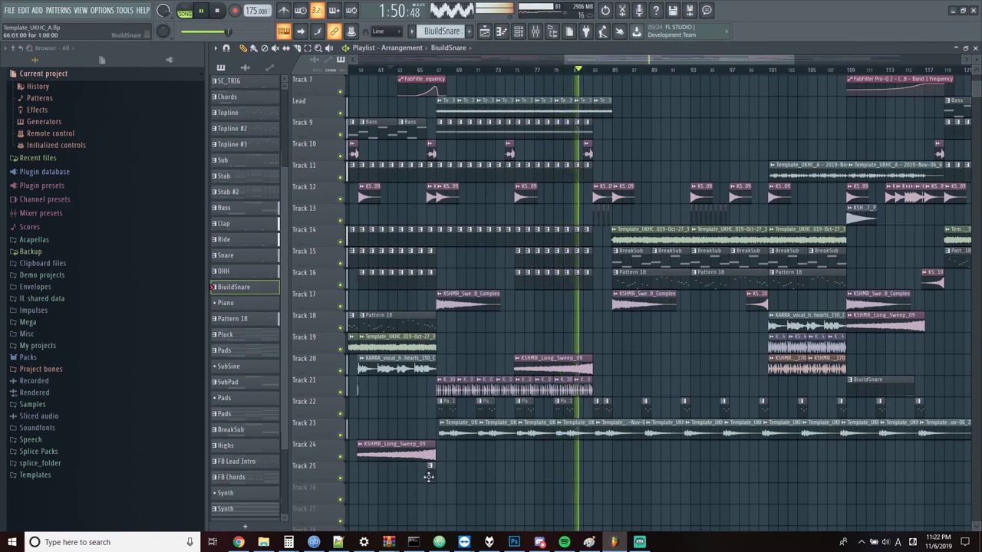
Play the arrangement from bar 66 to audition the one-bar snare fill leading into bar 67.
{"action": "left_click", "coordinate": [419, 71]}
{"action": "scroll", "coordinate": [424, 332], "scroll_direction": "up", "scroll_amount": 5}
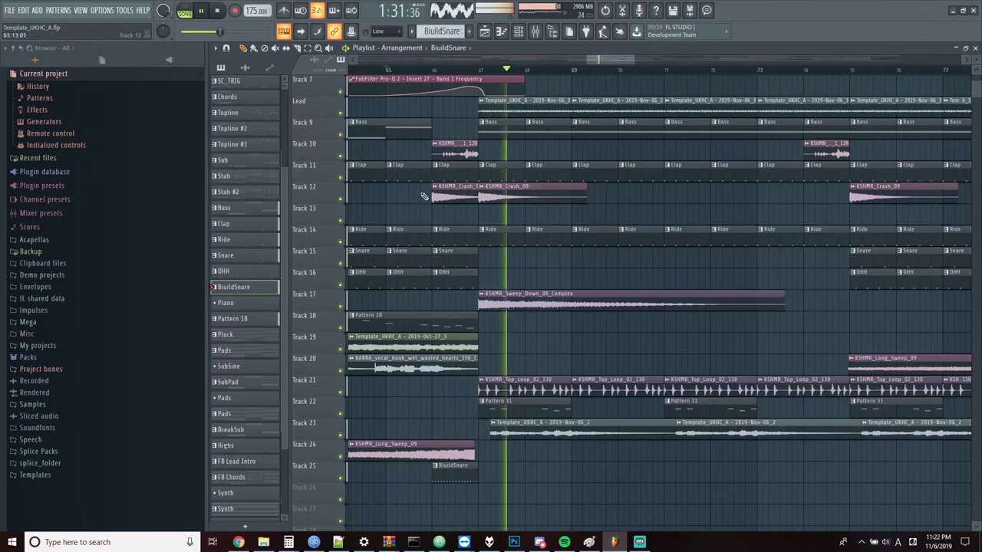
{"action": "left_click", "coordinate": [434, 71]}
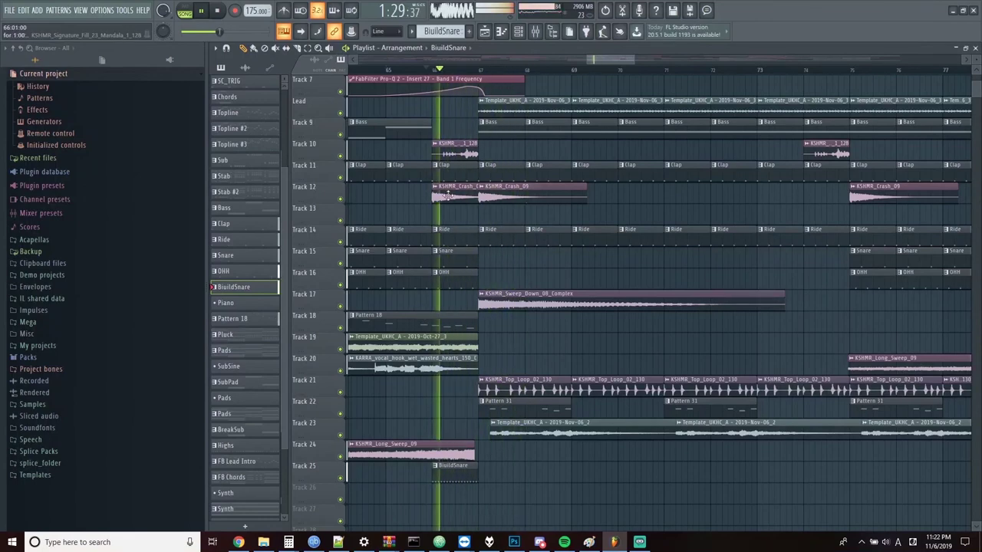
Inspect the Snare 006 notes of the bar 66 BiuildSnare clip, resume playback, and review the surrounding arrangement.
{"action": "double_click", "coordinate": [440, 478]}
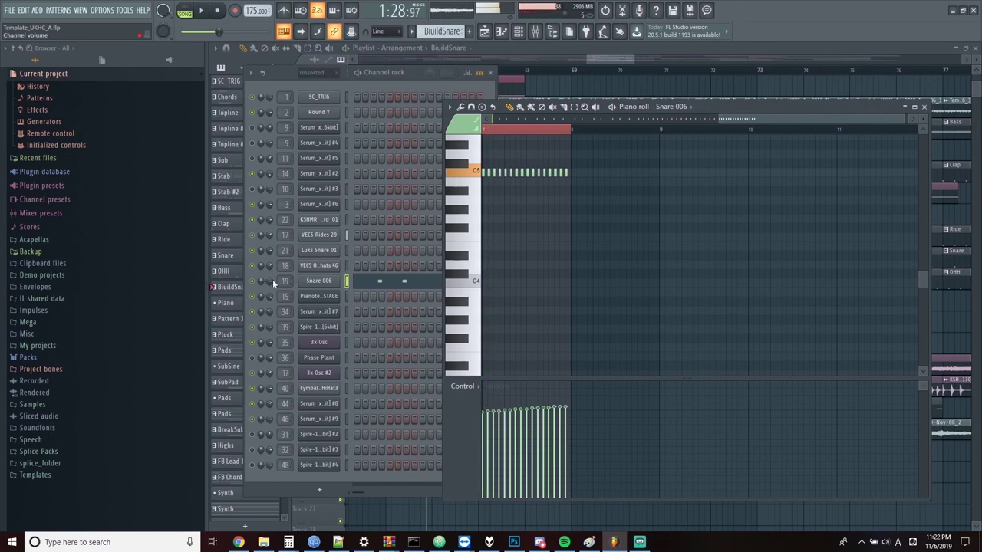
{"action": "key", "text": "space"}
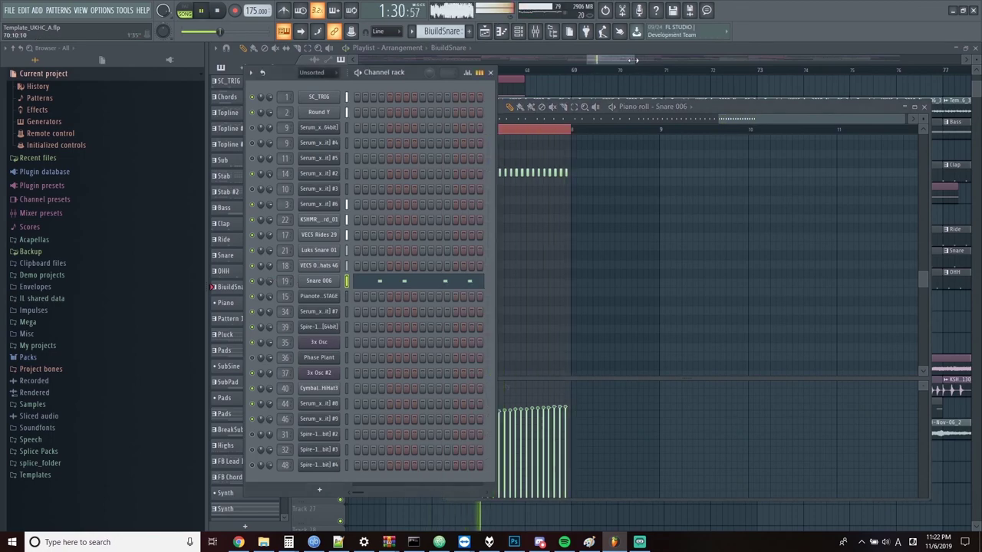
{"action": "mouse_move", "coordinate": [624, 57]}
{"action": "left_mouse_down"}
{"action": "mouse_move", "coordinate": [602, 58]}
{"action": "mouse_move", "coordinate": [614, 60]}
{"action": "left_mouse_up"}
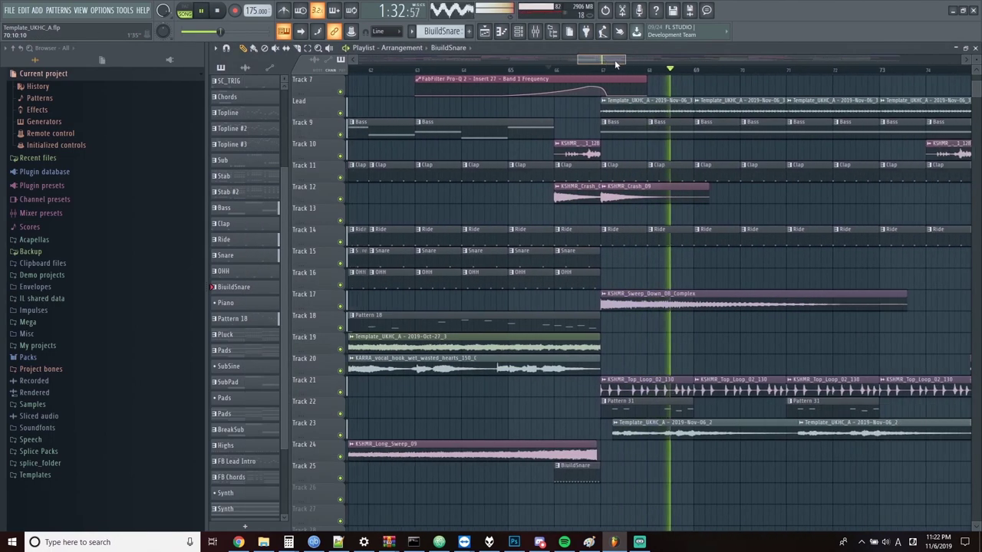
{"action": "scroll", "coordinate": [662, 195], "scroll_direction": "down", "scroll_amount": 4}
{"action": "scroll", "coordinate": [726, 116], "scroll_direction": "down", "scroll_amount": 2}
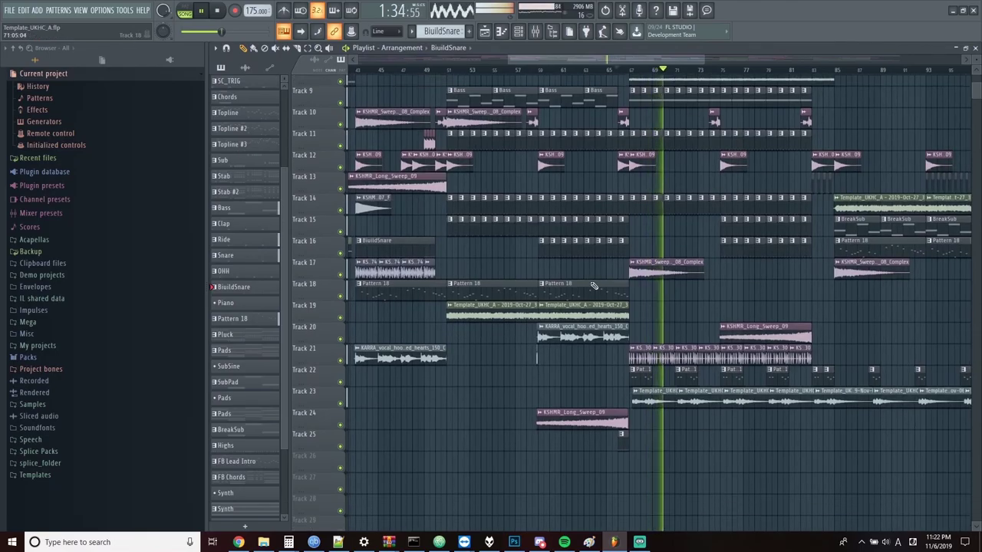